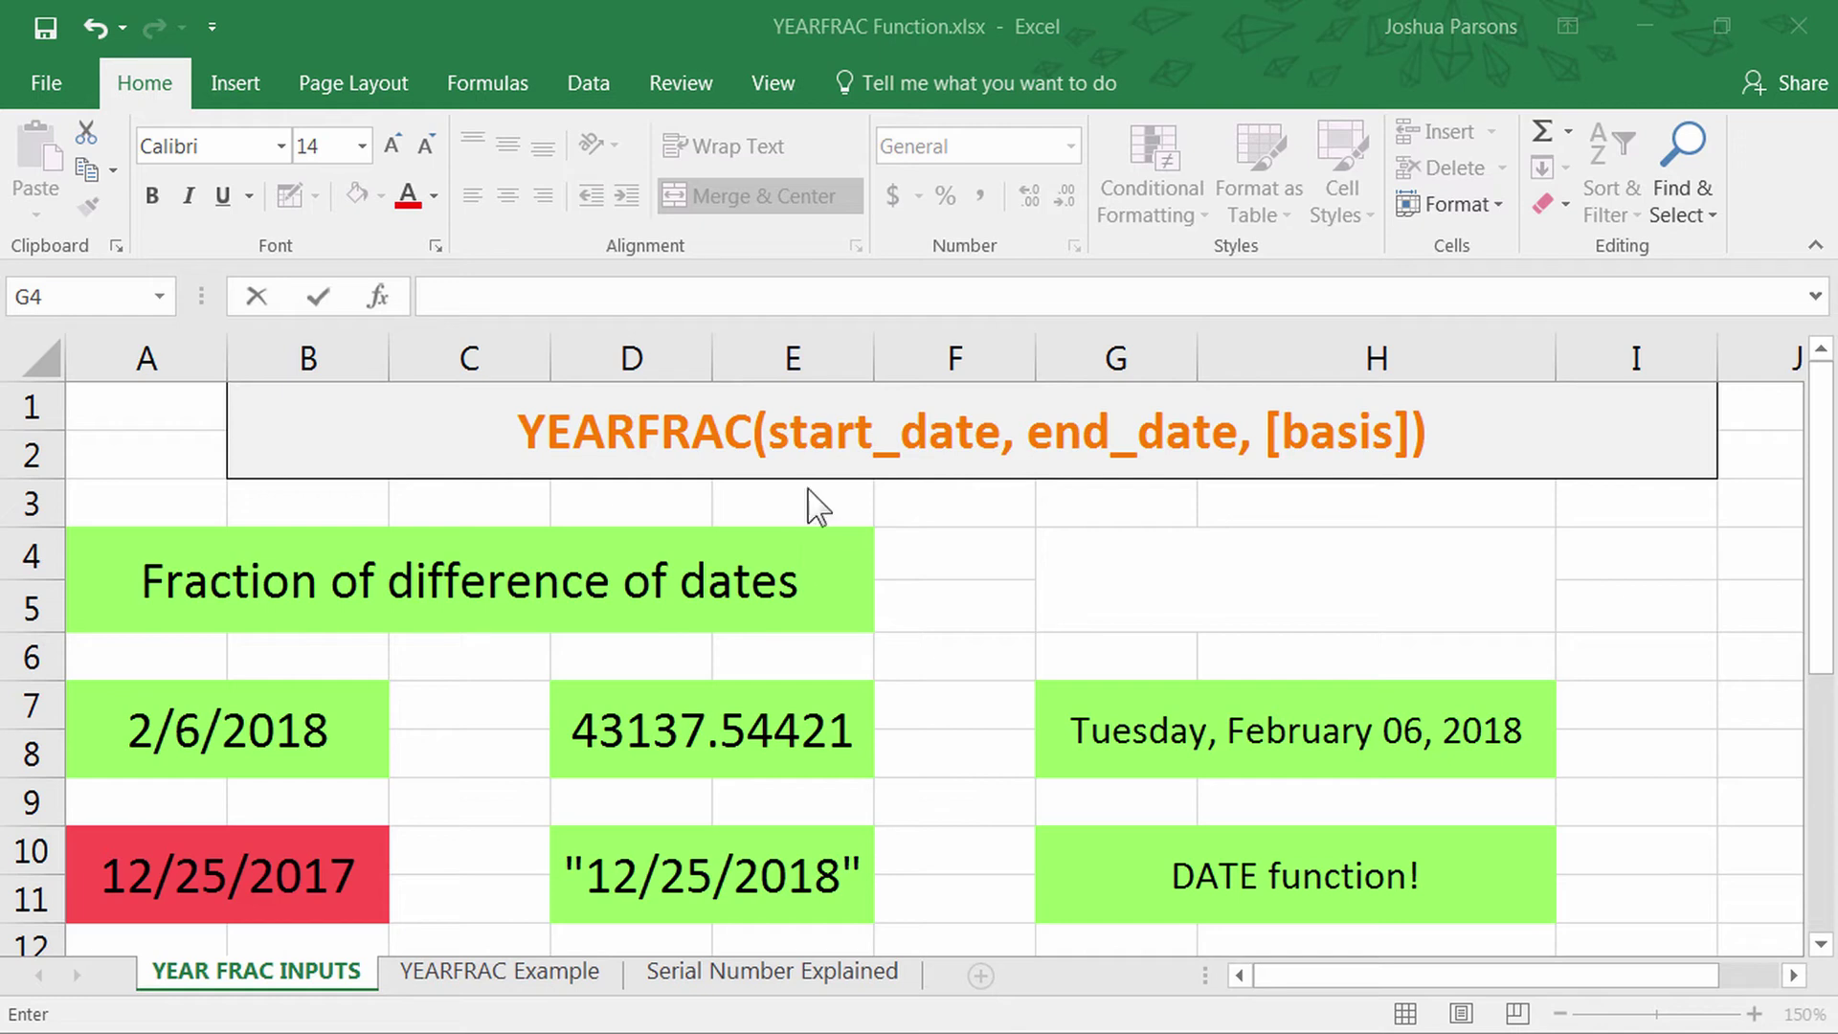
Step: In G4, start the formula =yearfrac(today(),today()+180, leaving the basis argument pending
click(819, 442)
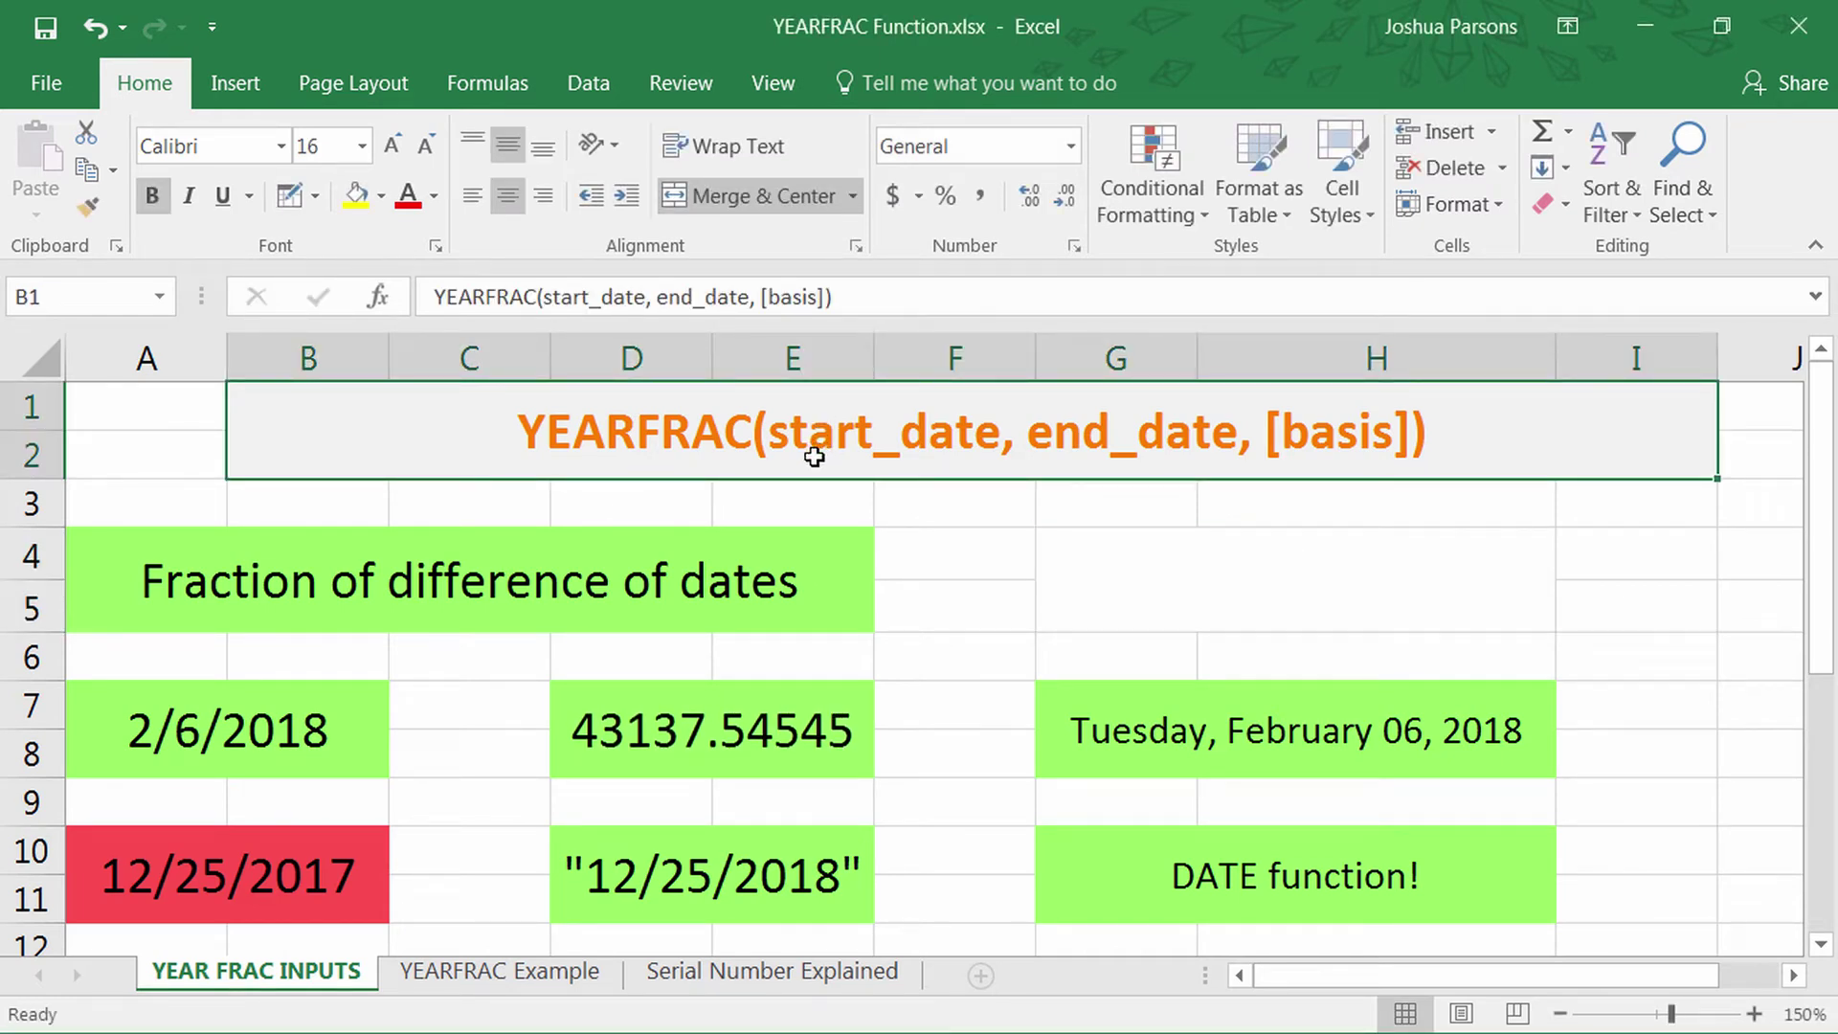
click(774, 581)
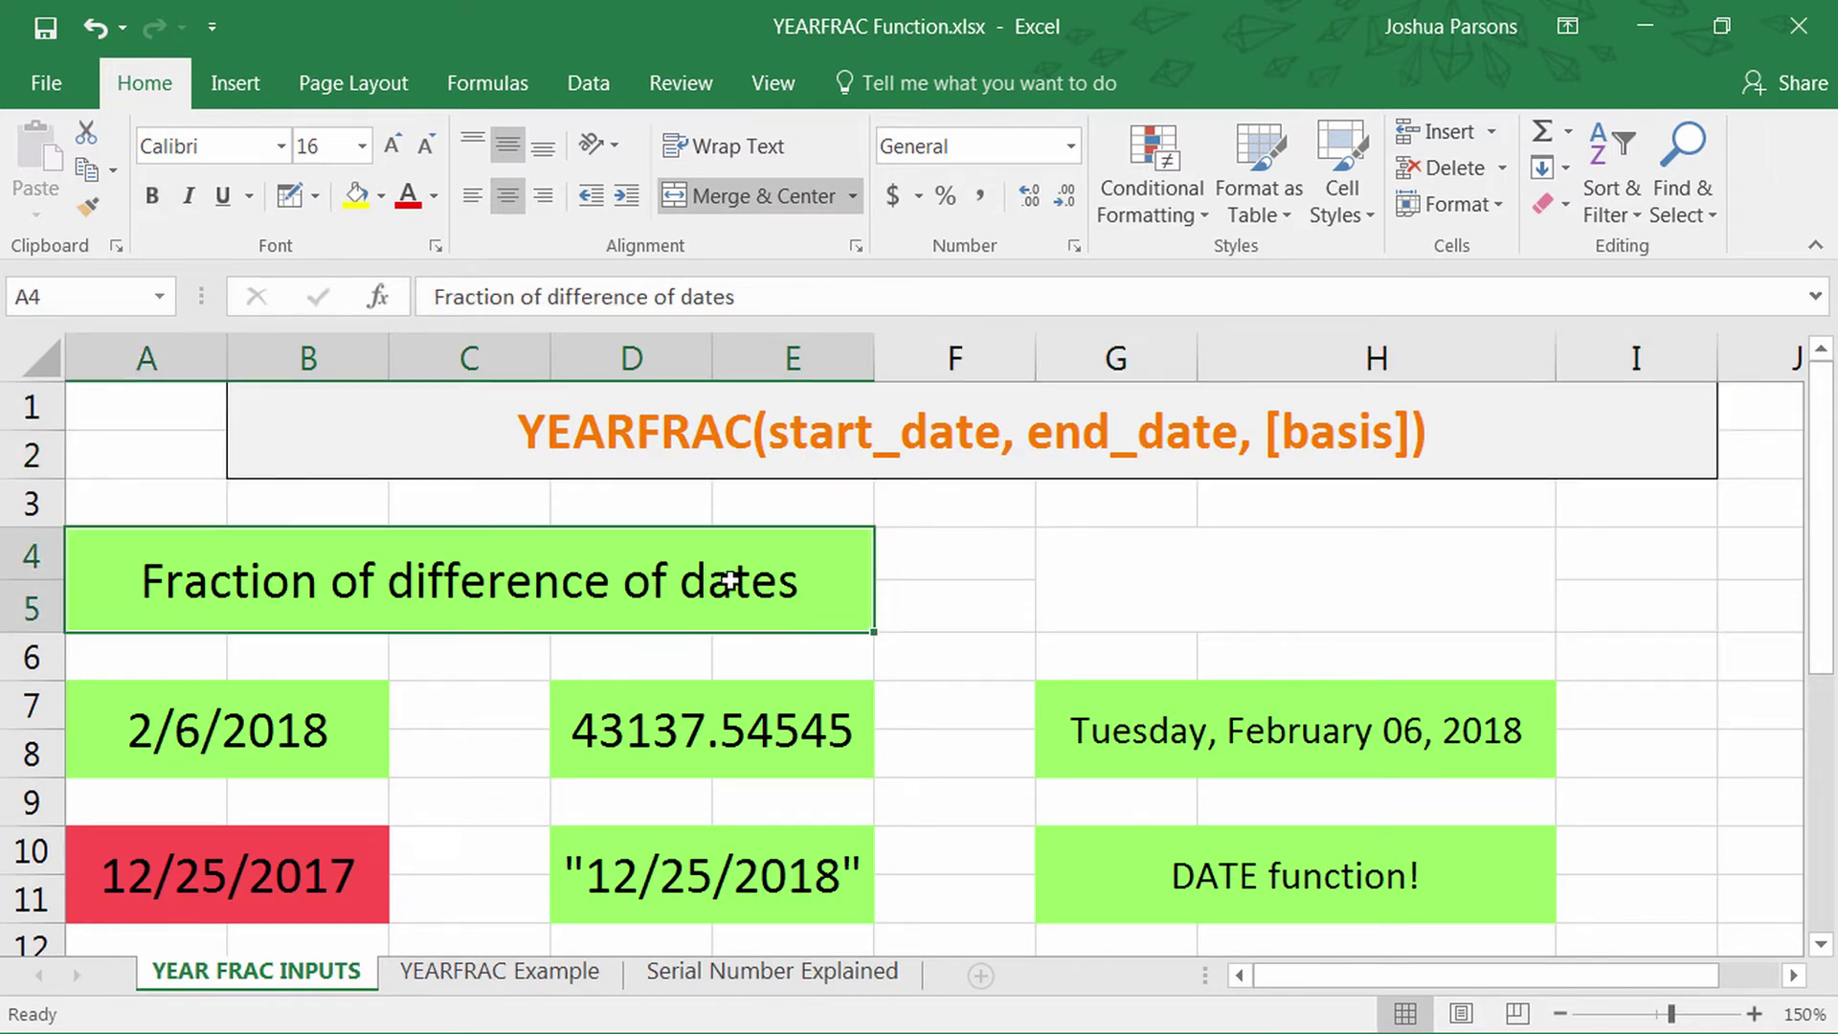
click(1100, 598)
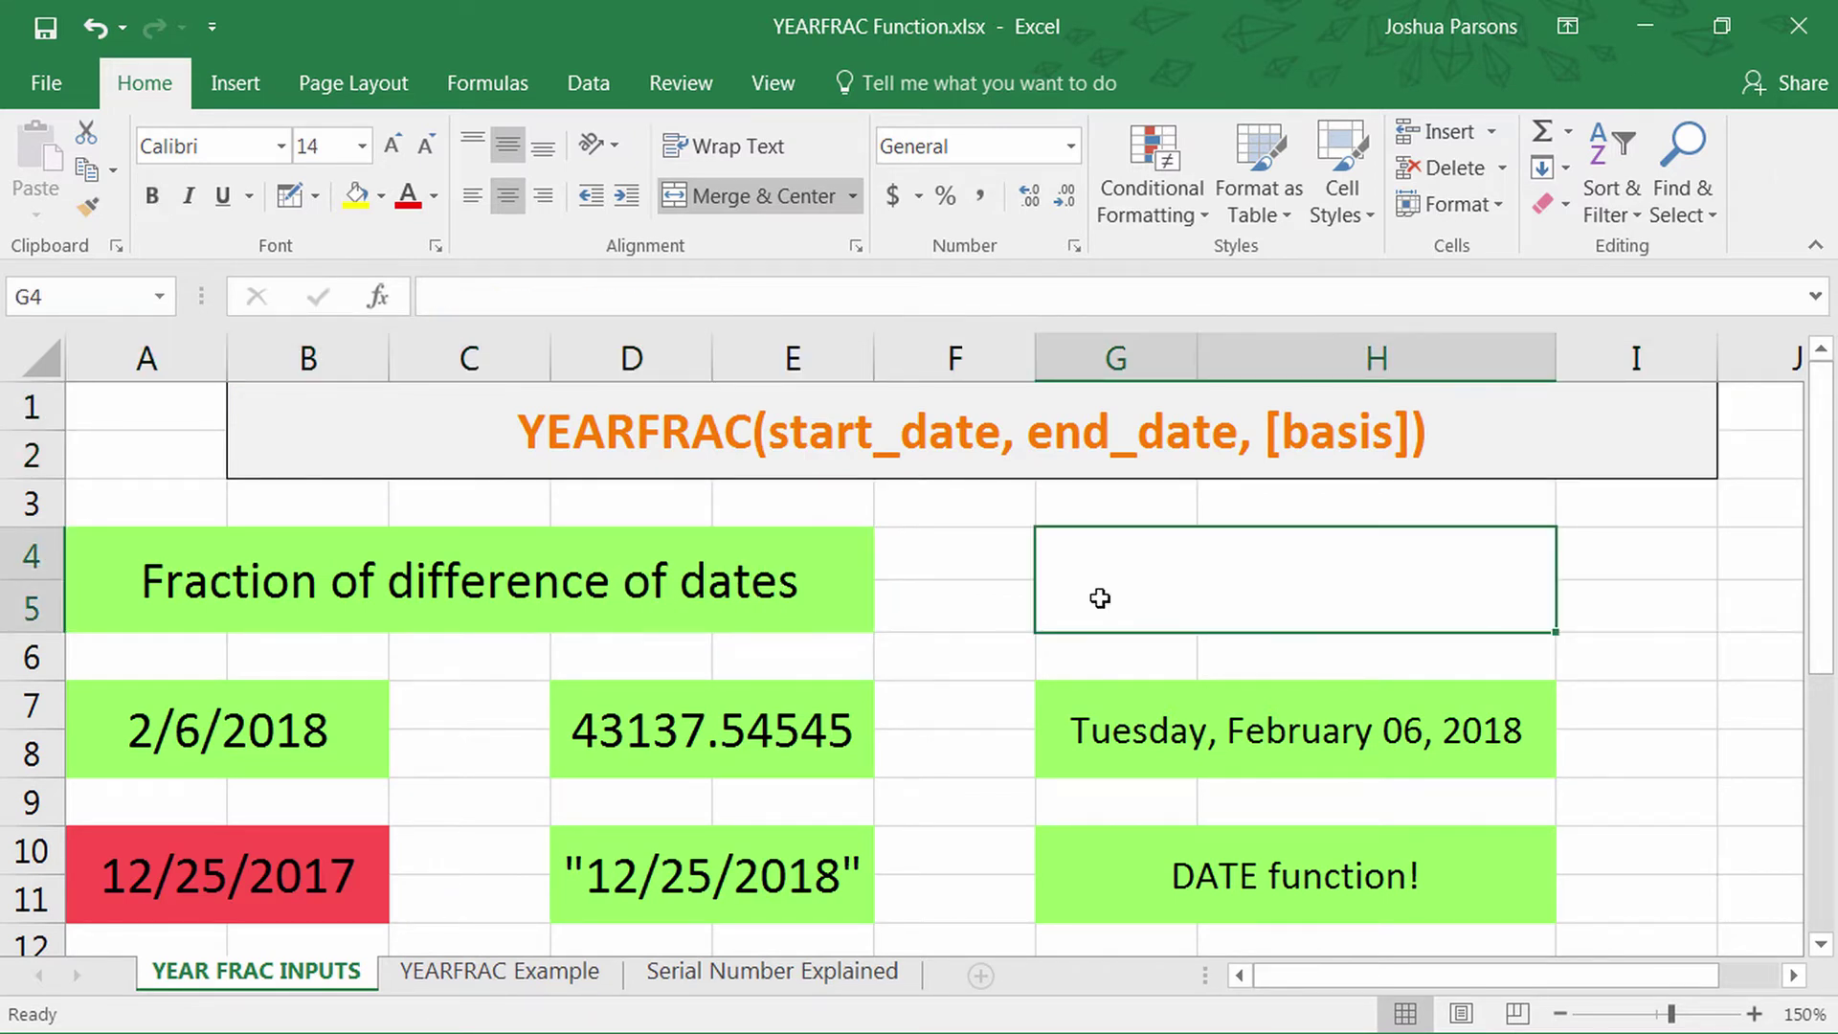
text(=yea)
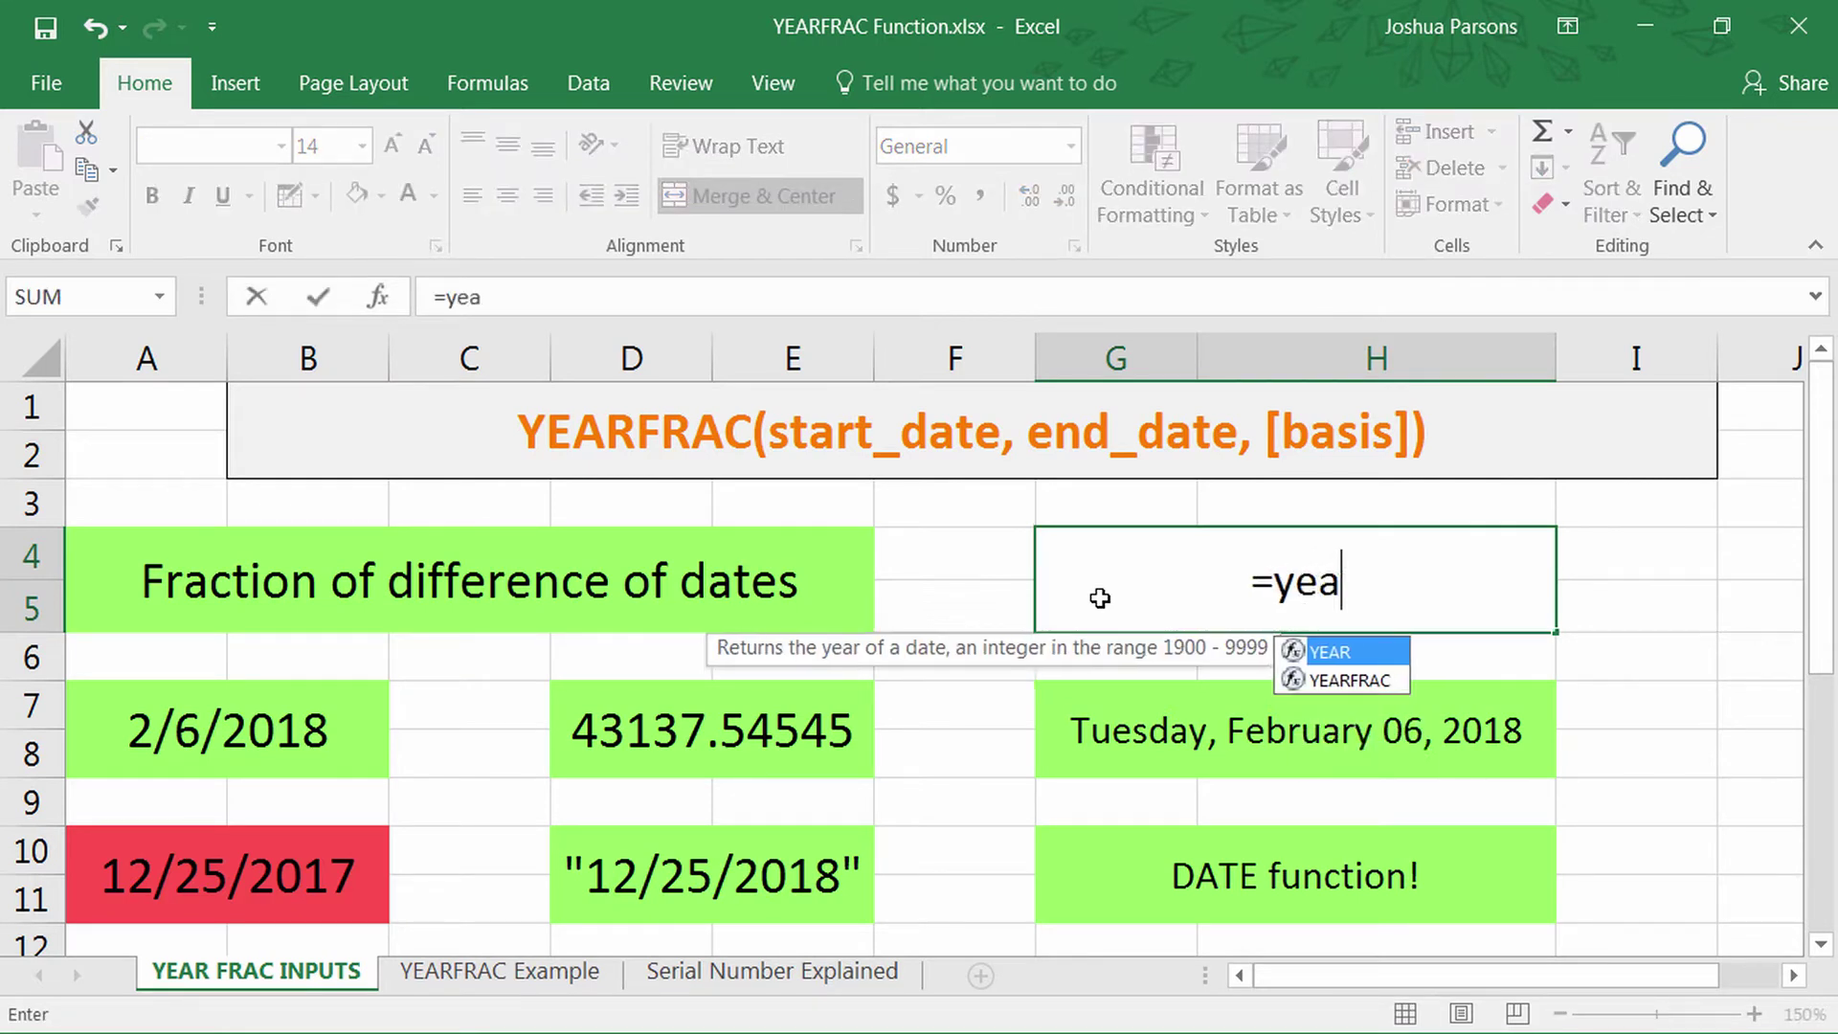
text(rfrac()
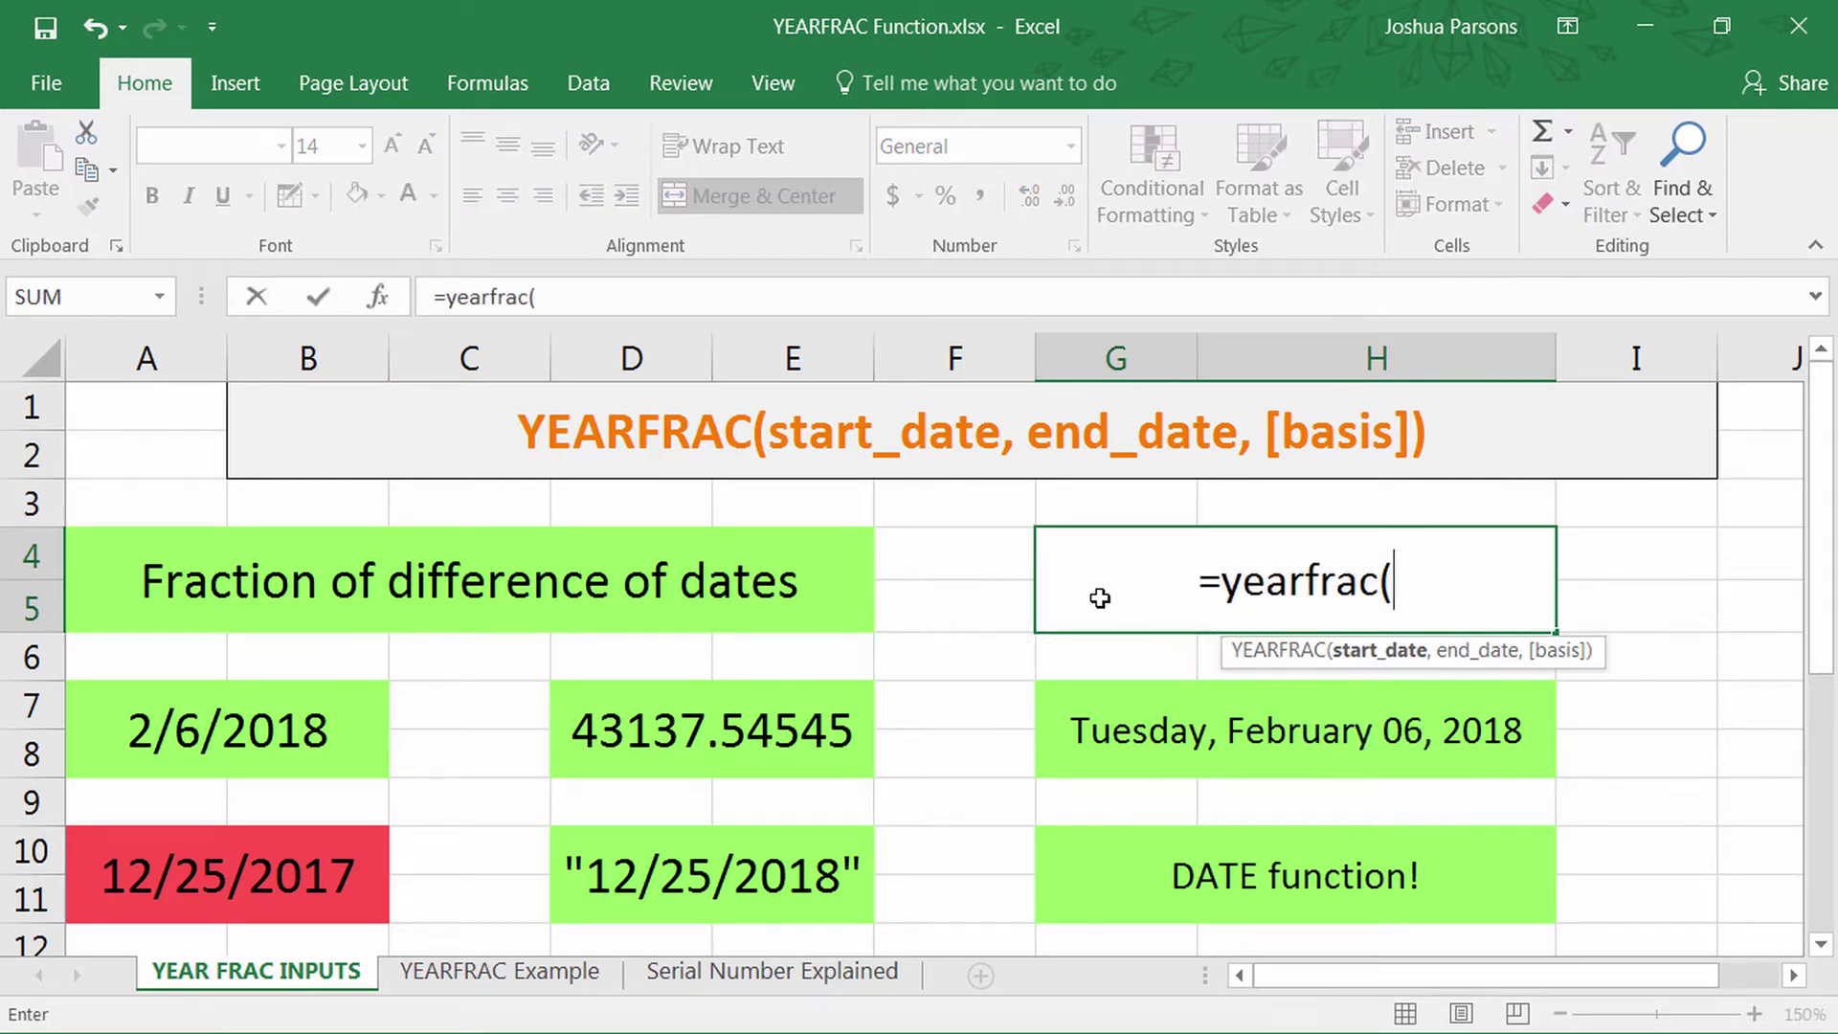
text(today()
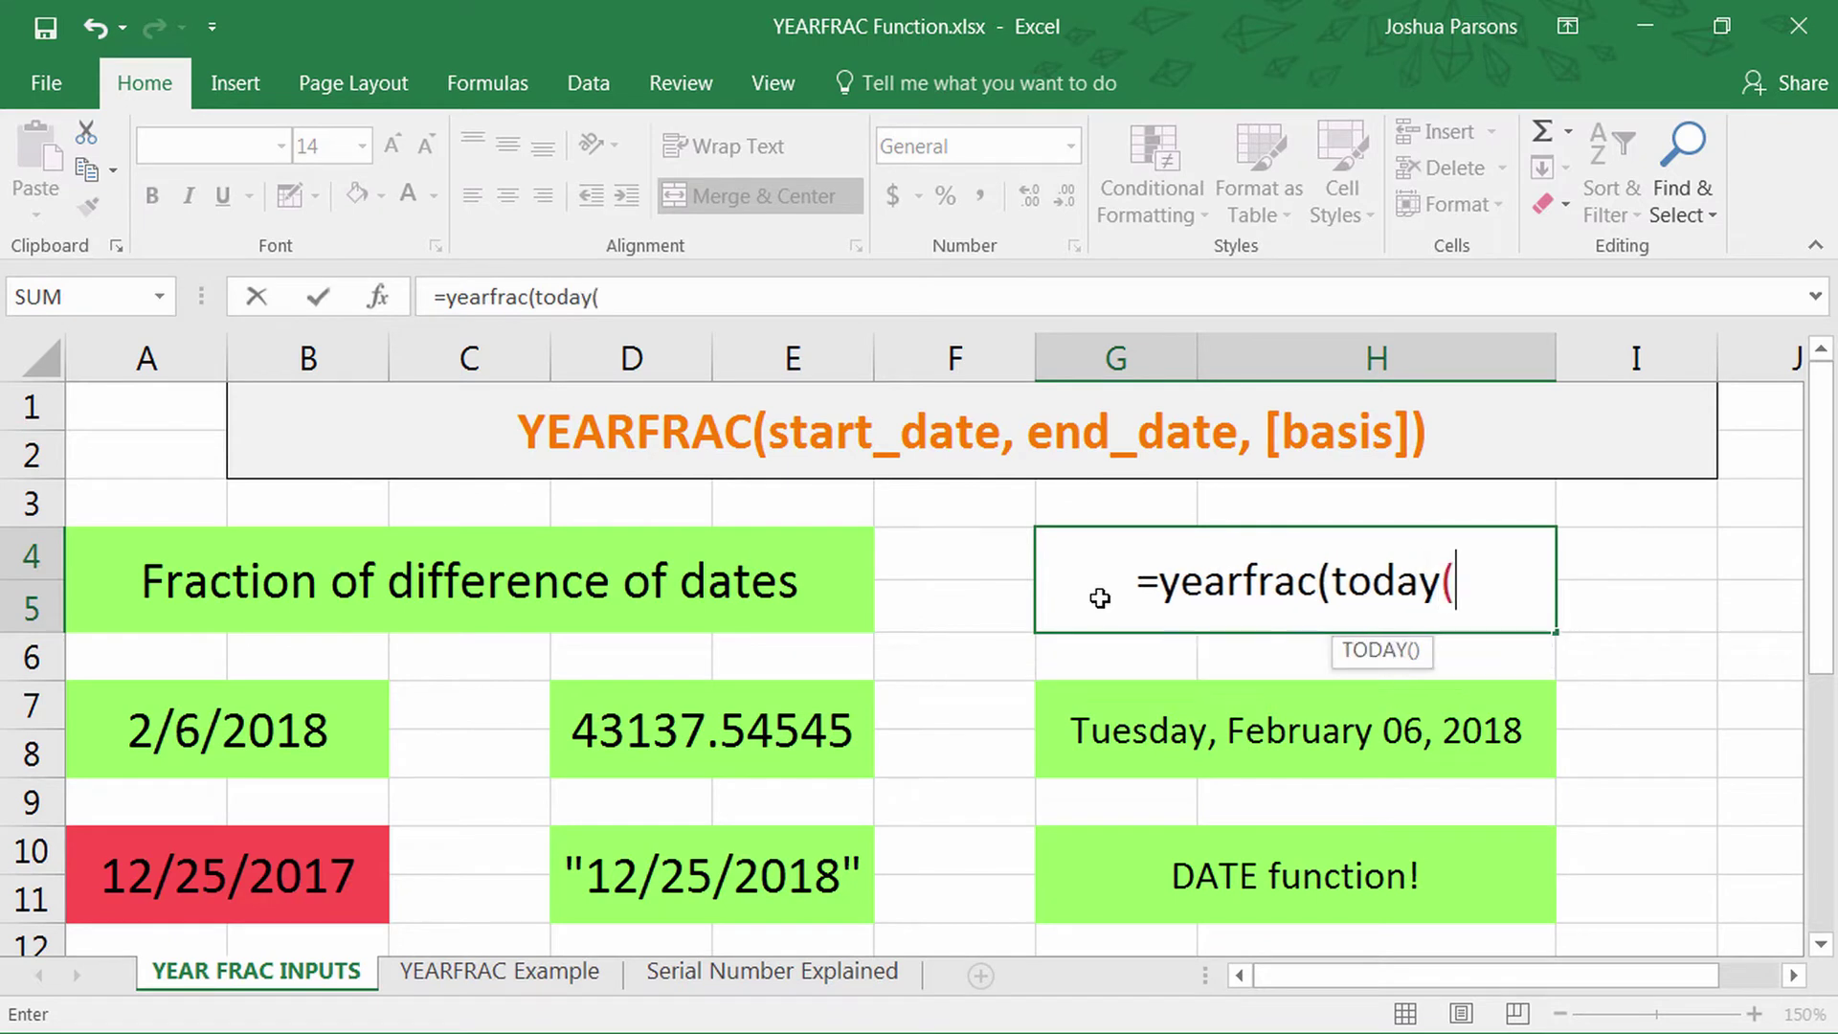
text(),)
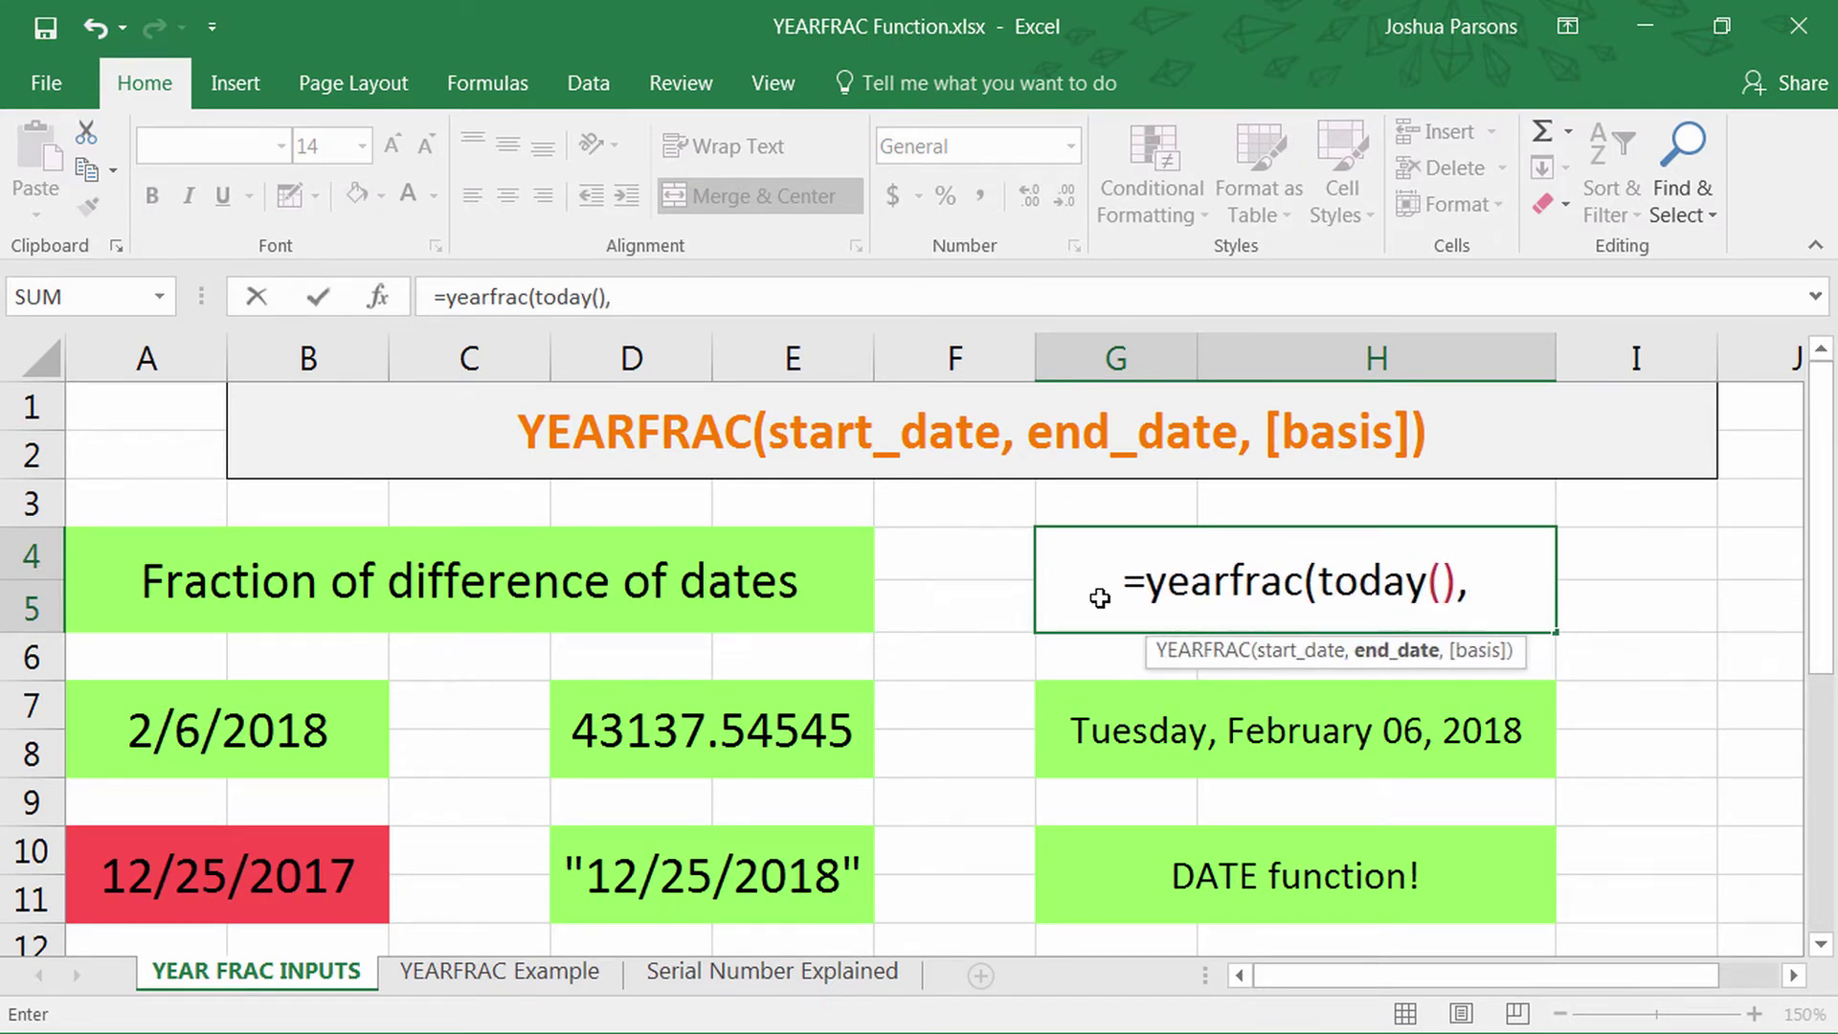
text(today()+180)
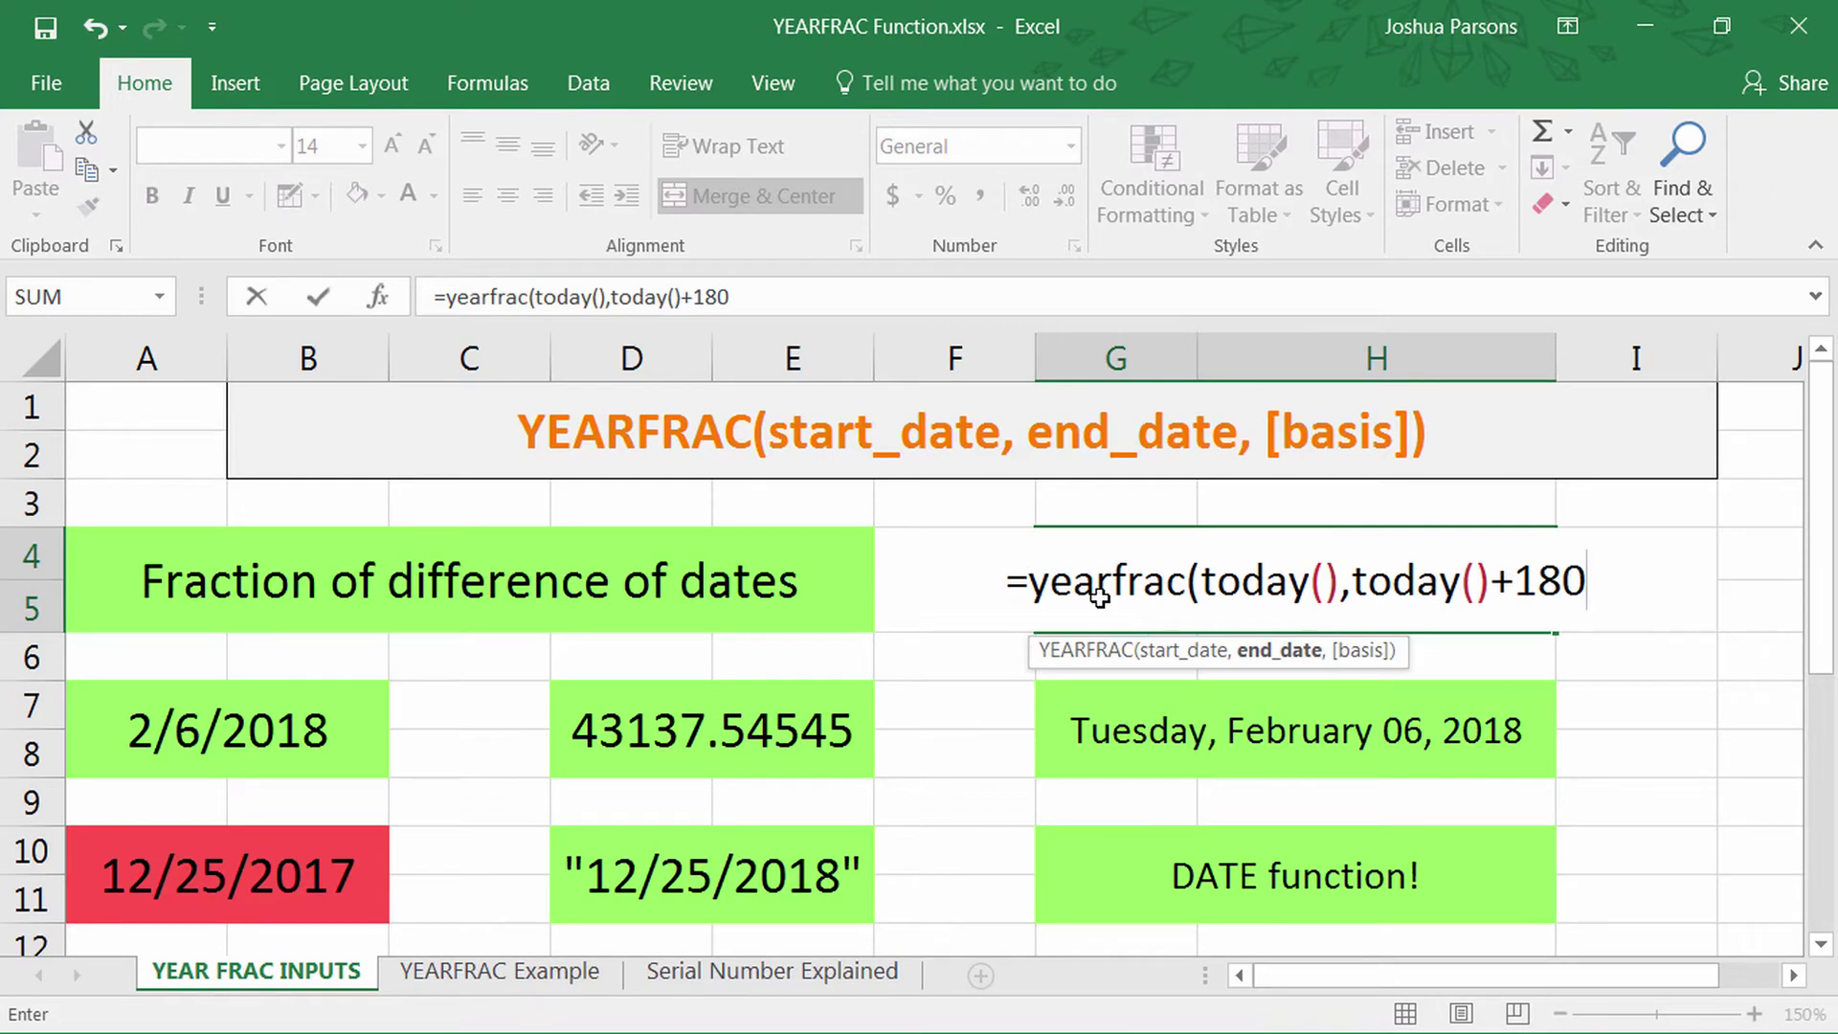
text(,)
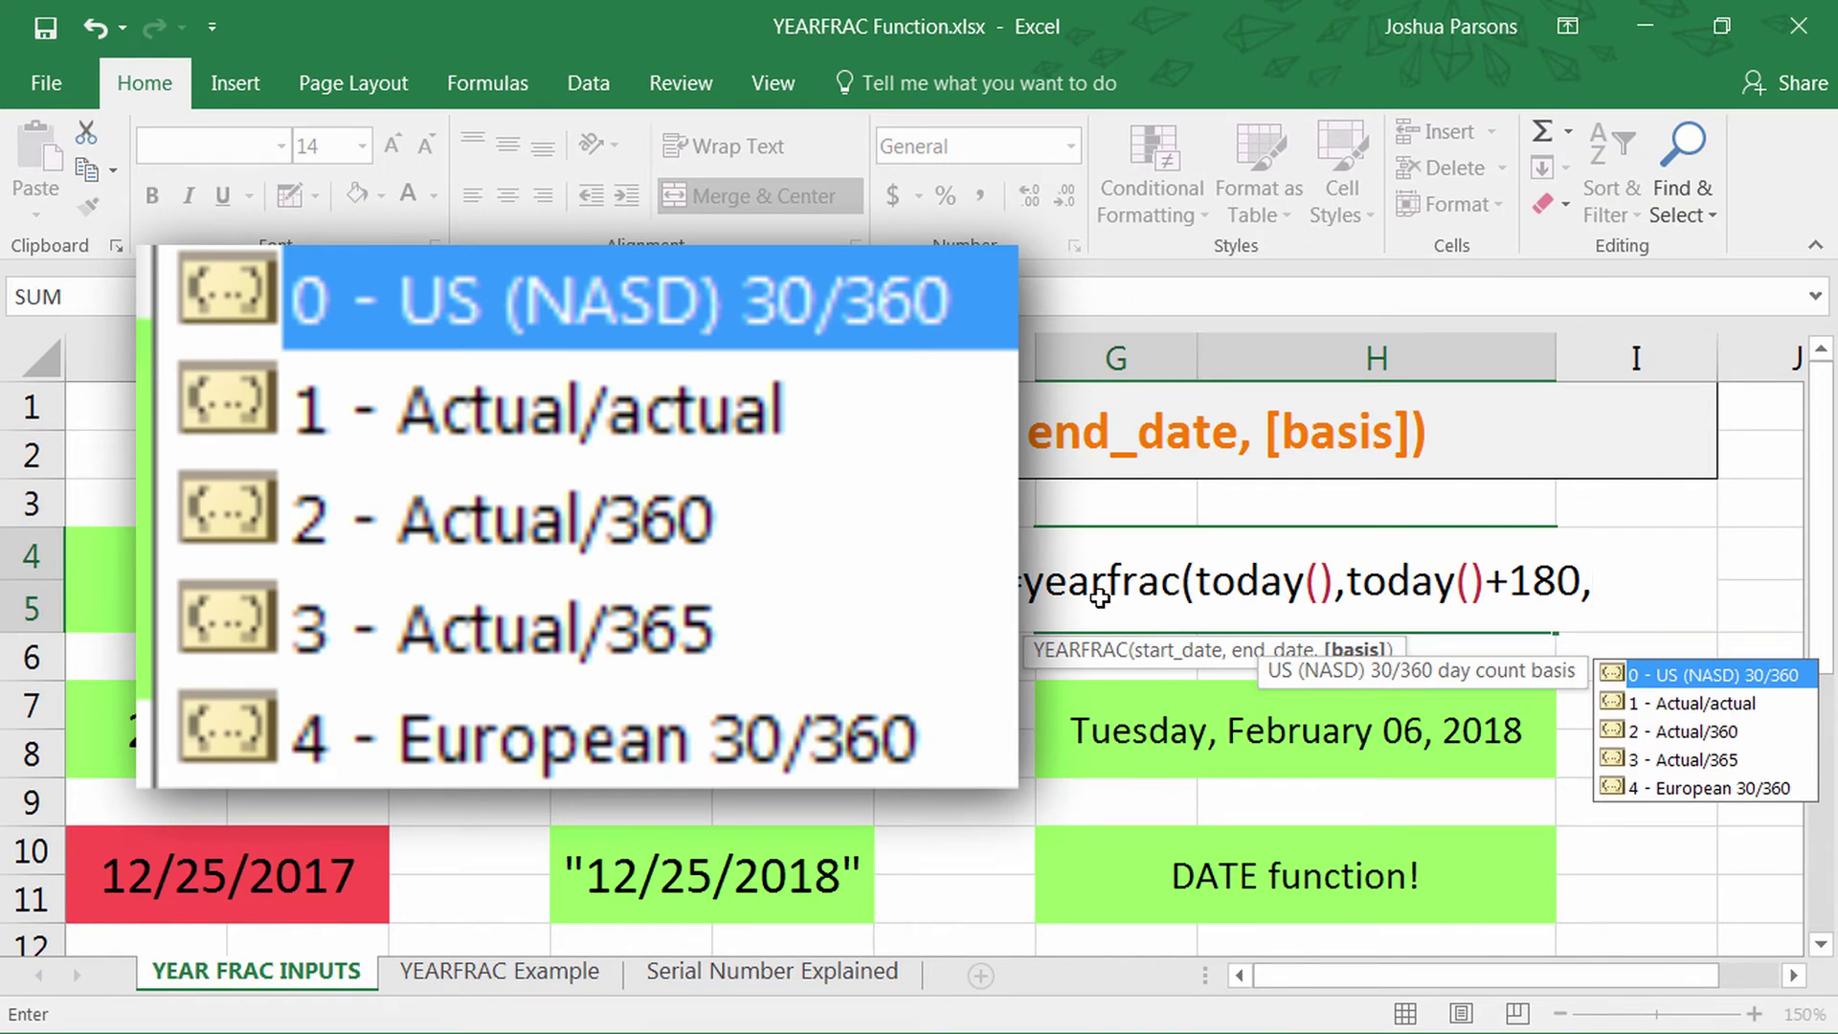
Step: Preview the day count basis options, add basis 0), then delete it again
key(Down)
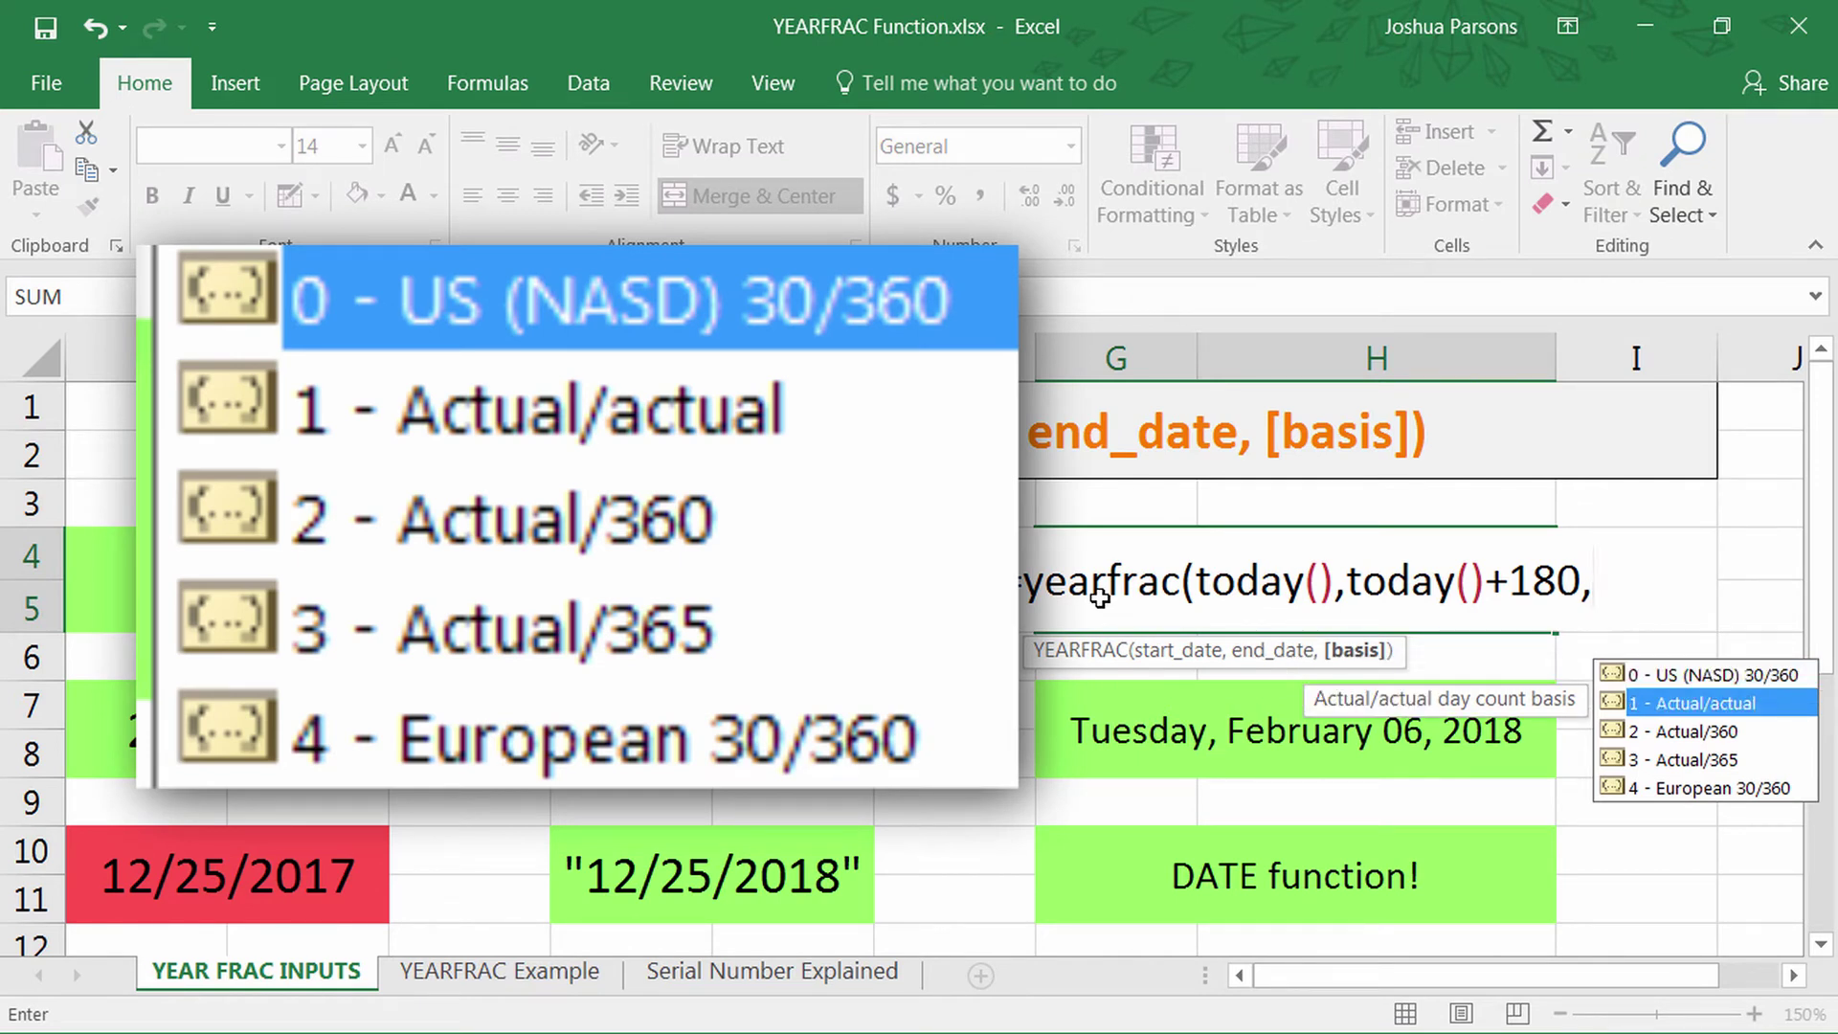
key(Down)
key(Down)
key(Down)
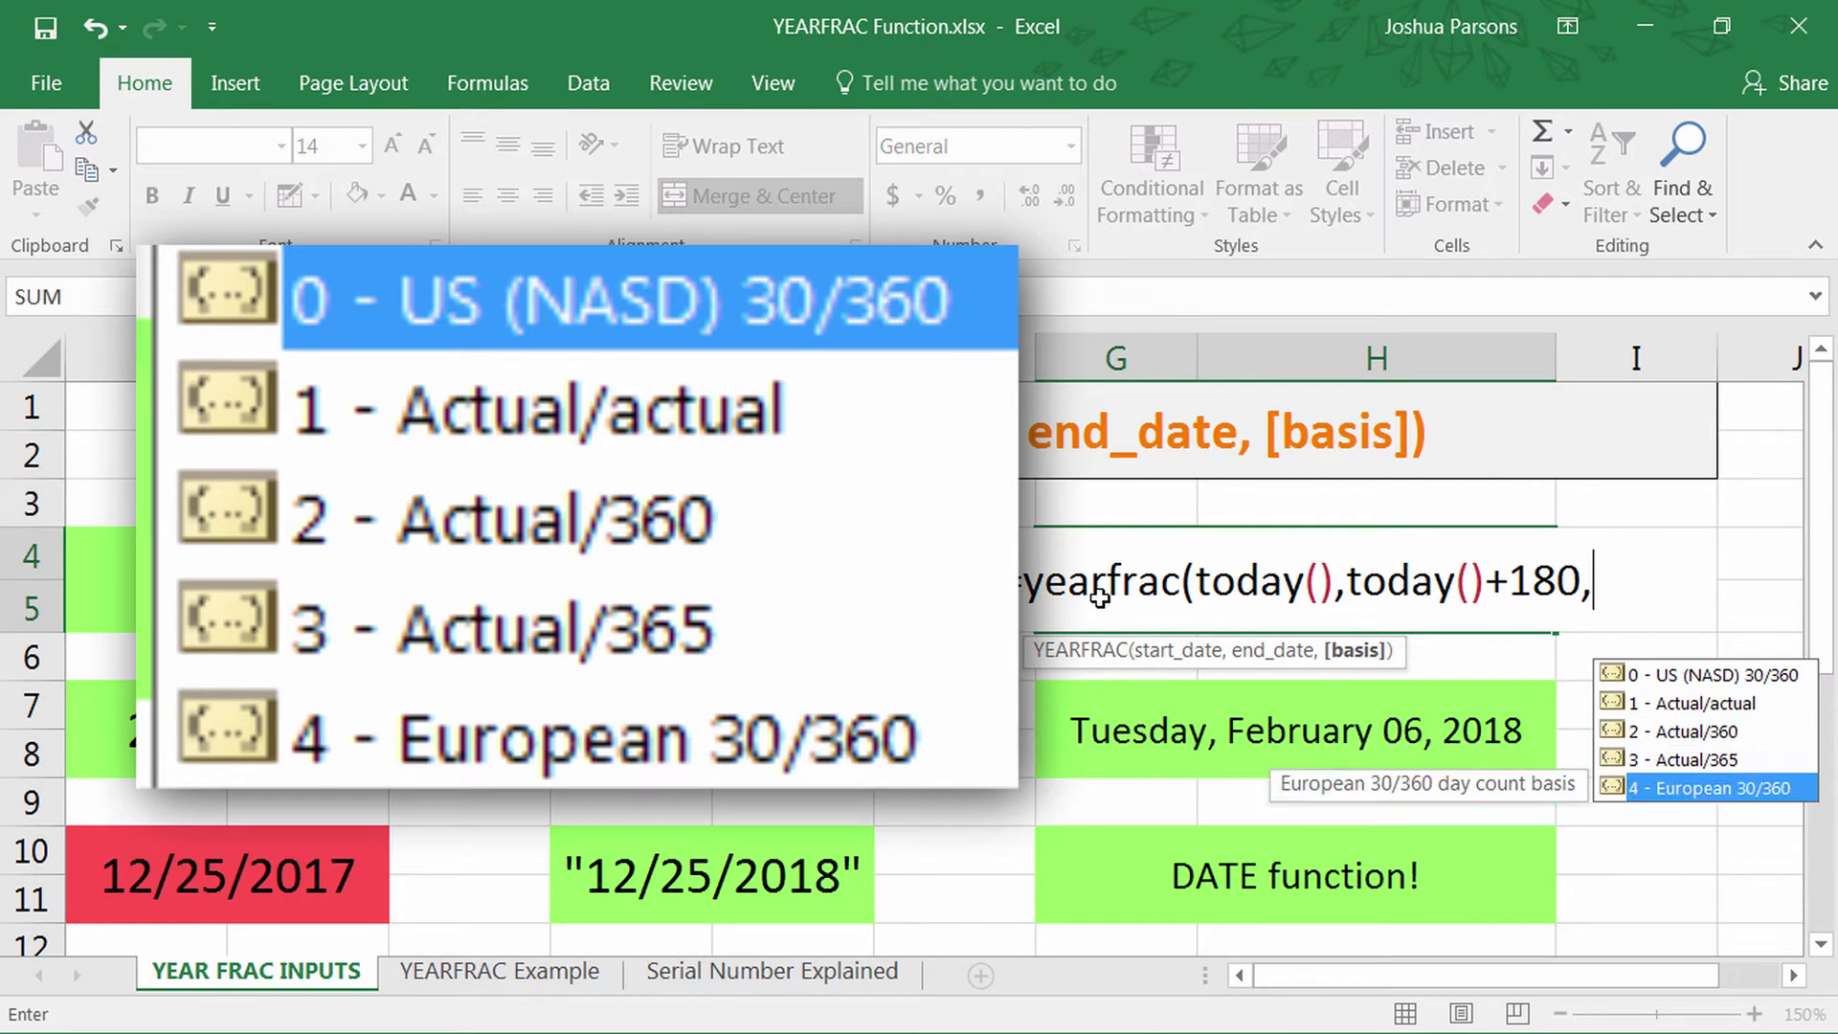
key(Up)
key(Up)
key(Up)
key(Up)
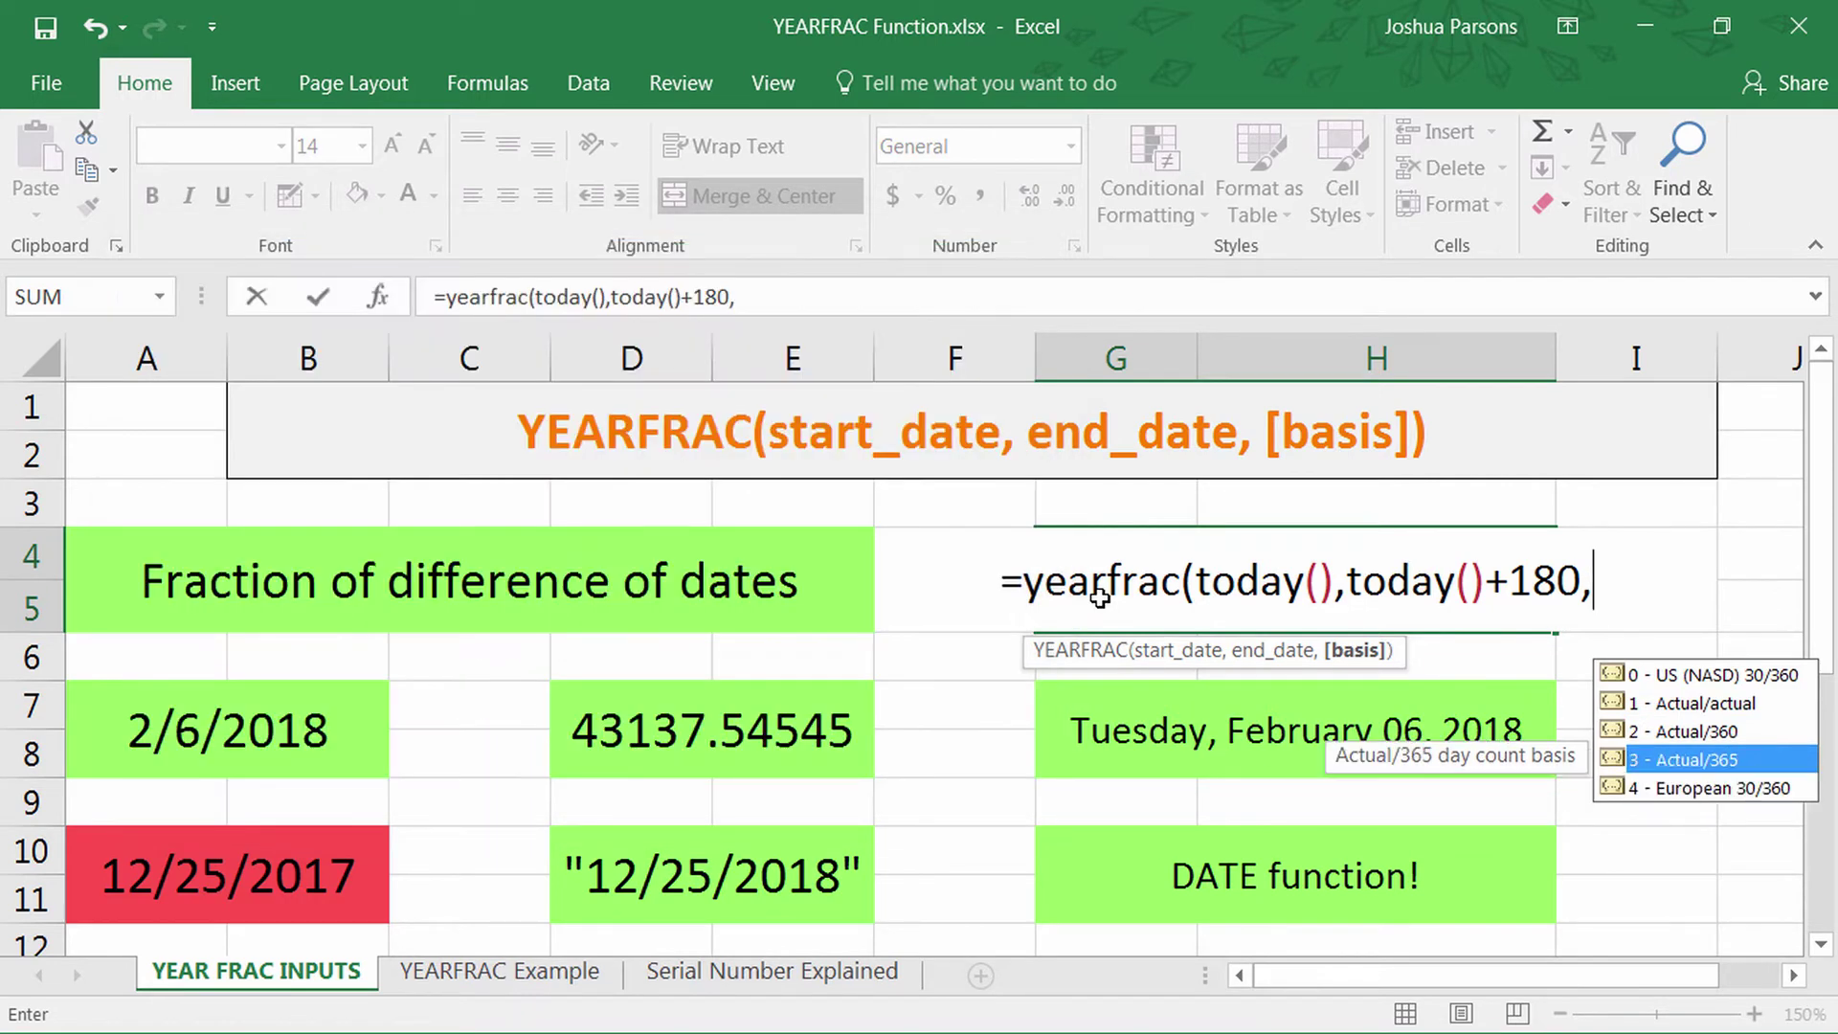
text(0))
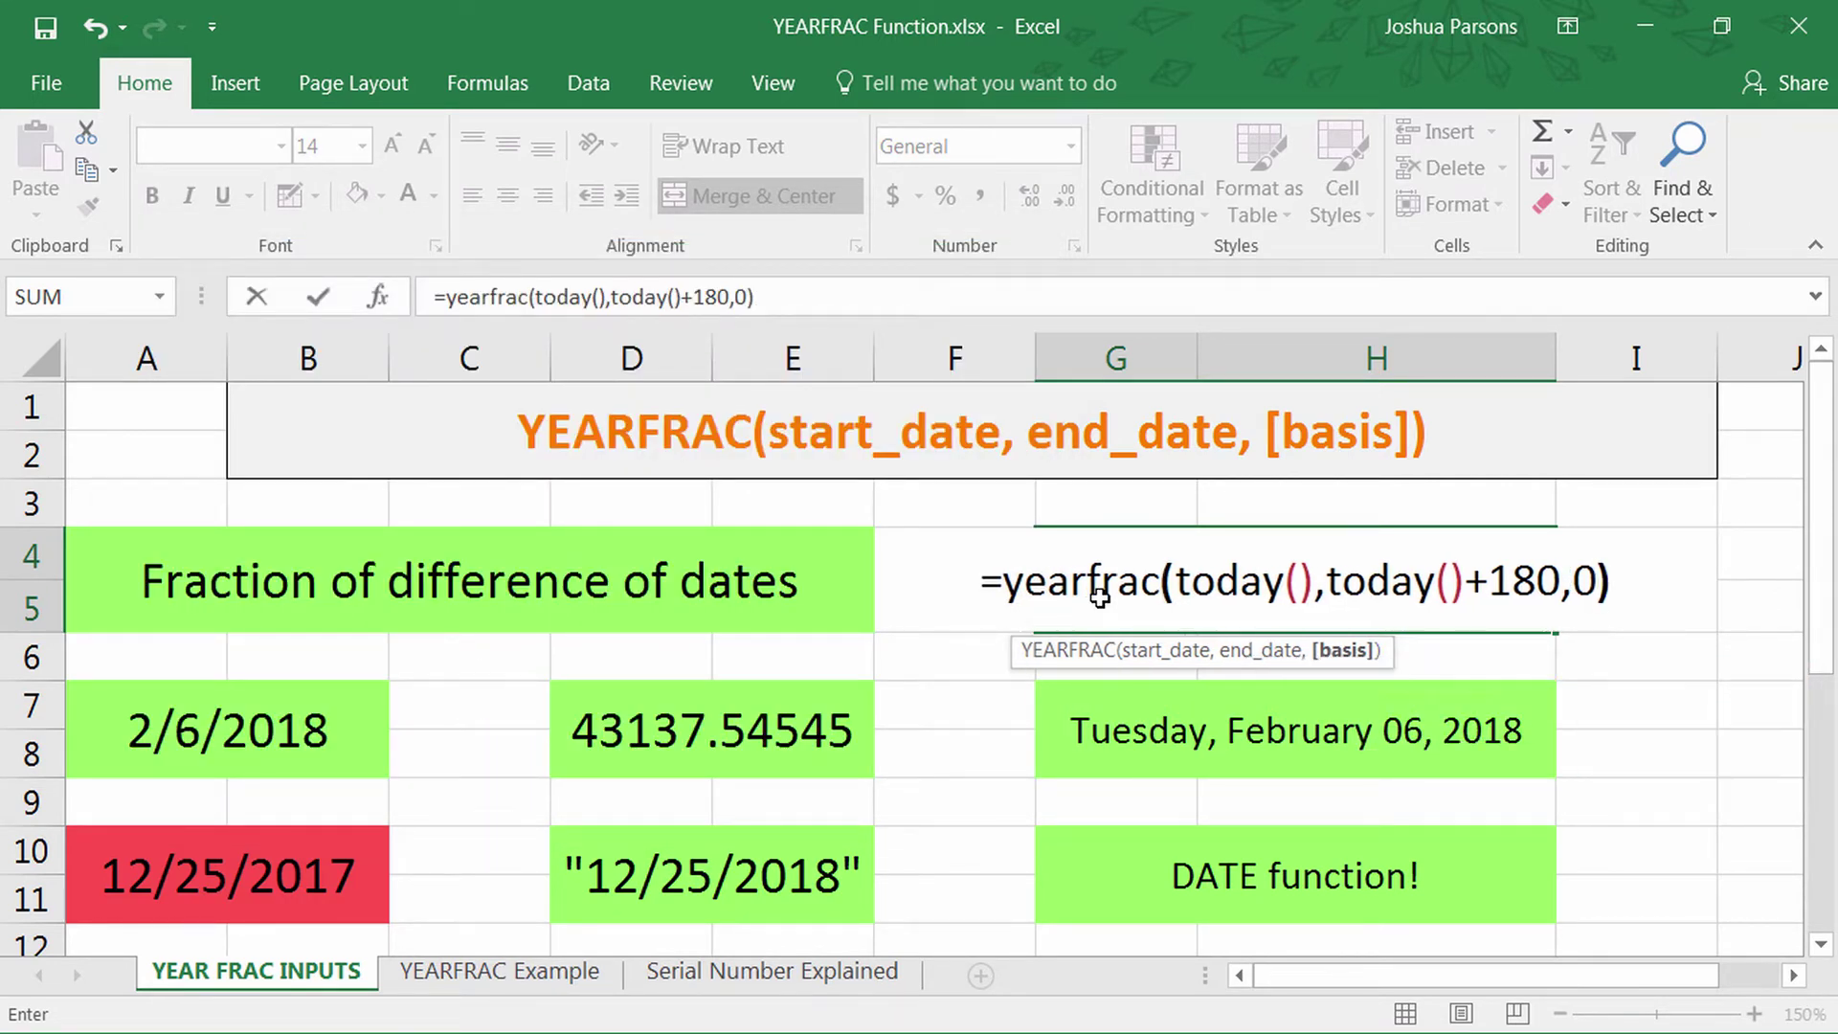
key(BackSpace)
key(BackSpace)
key(BackSpace)
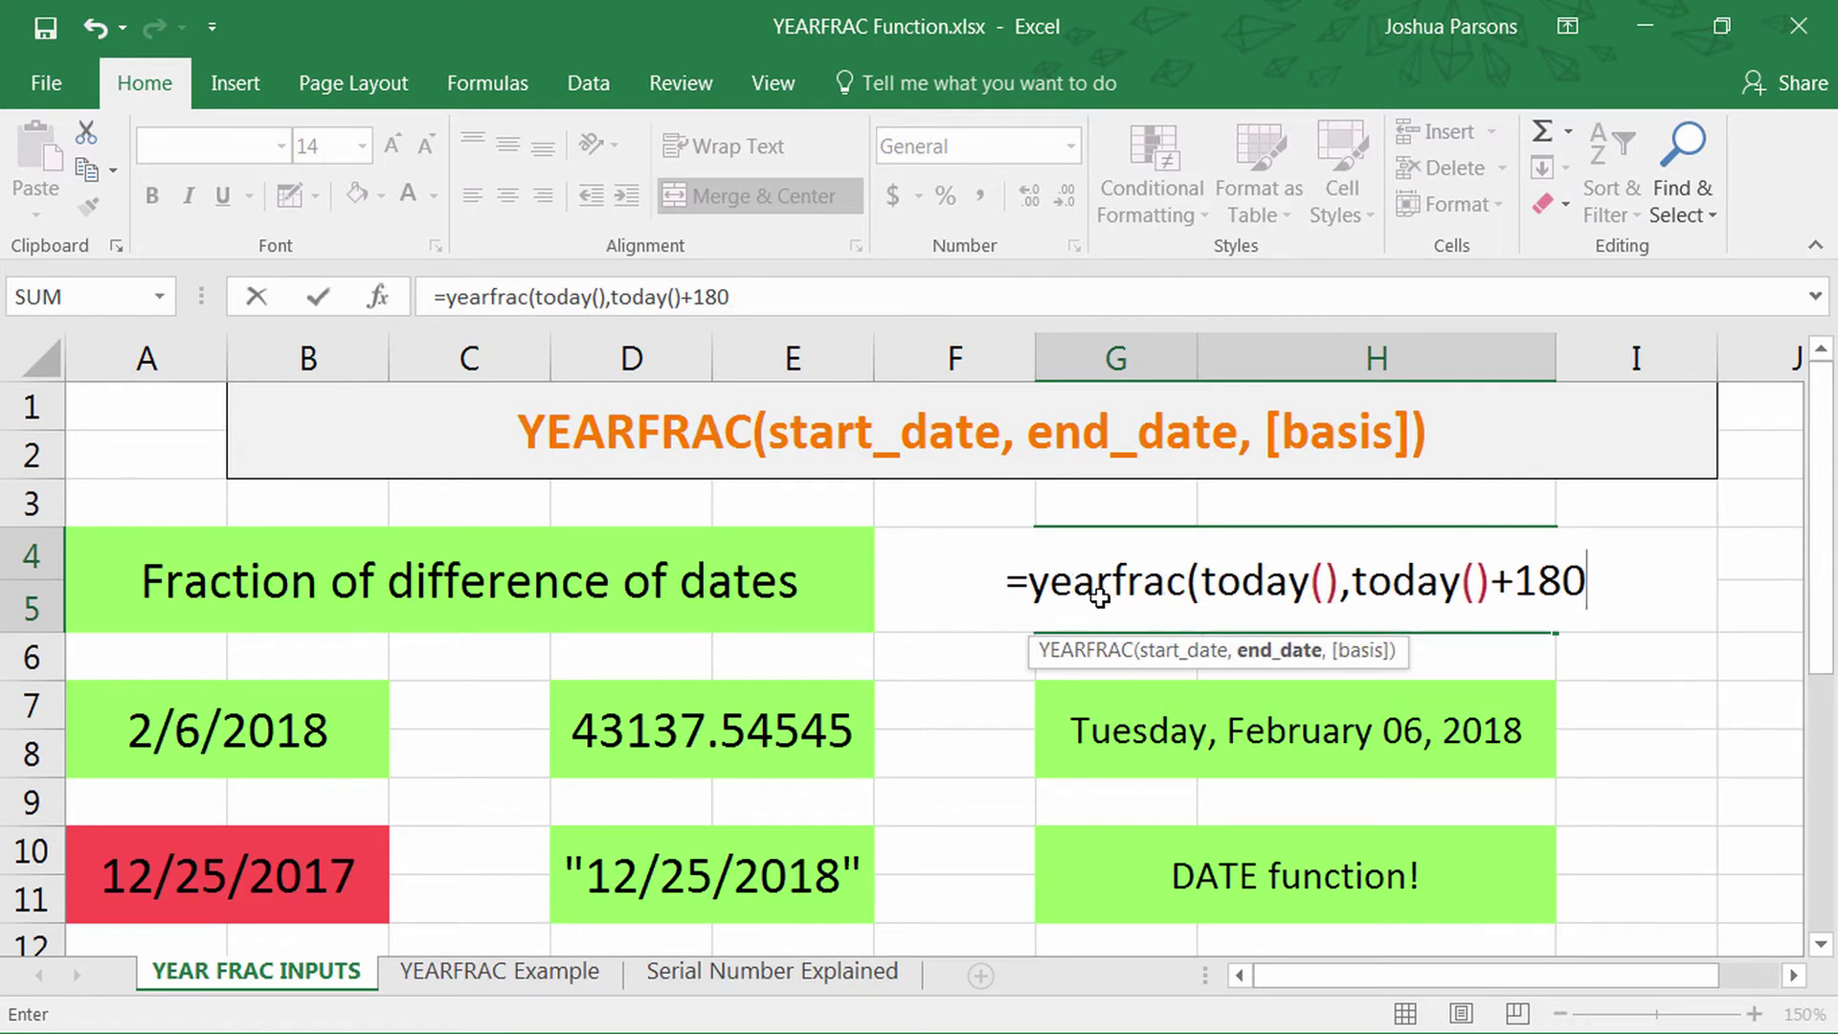
Step: Commit =YEARFRAC(TODAY(),TODAY()+180) in G4, returning 0.497222222, then select A7
key(Return)
key(Return)
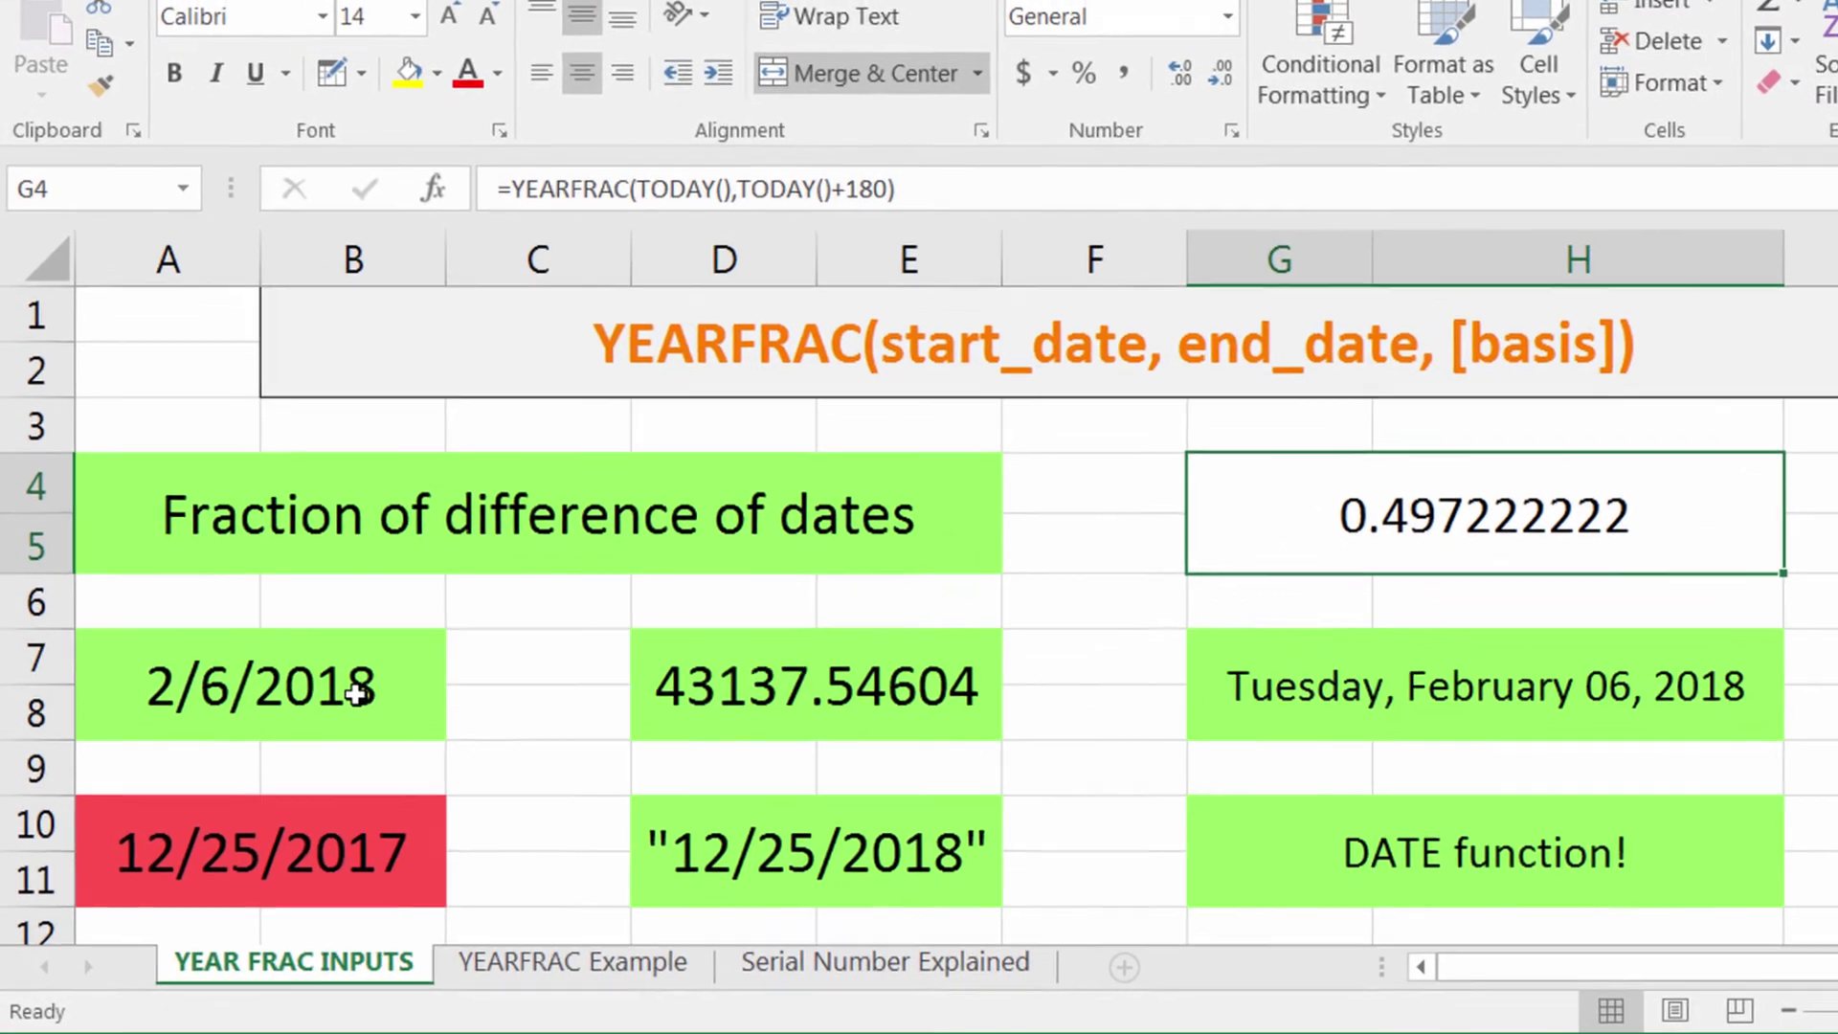
click(312, 738)
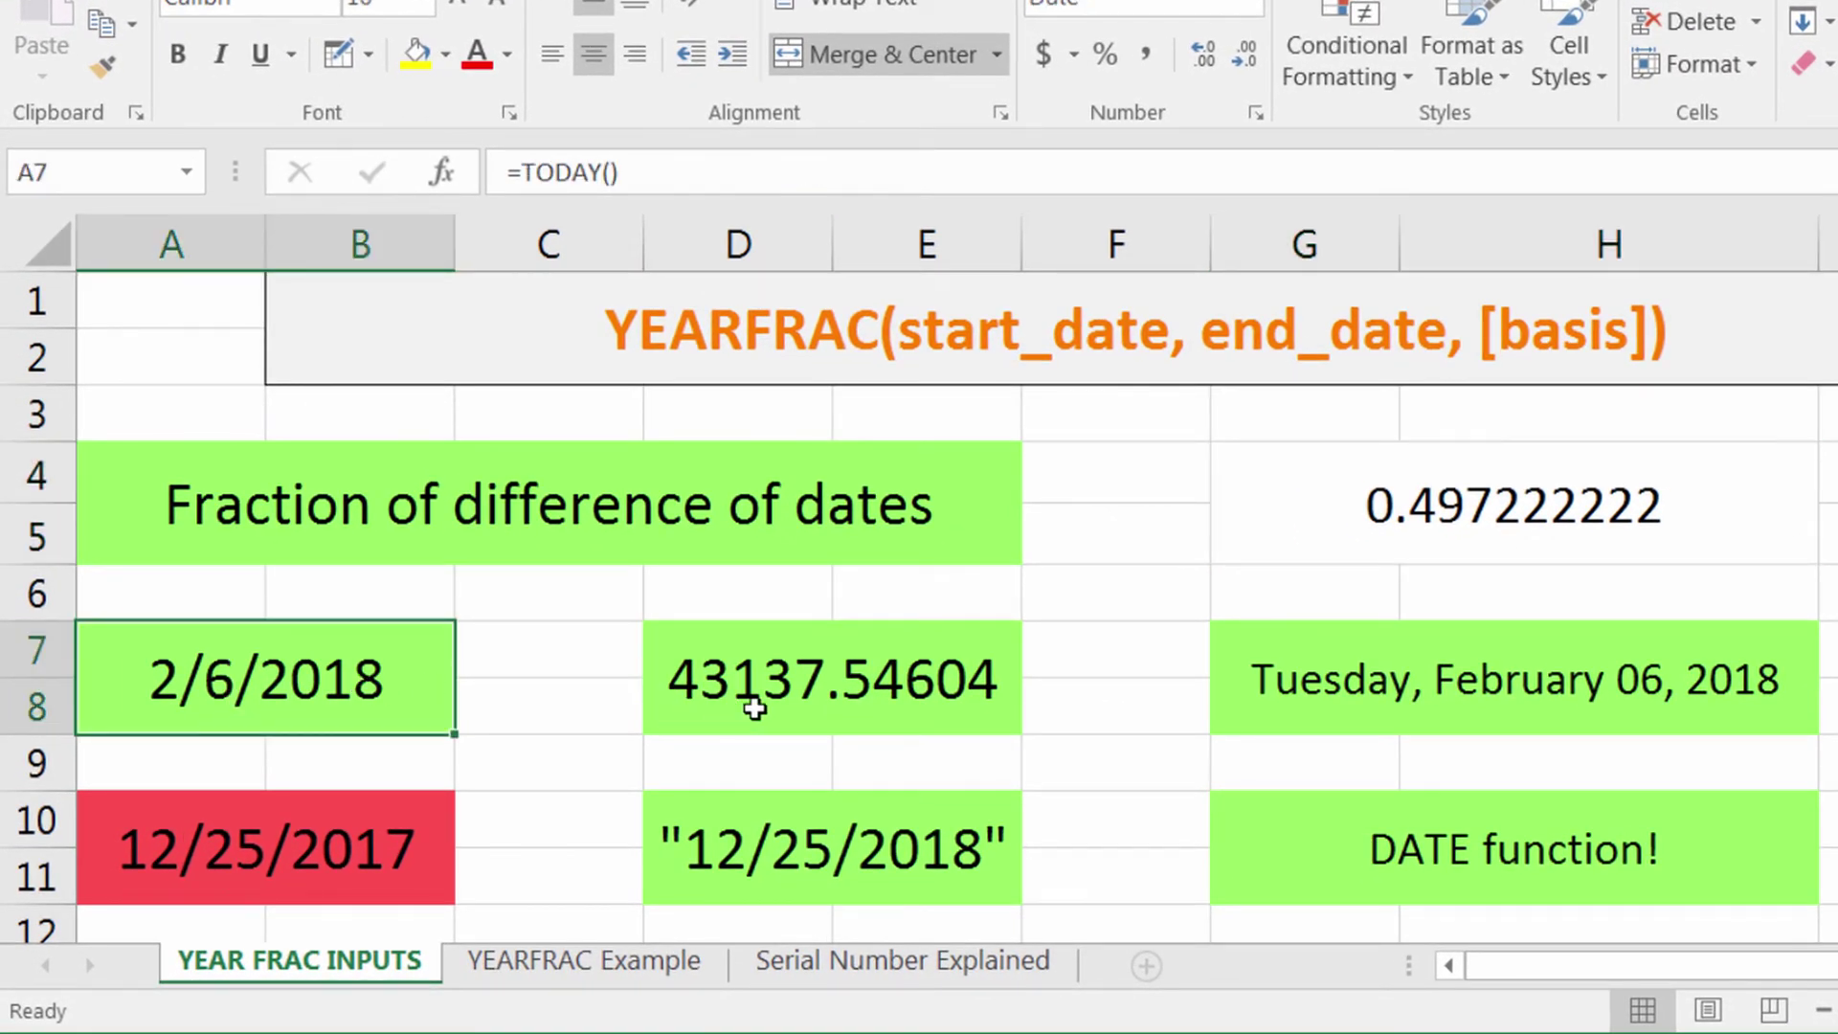
Step: Review the NOW, long-date and TODAY formulas in row 7, then clear G4
click(756, 709)
click(1345, 704)
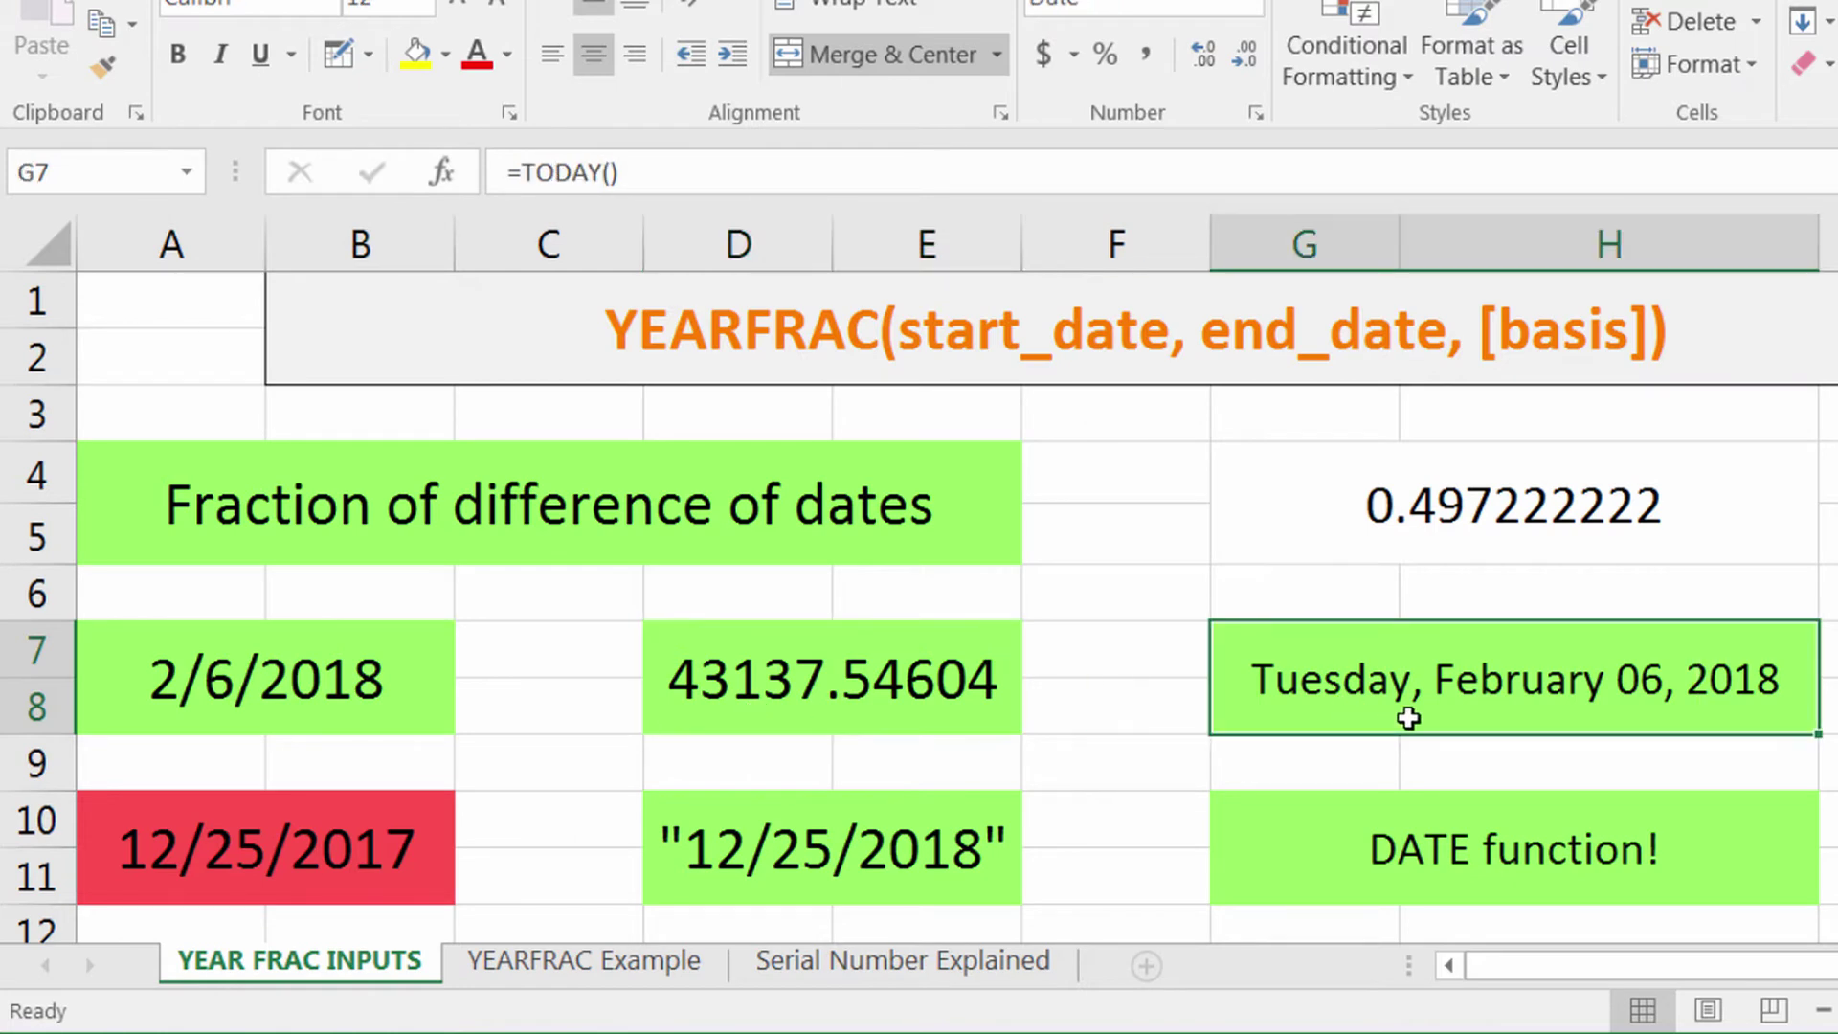
double_click(383, 708)
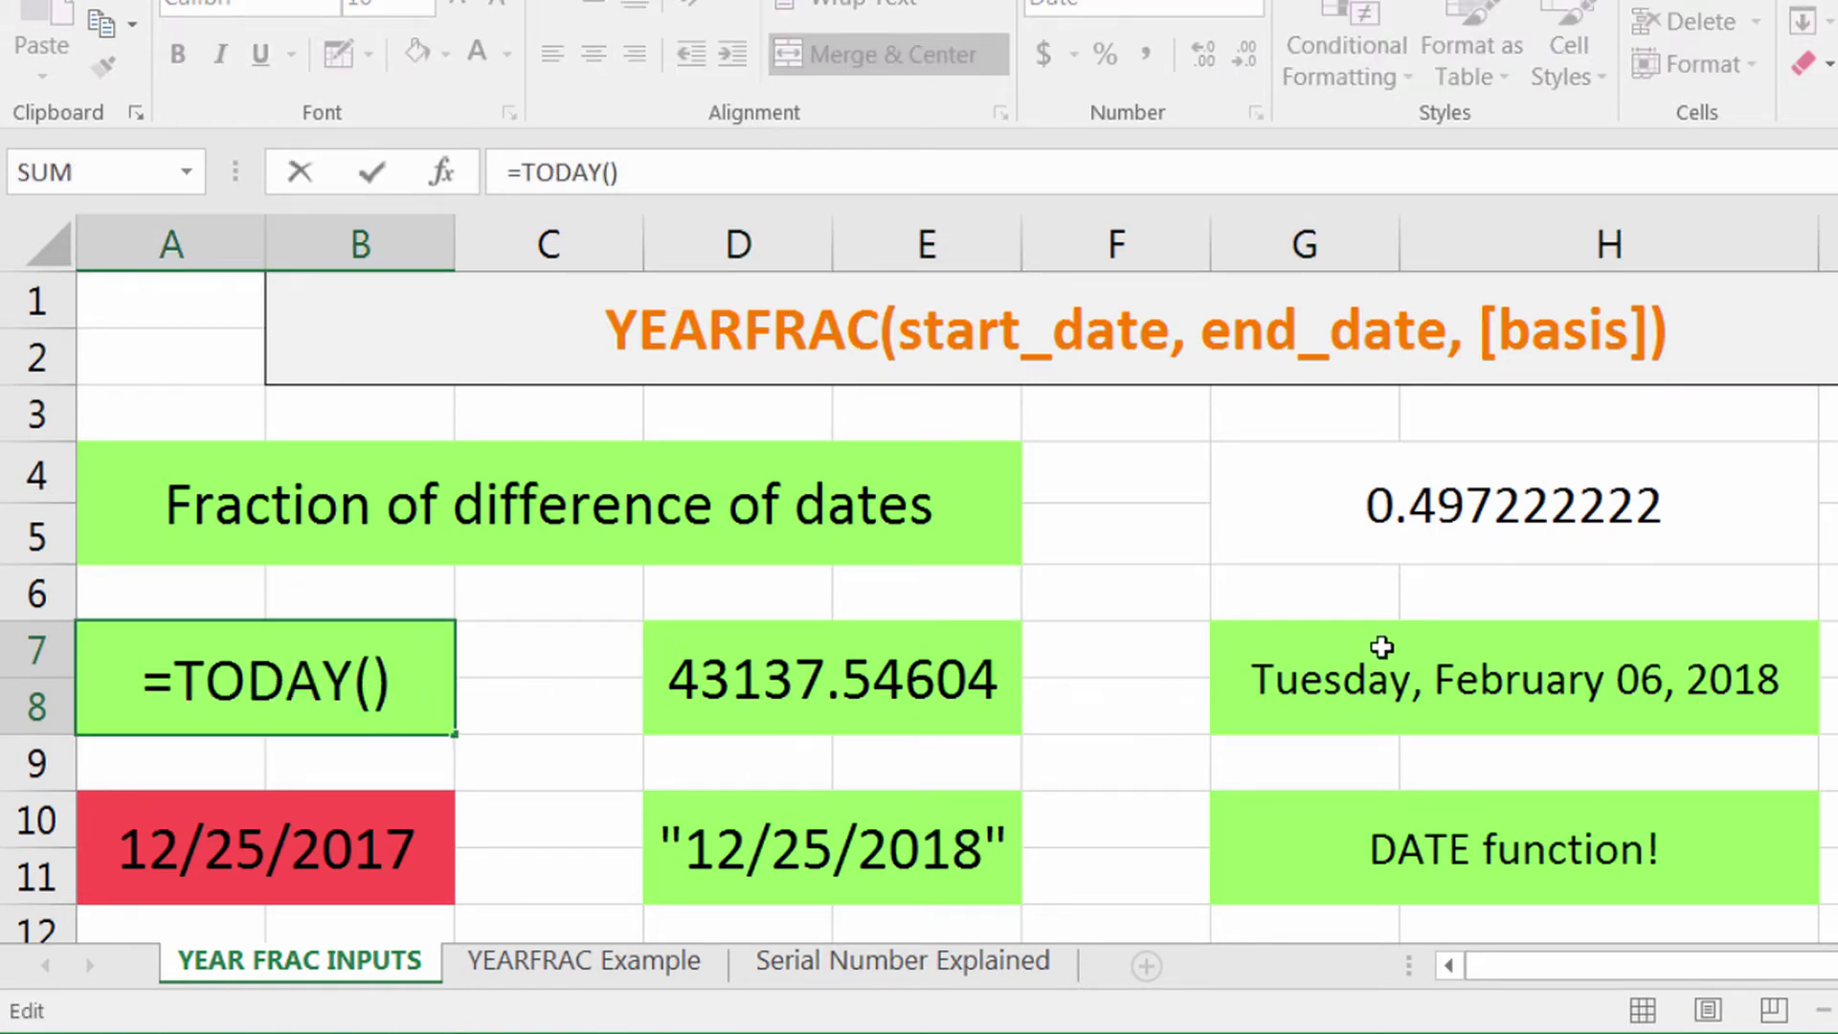
click(403, 888)
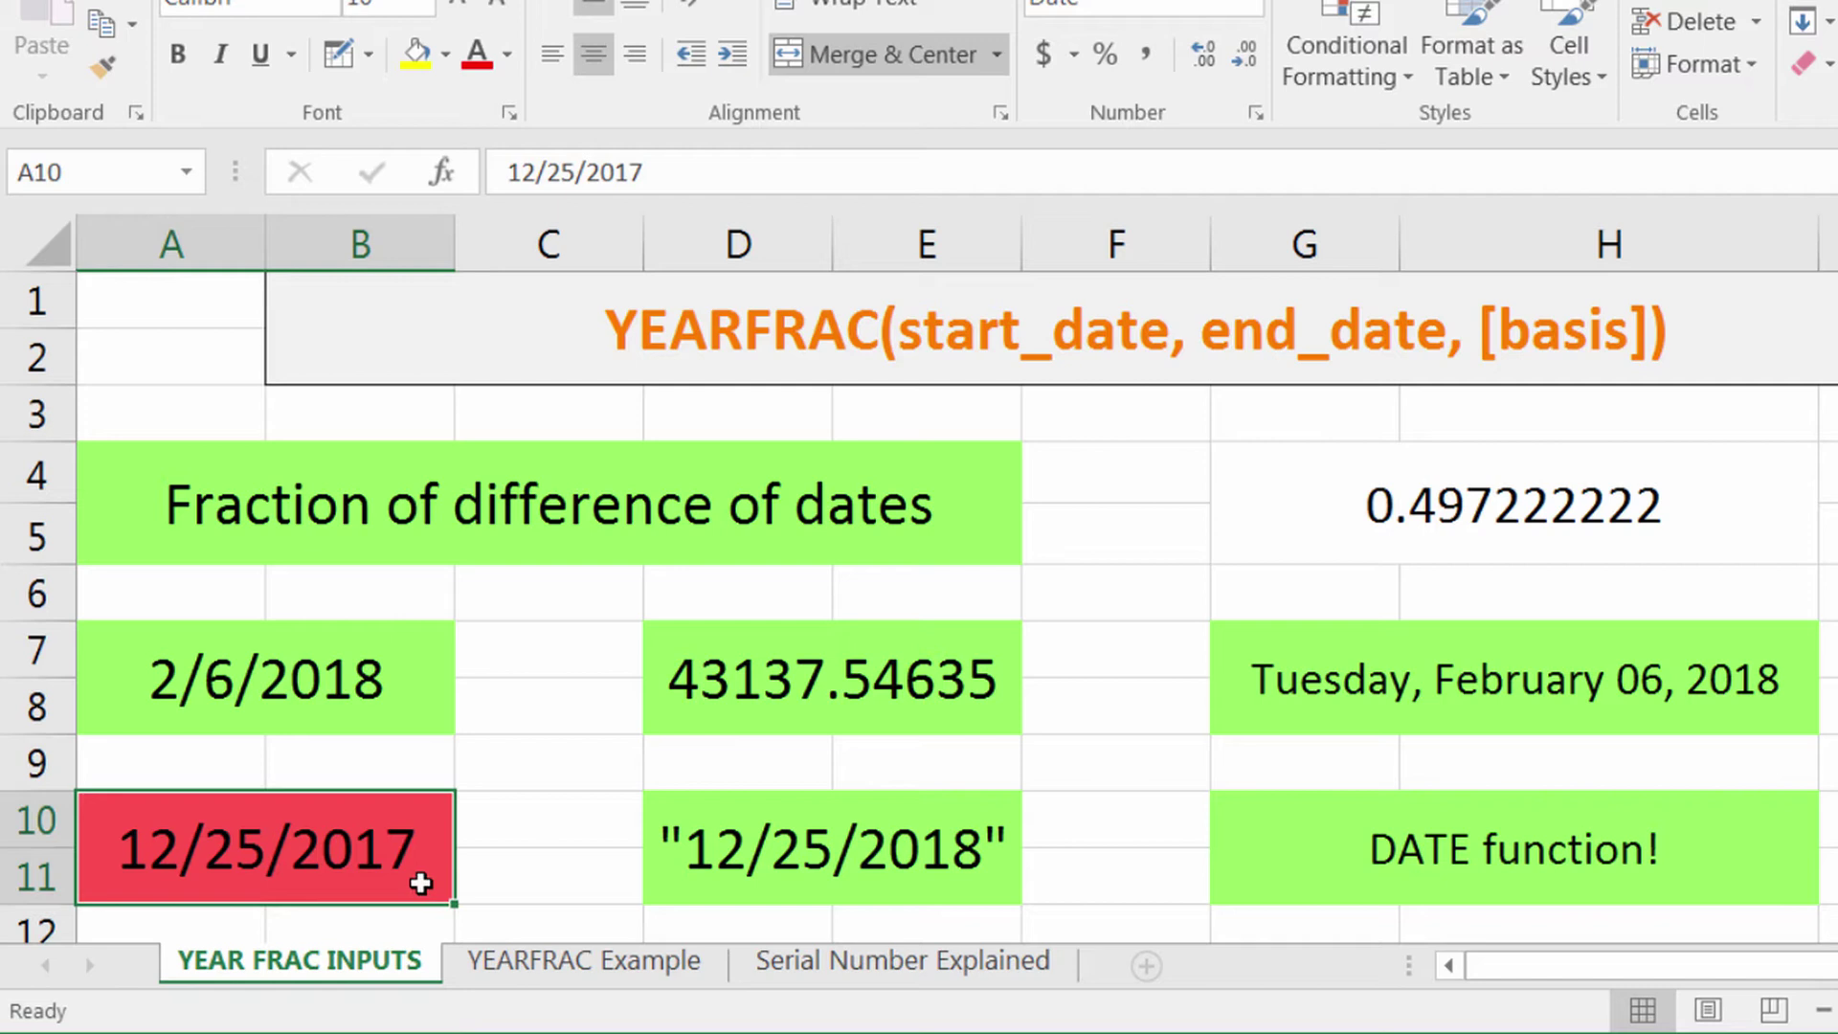
click(1311, 492)
key(Delete)
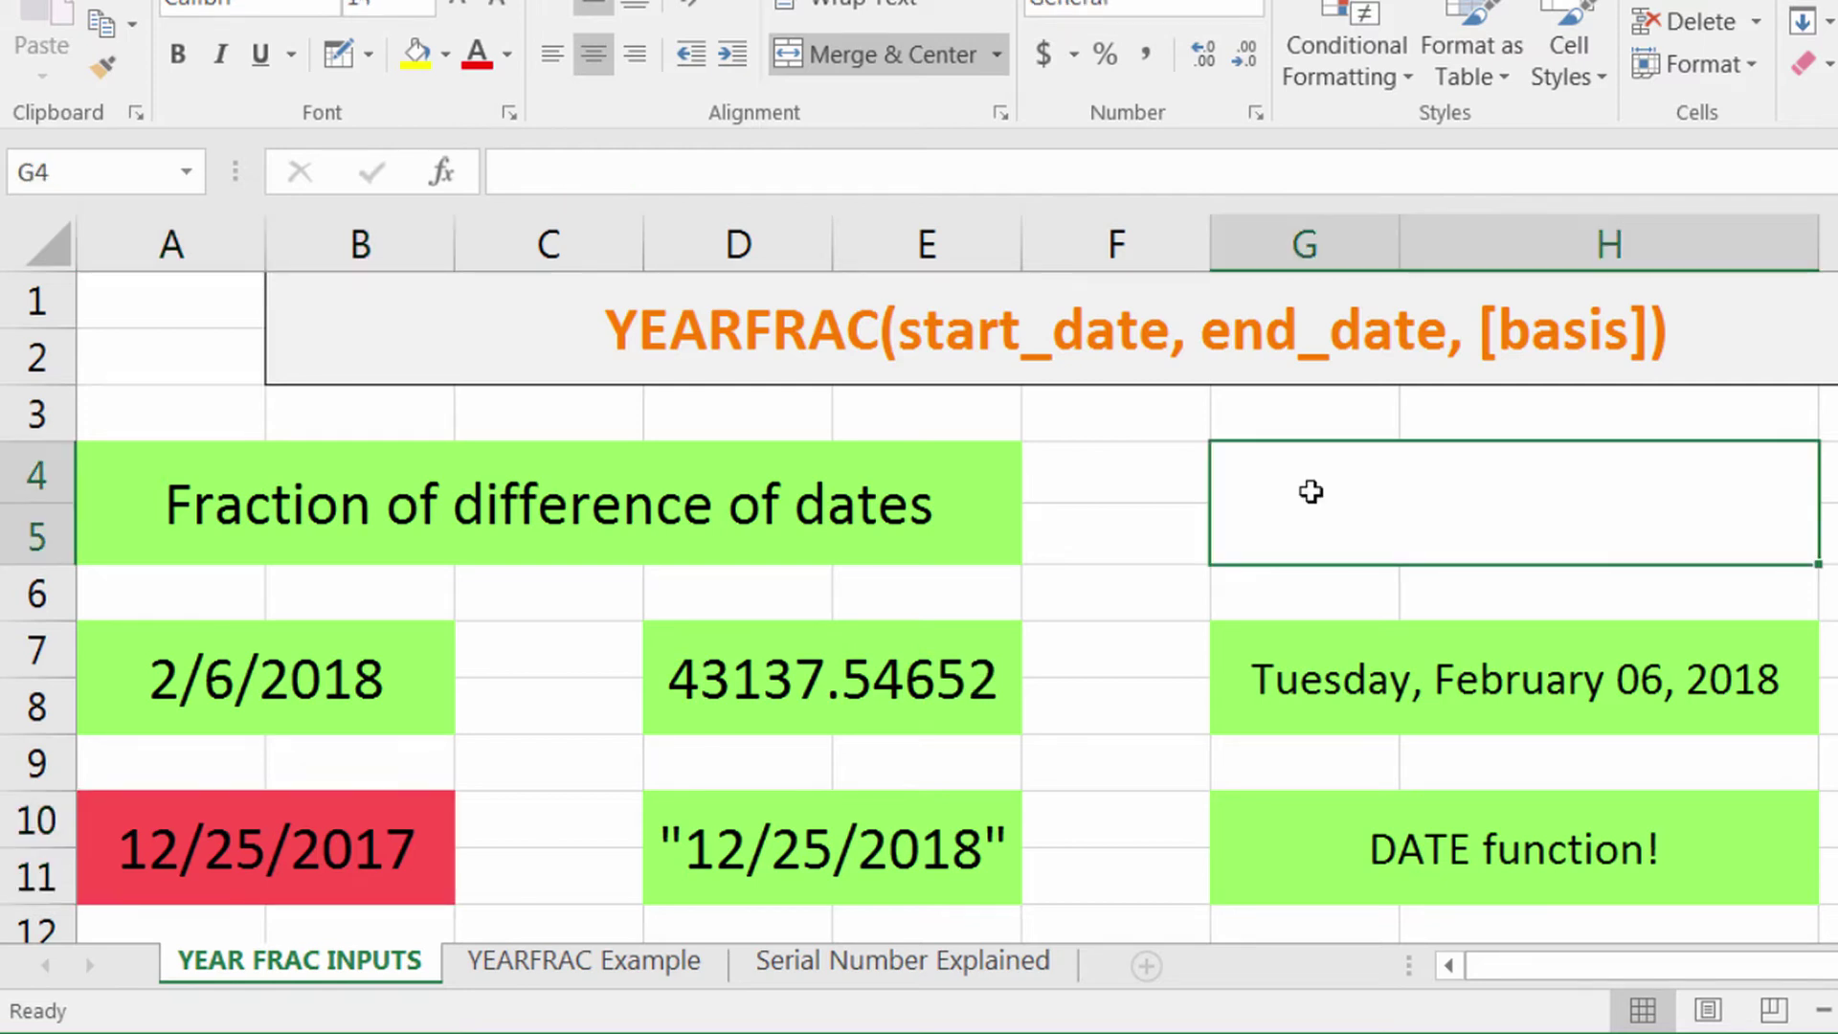
click(380, 845)
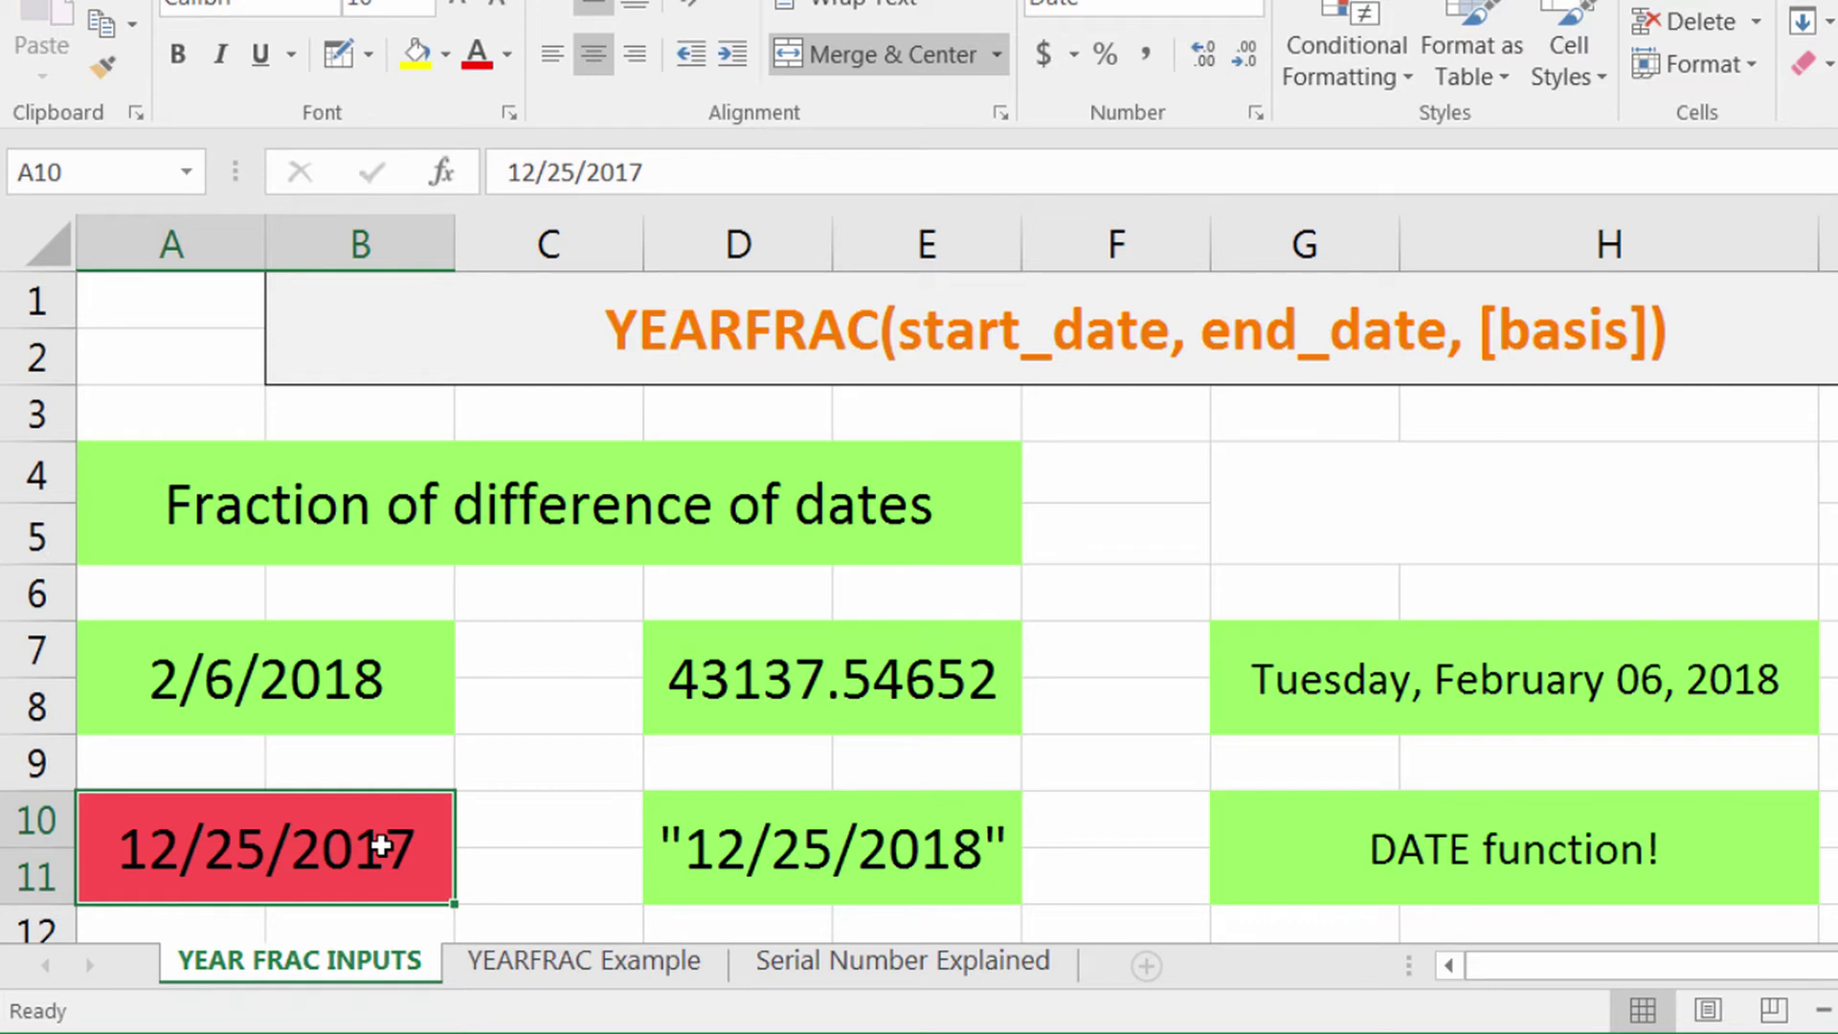
click(1429, 534)
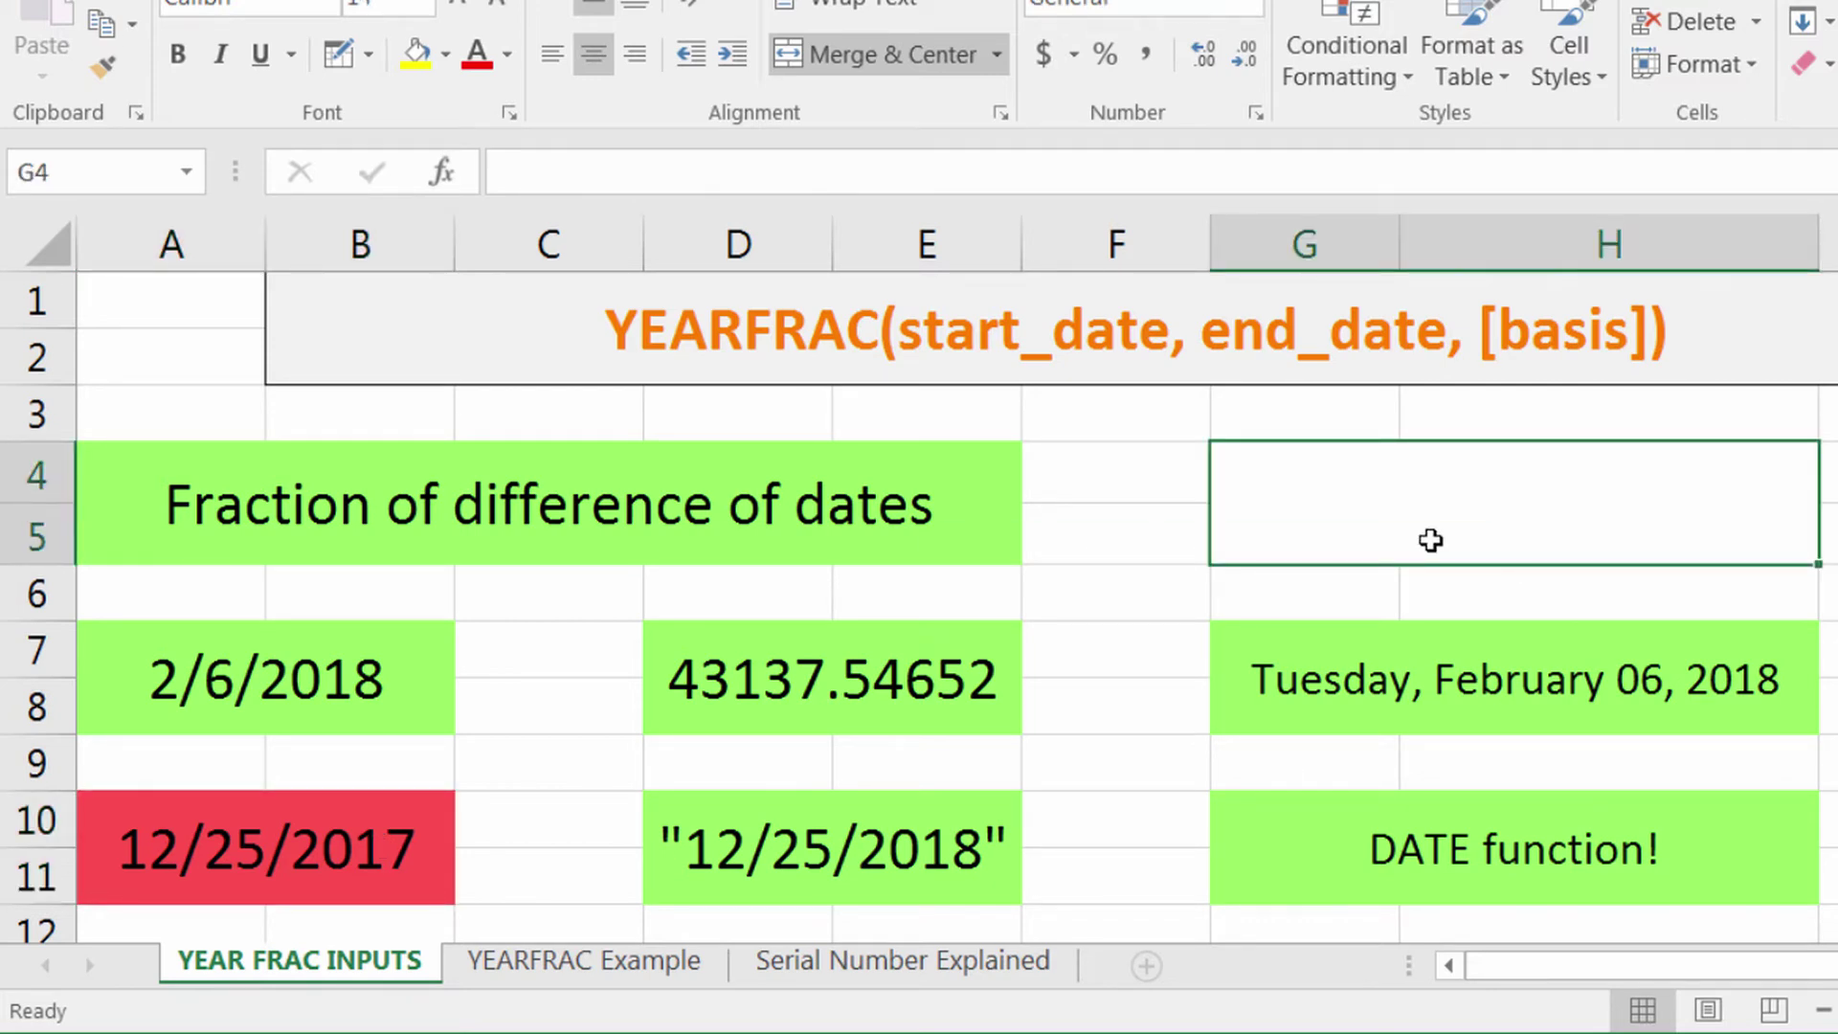
Step: Enter =yearfrac(today(),12/25/2017) in G4, which returns 118.1
text(=year)
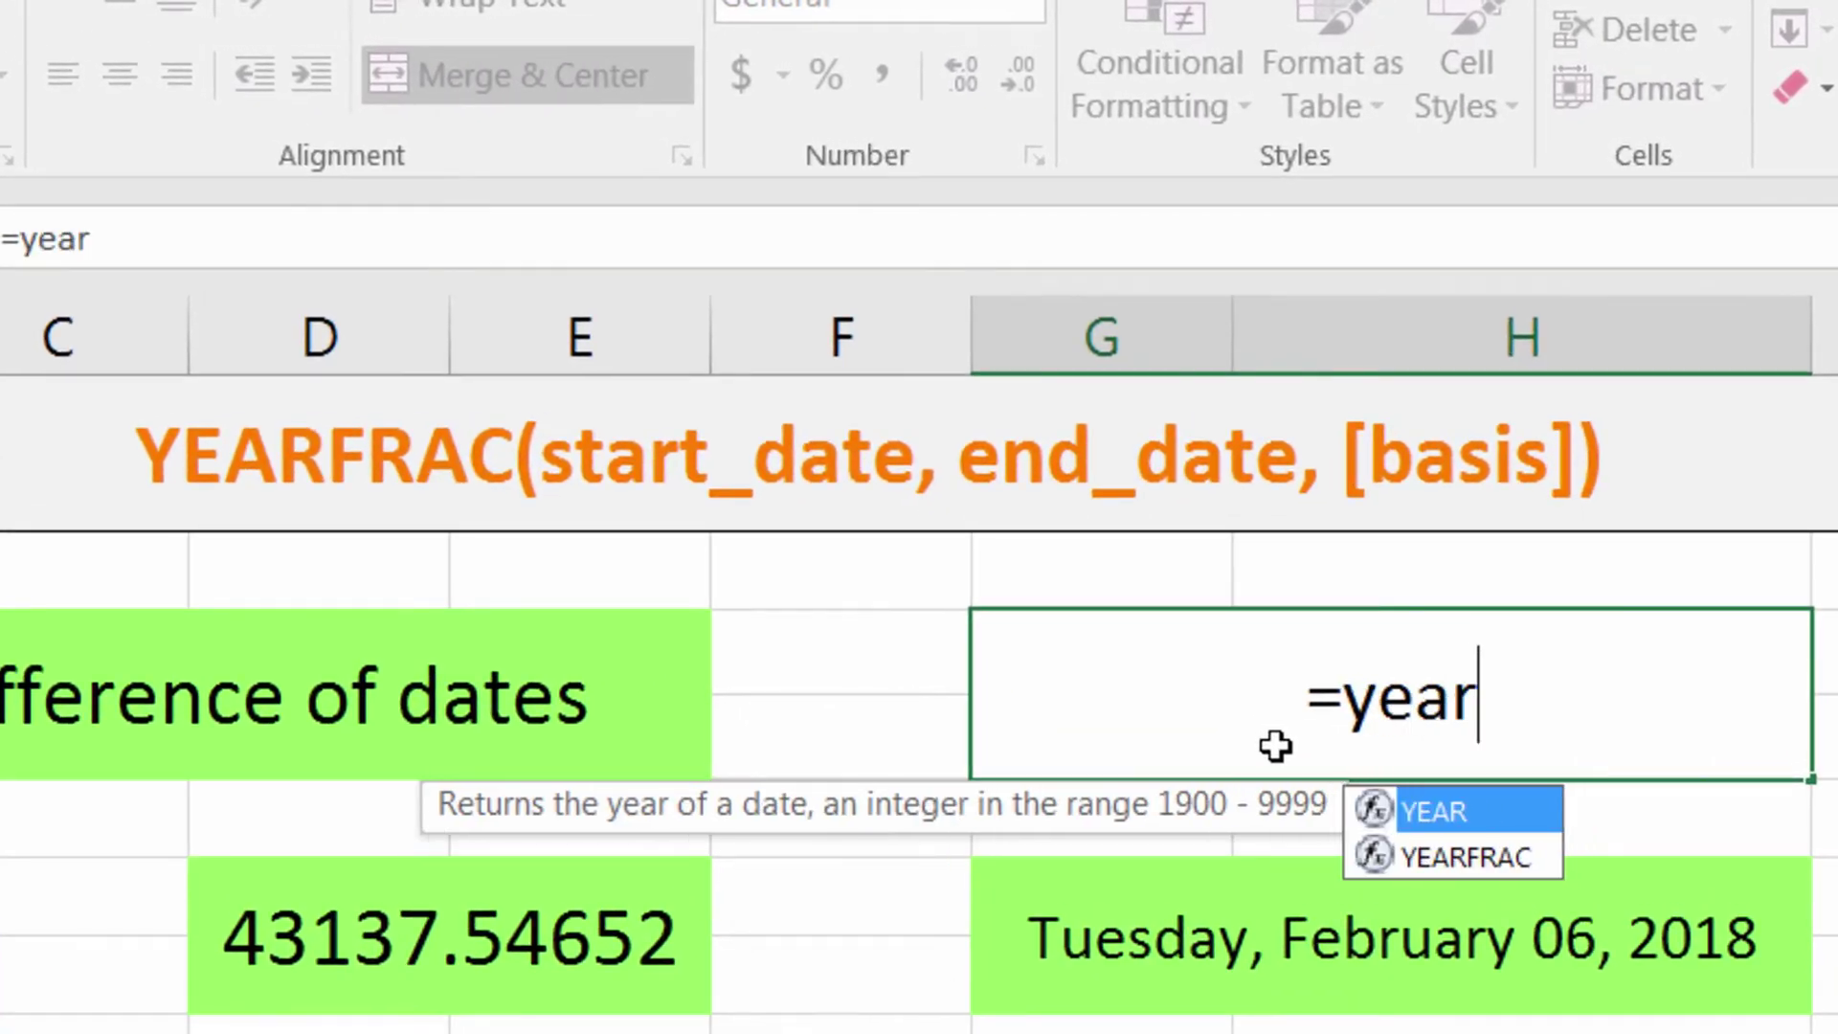
text(frac()
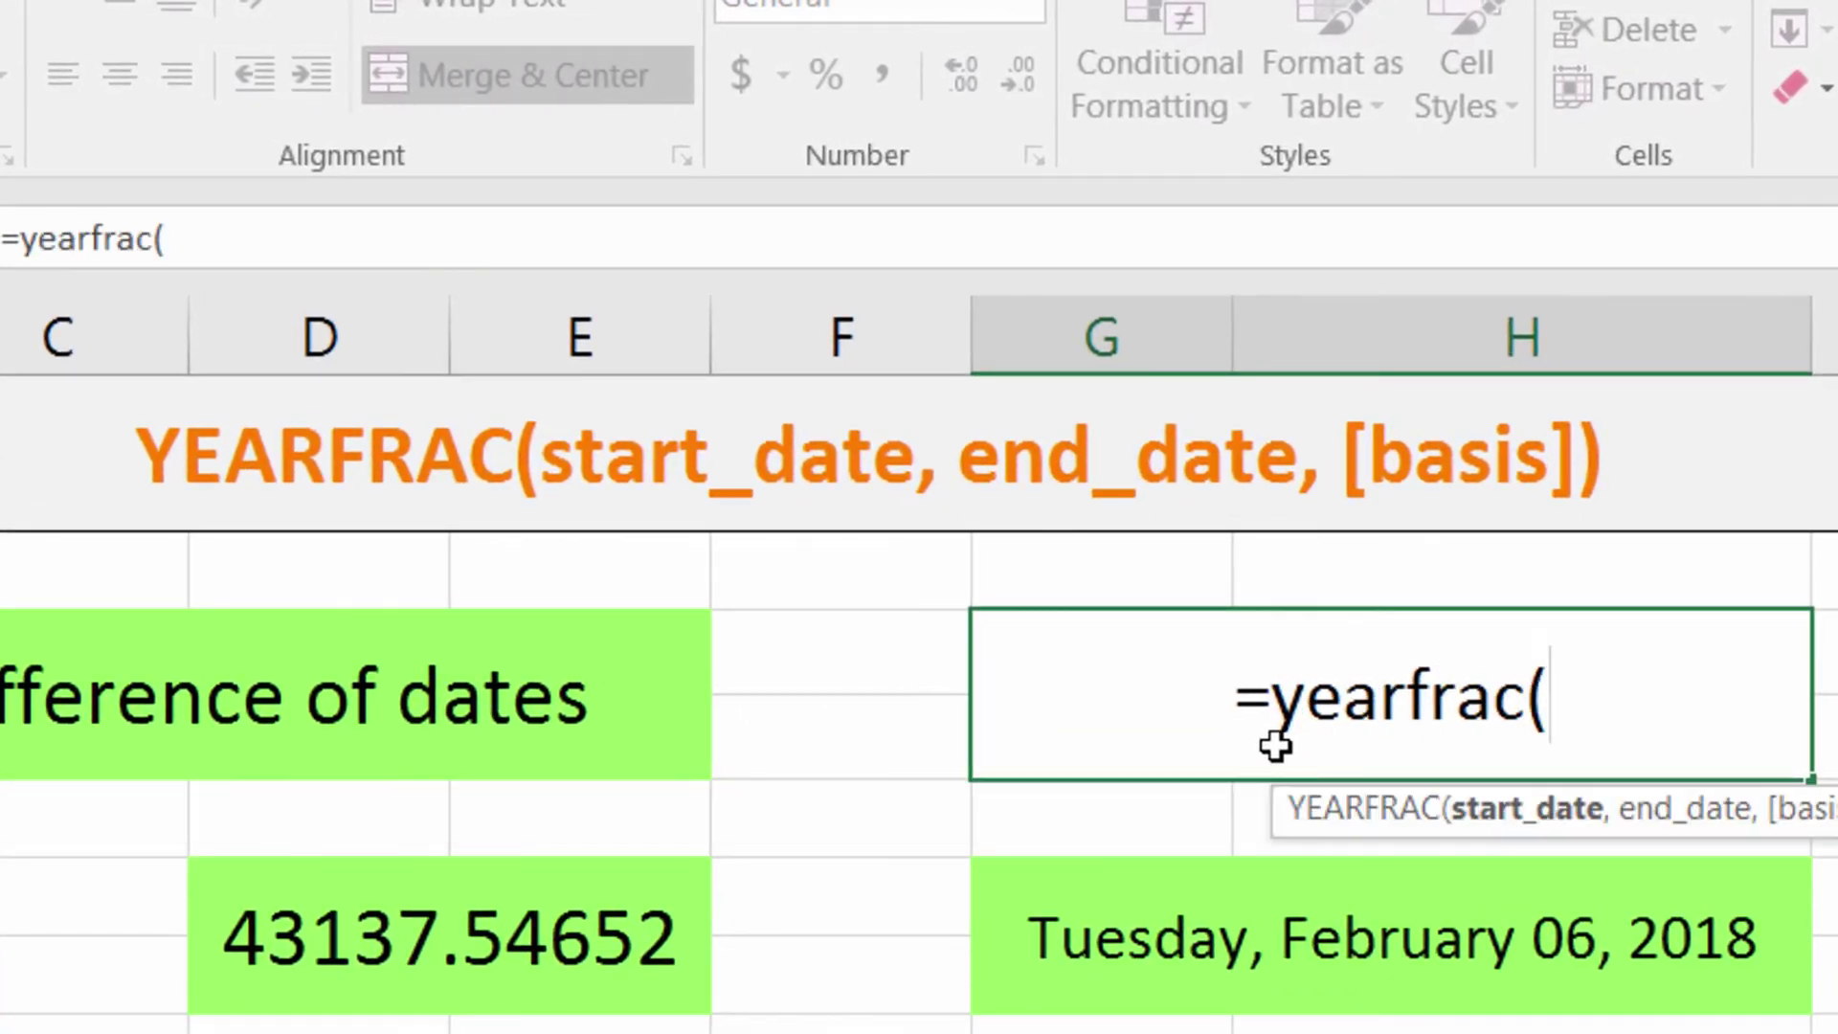
text(tod)
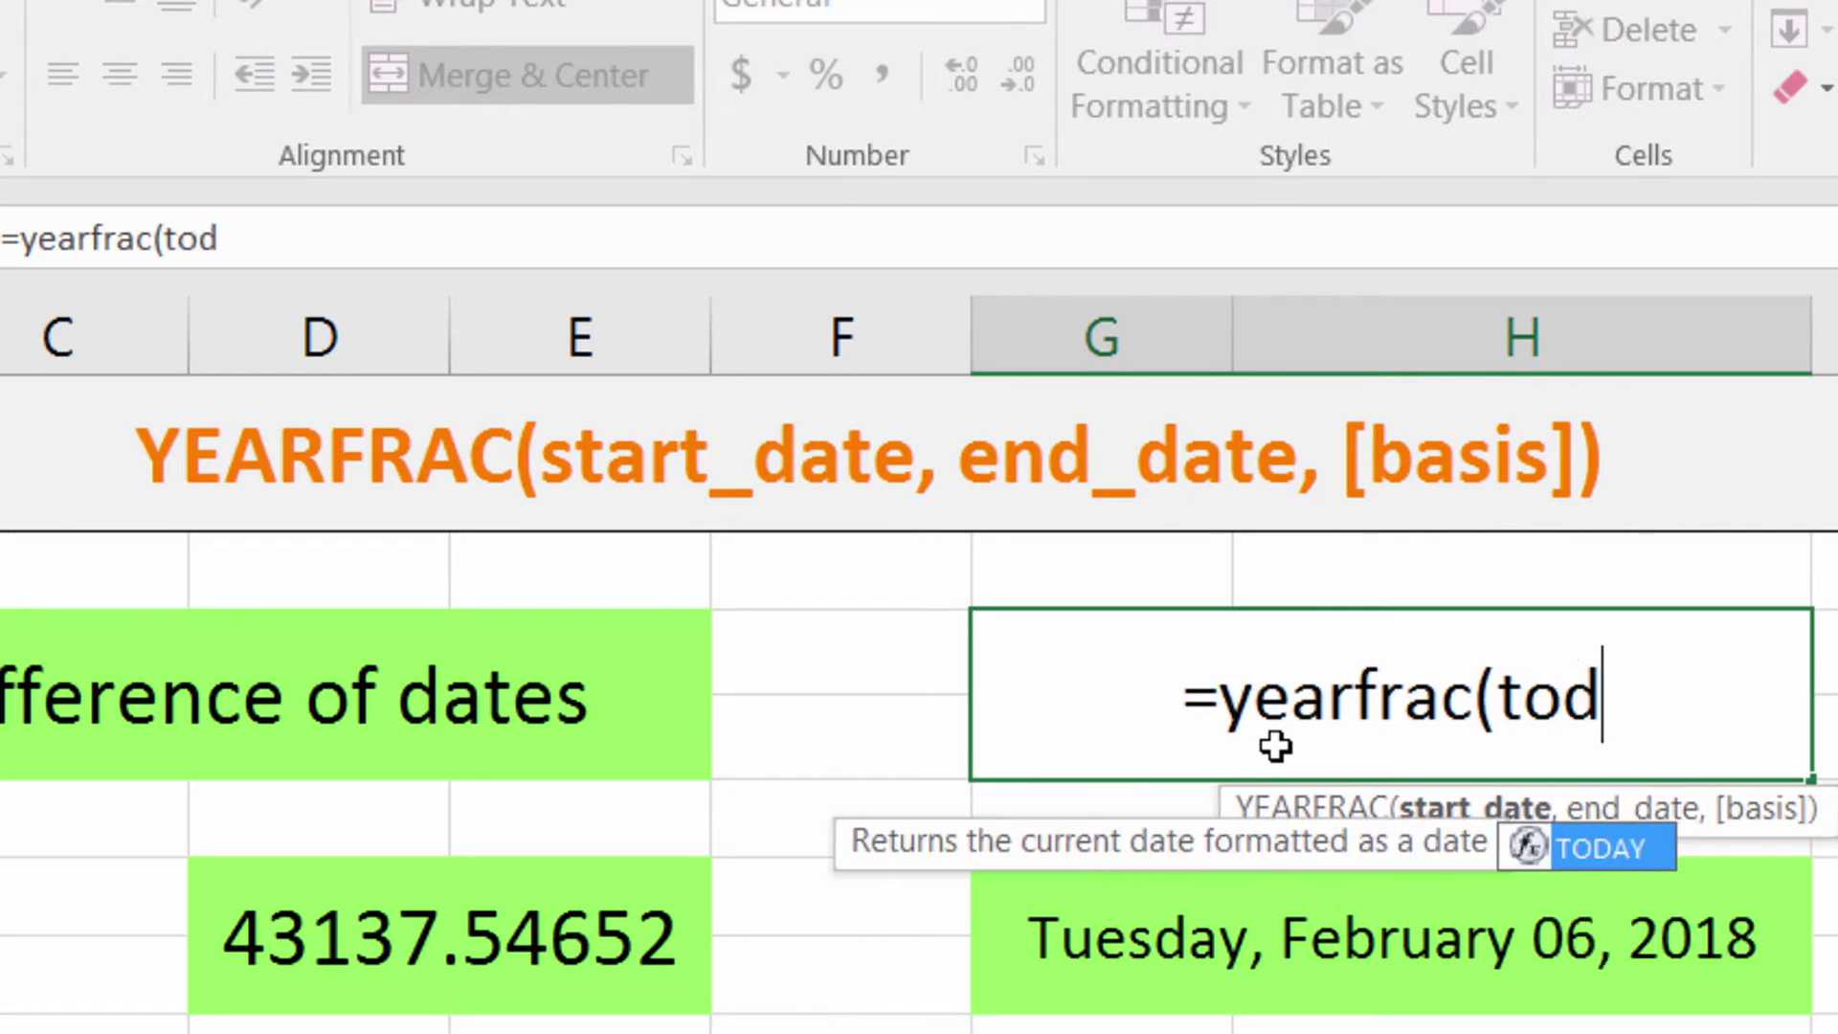
text(ay(),)
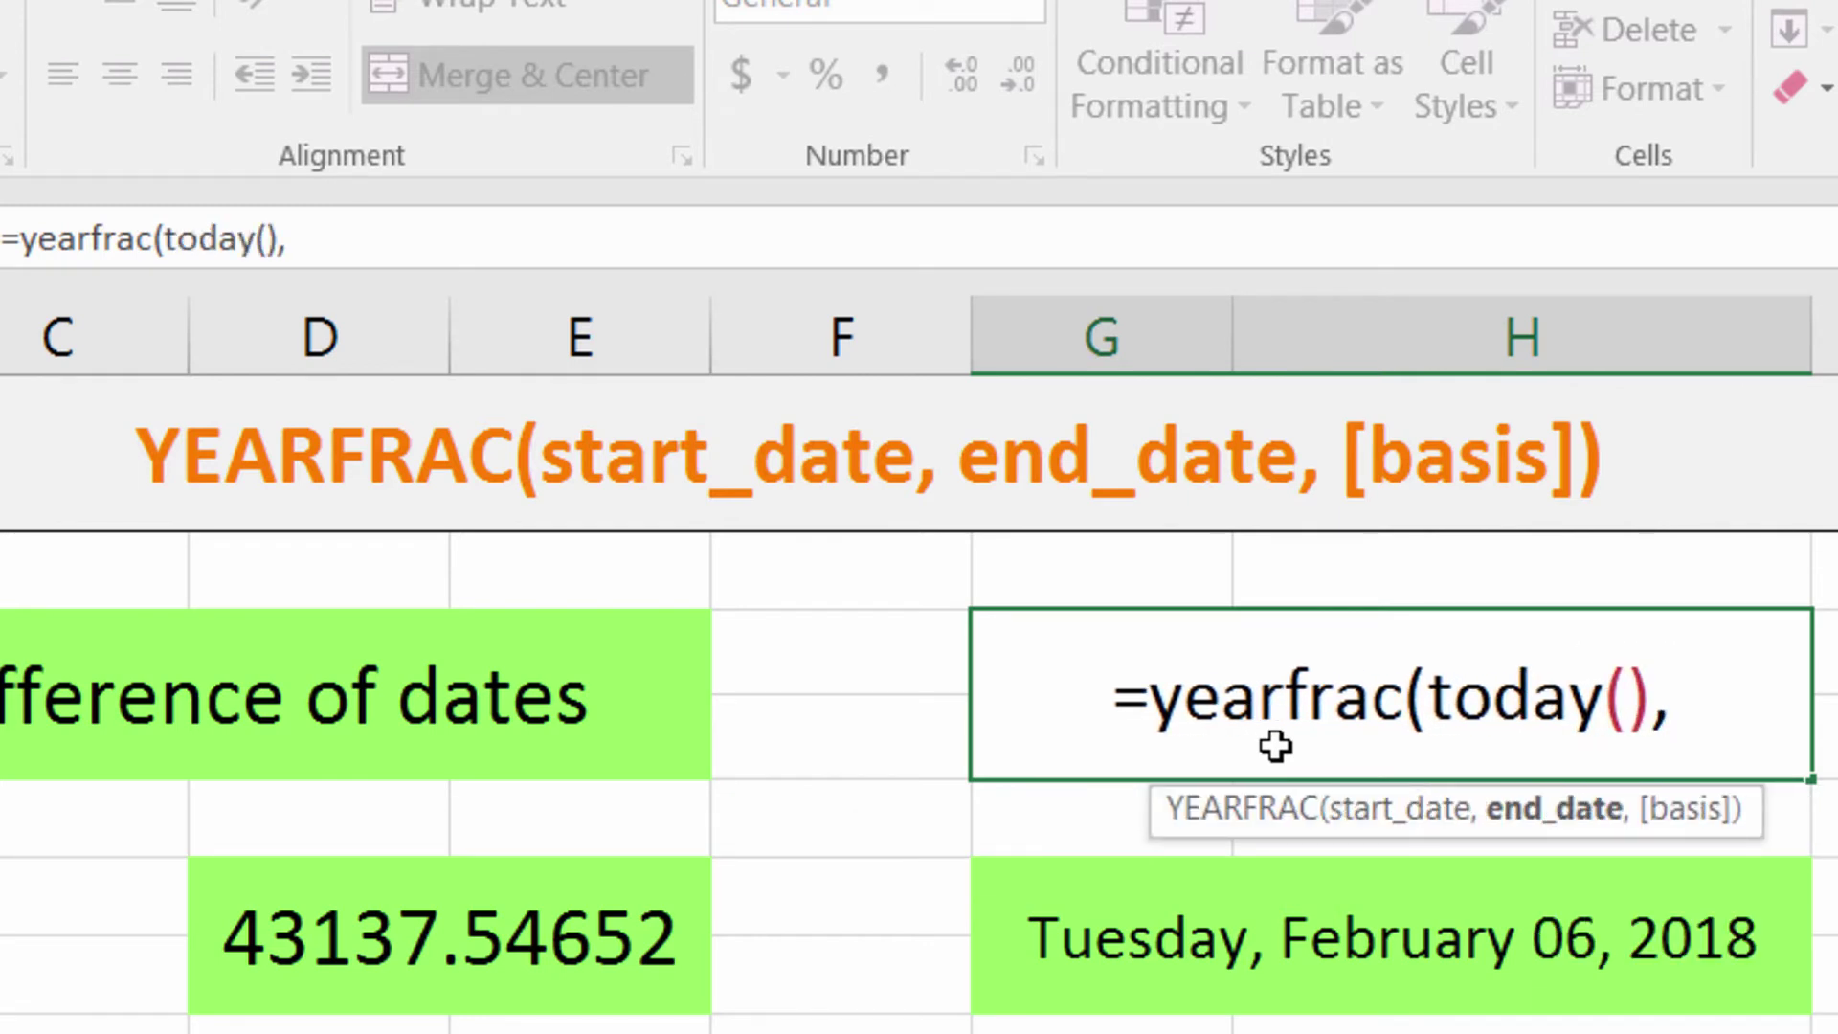
text(12/25/)
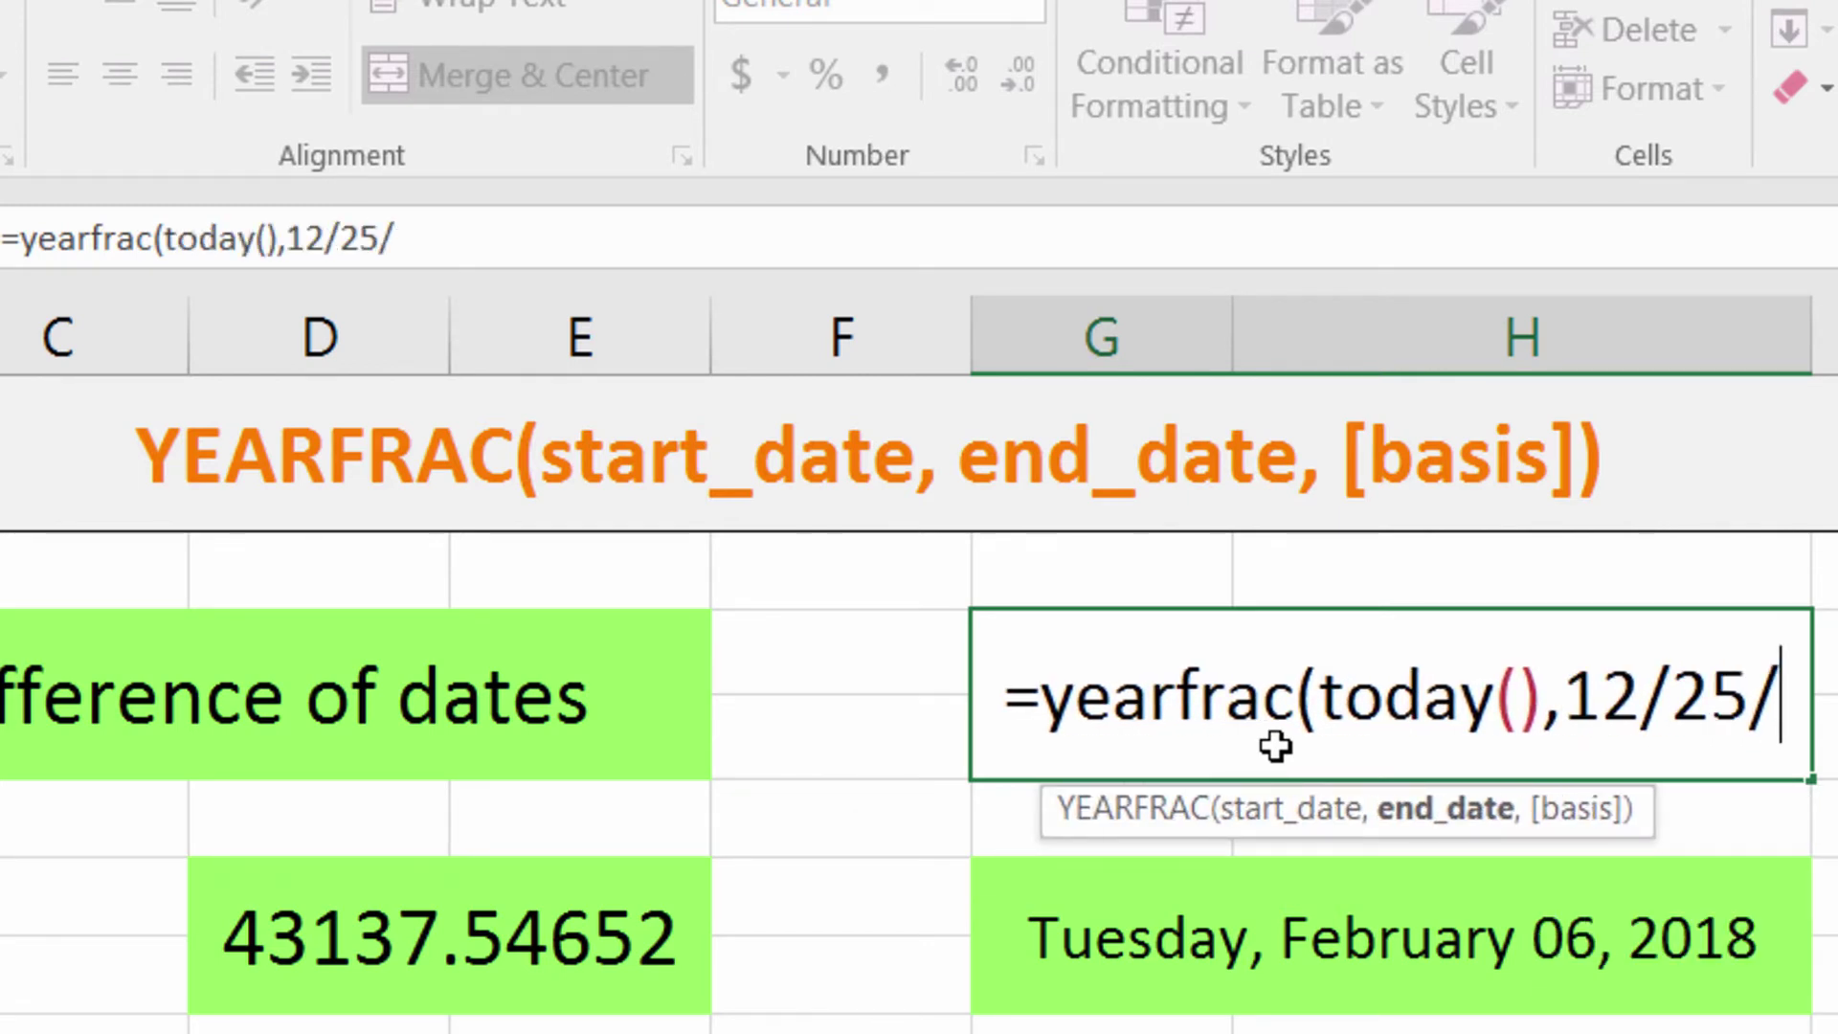
text(2017)
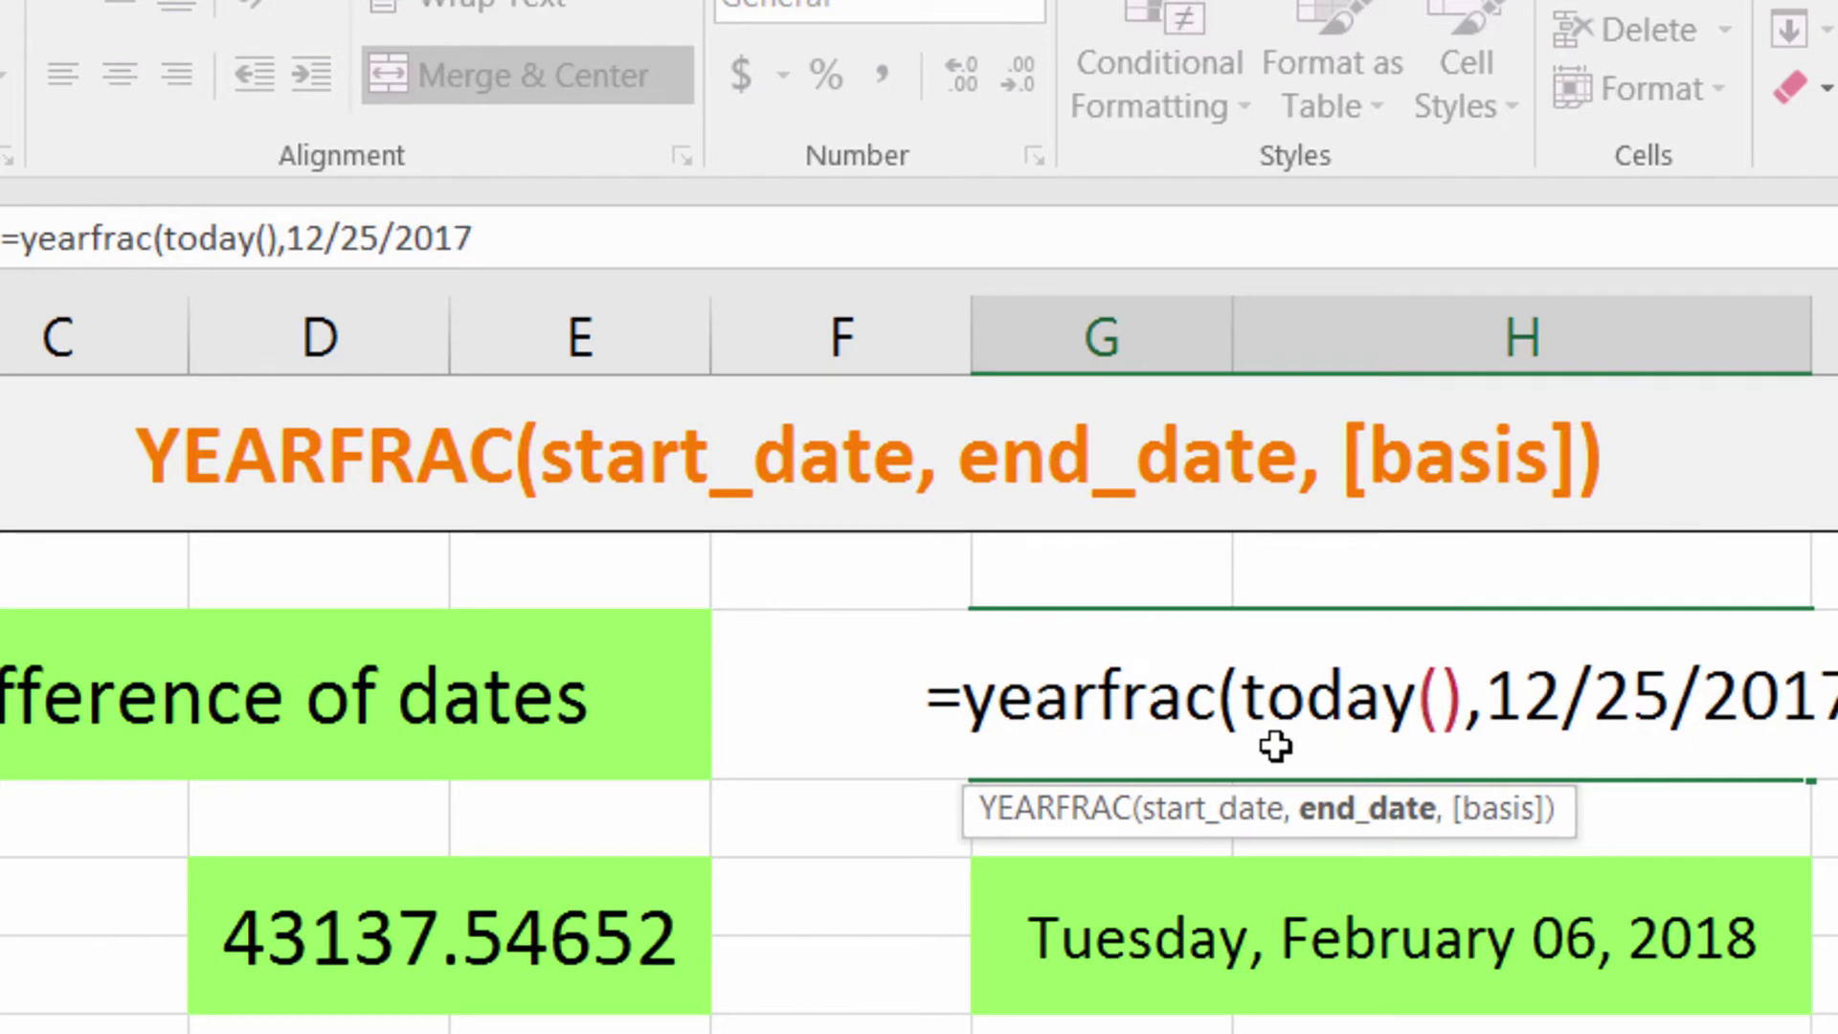
key(Return)
click(1276, 746)
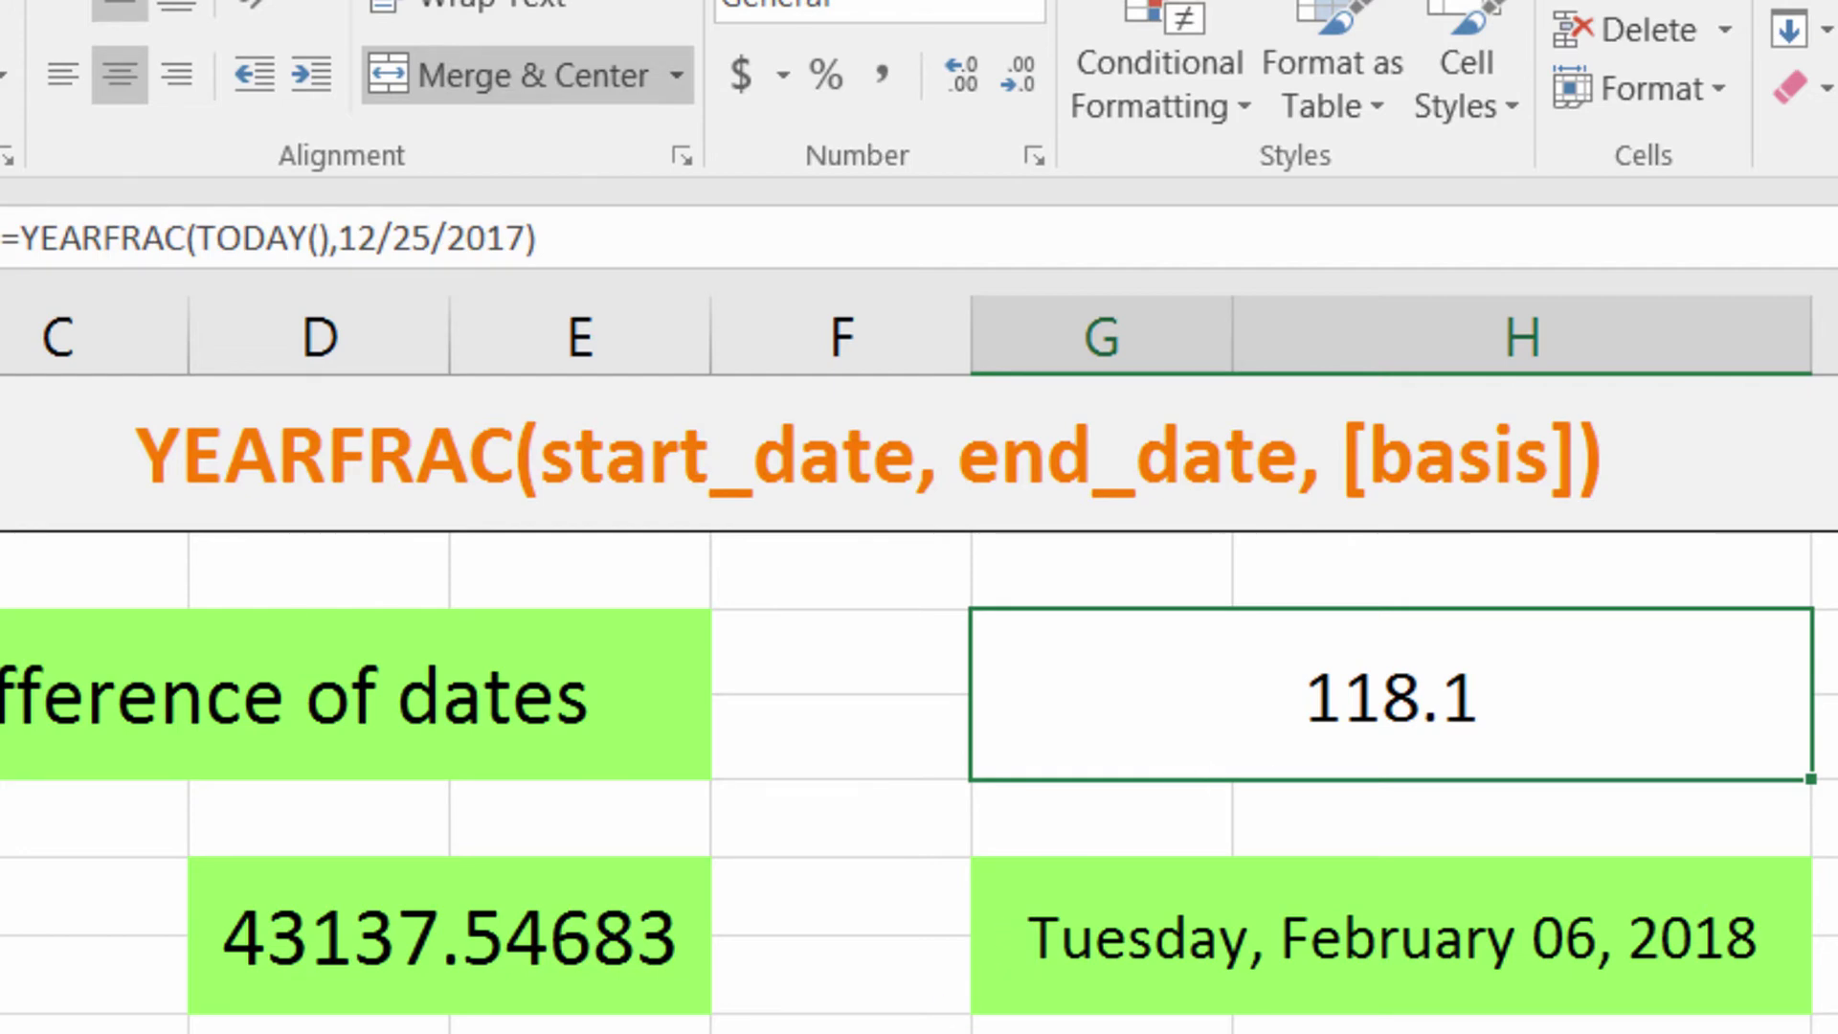
Step: Review the 12/25/2018, DATE function, NOW() serial and long-date cells
click(450, 1029)
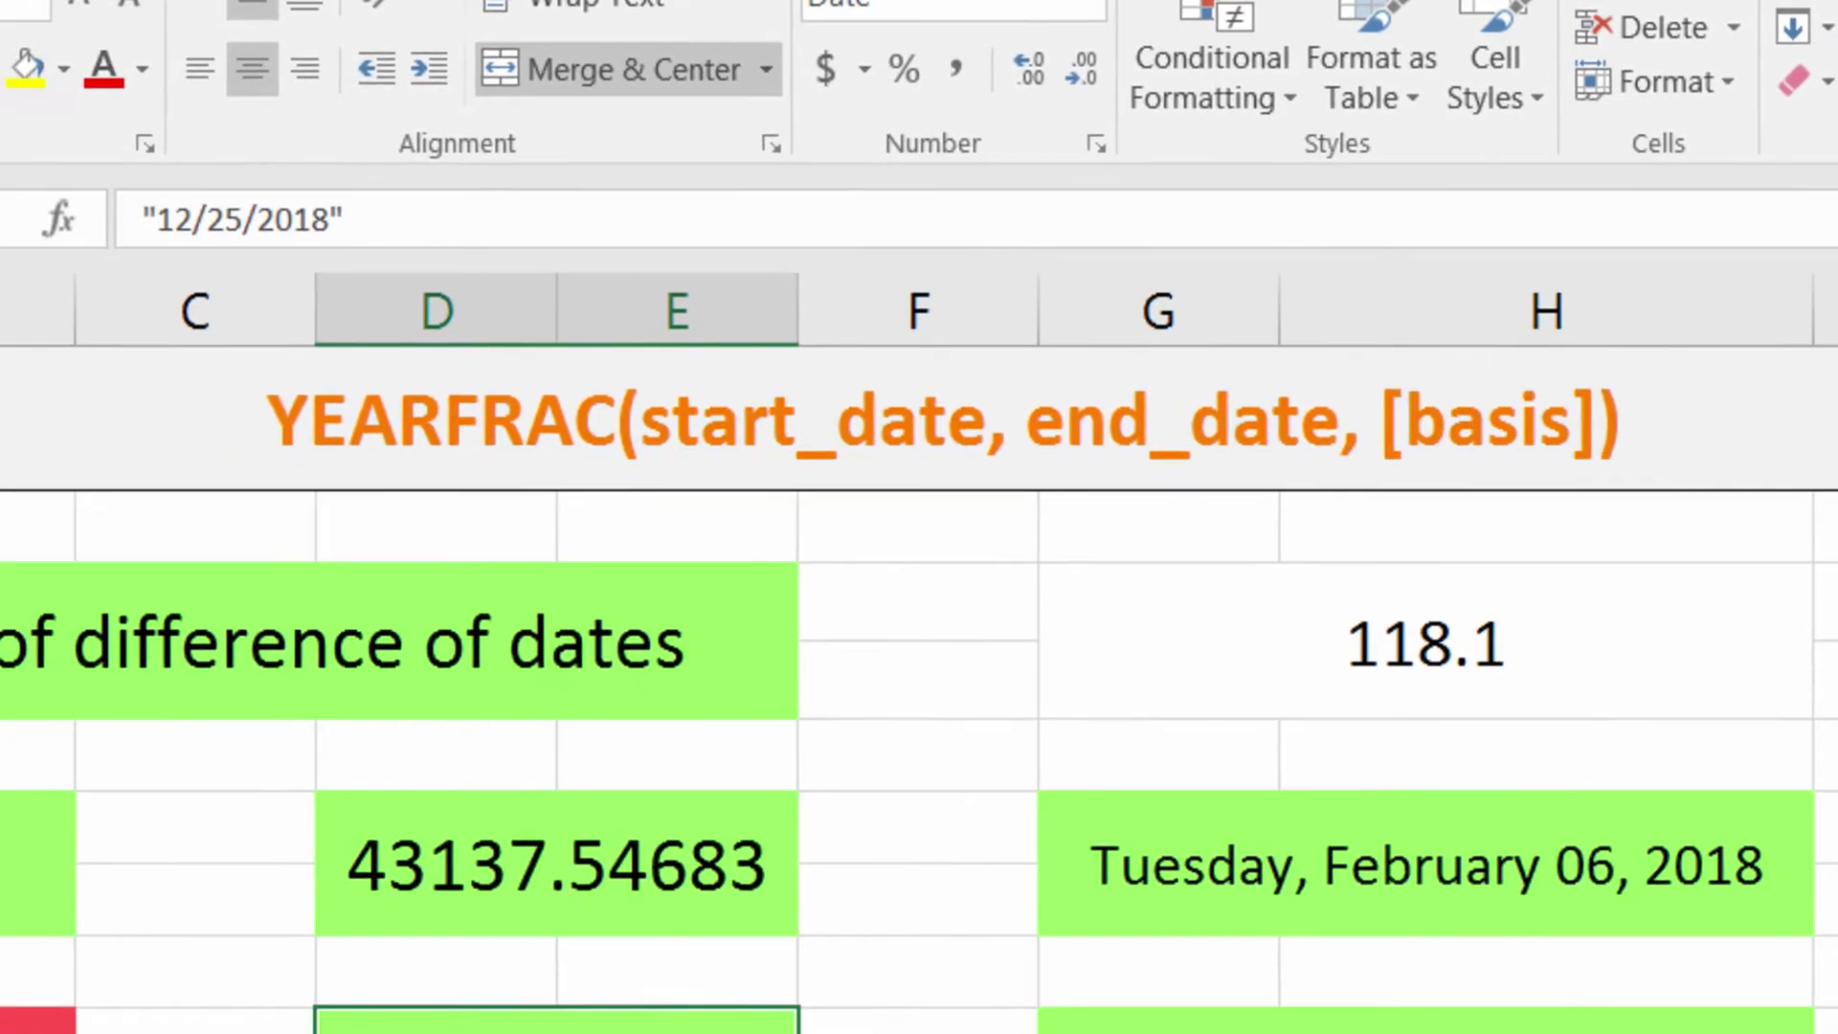
click(1331, 972)
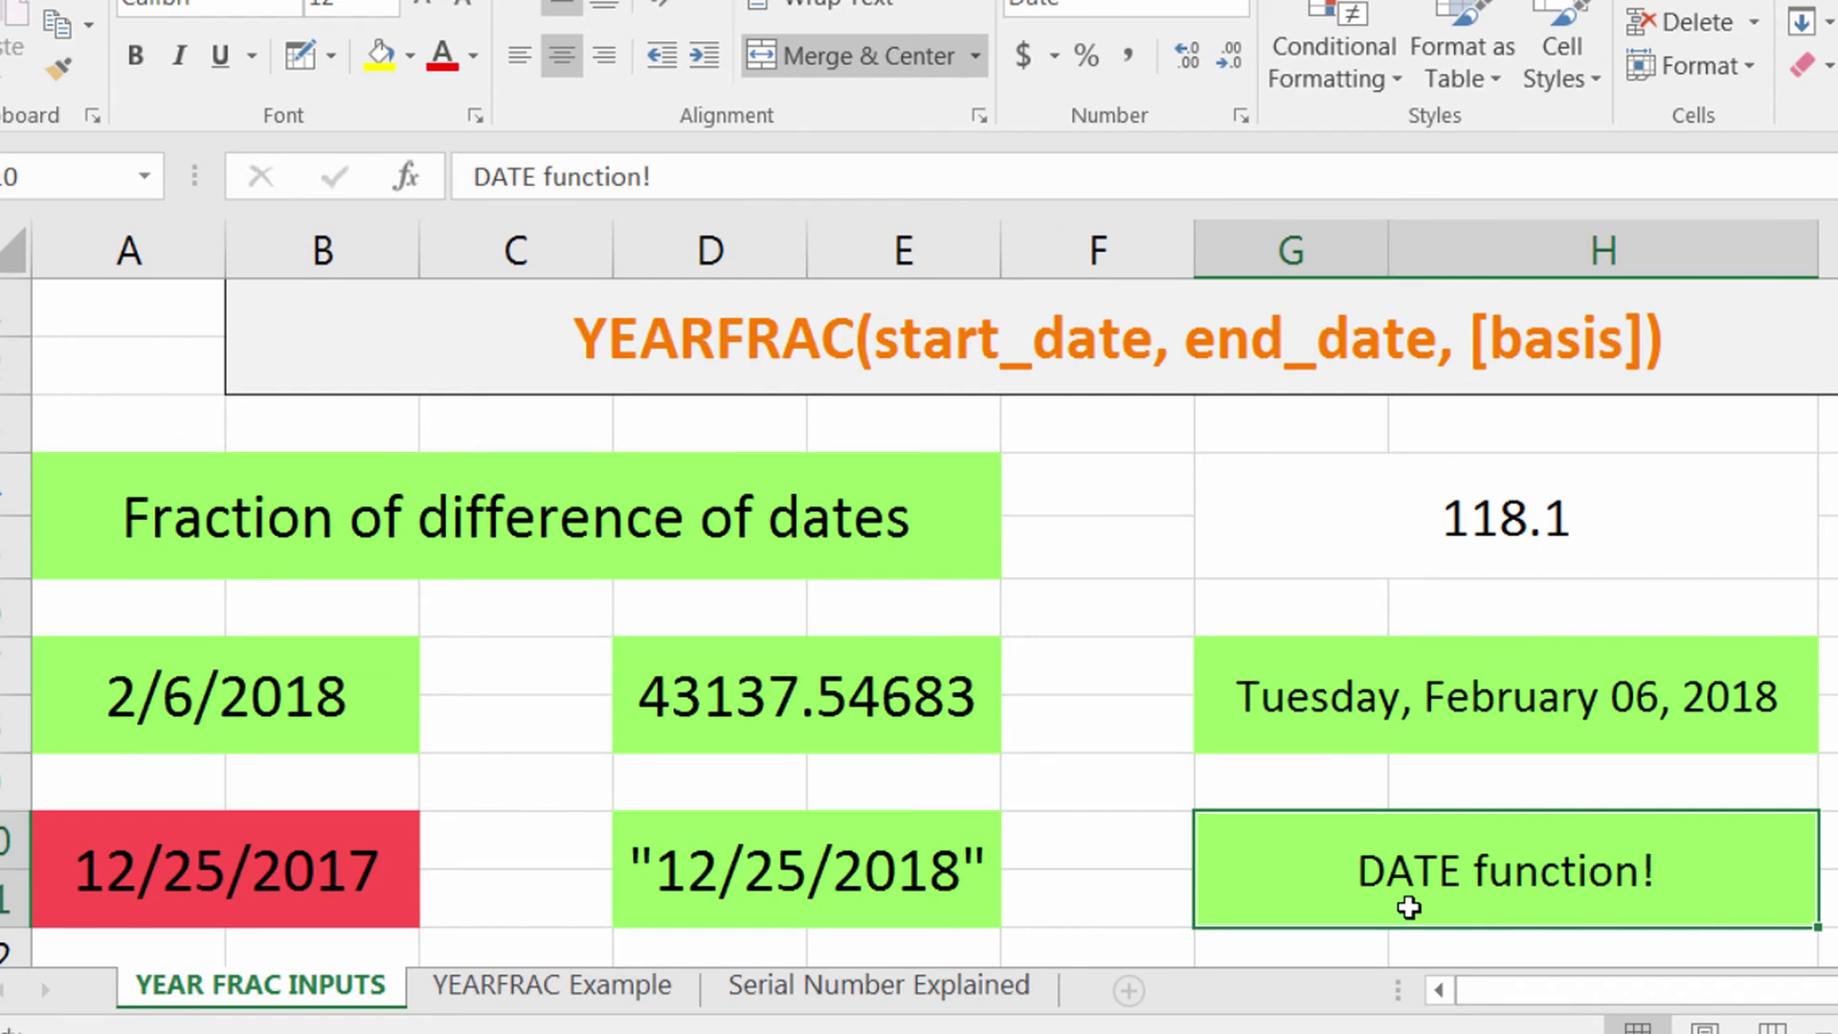
click(931, 728)
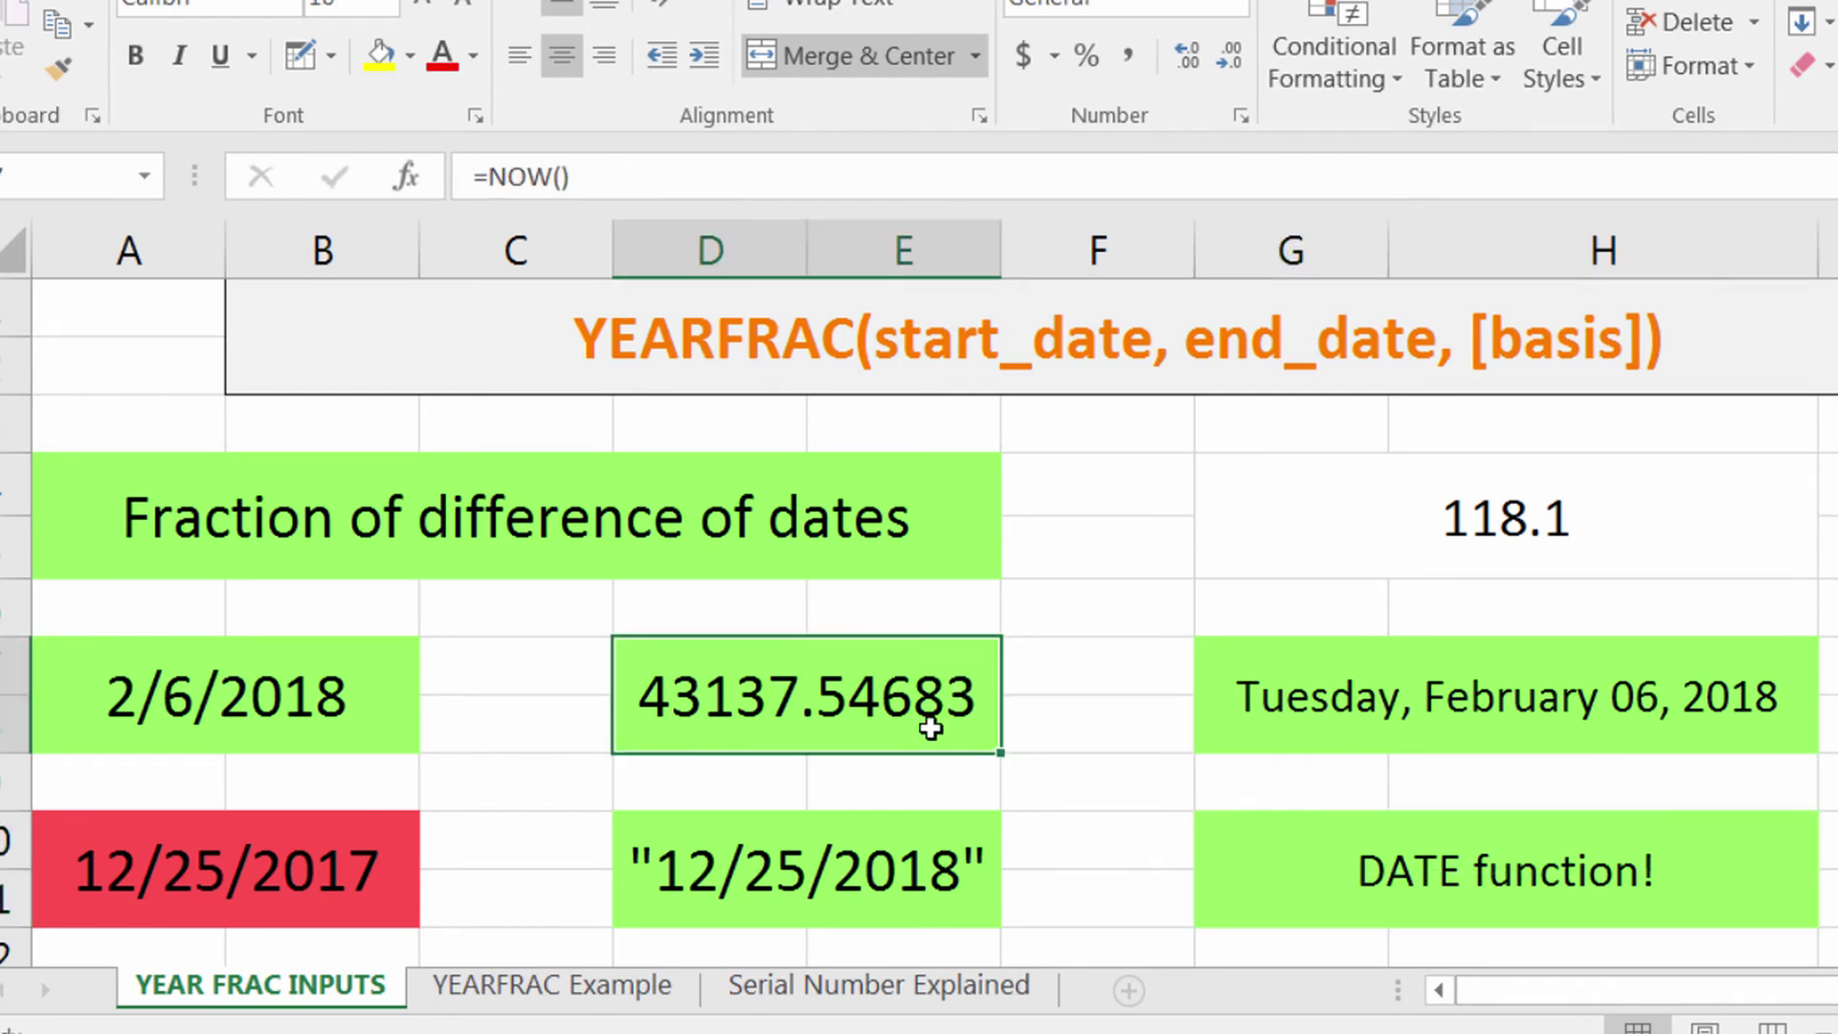
click(1410, 718)
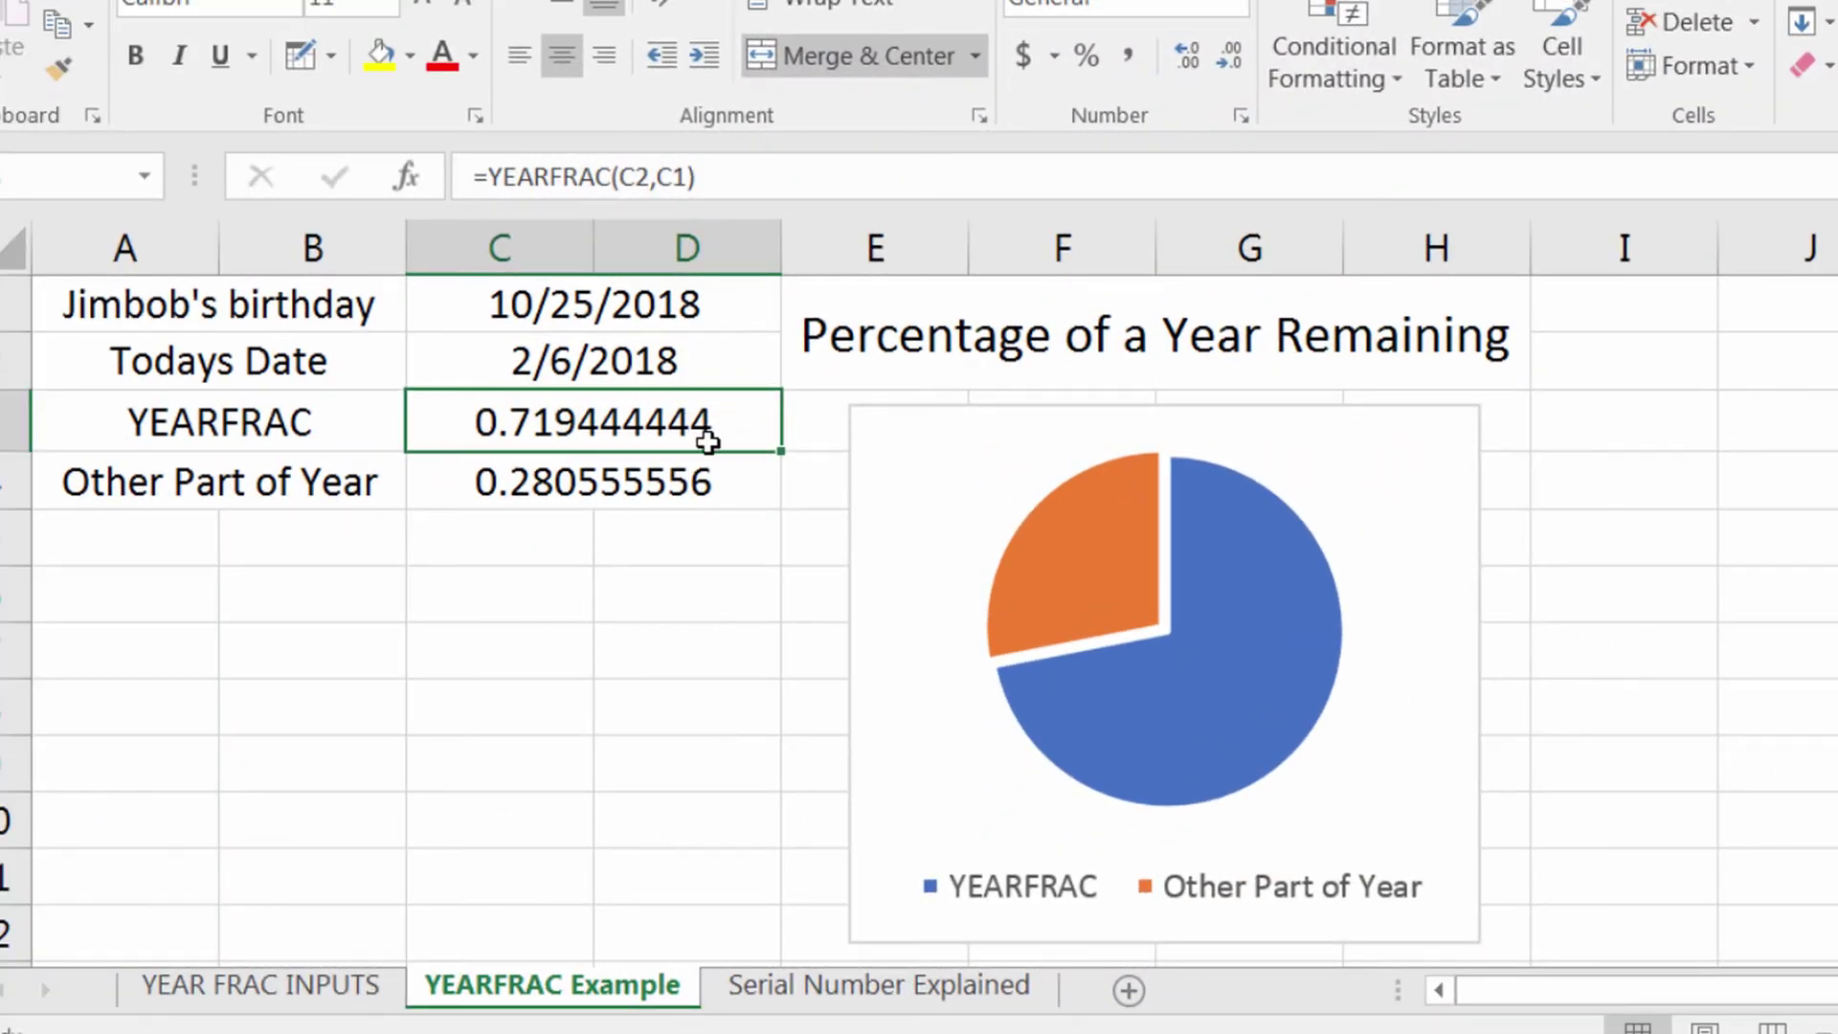
Step: Retype C3 as =YEARFRAC(C2,C1), returning 0.719444444
key(Delete)
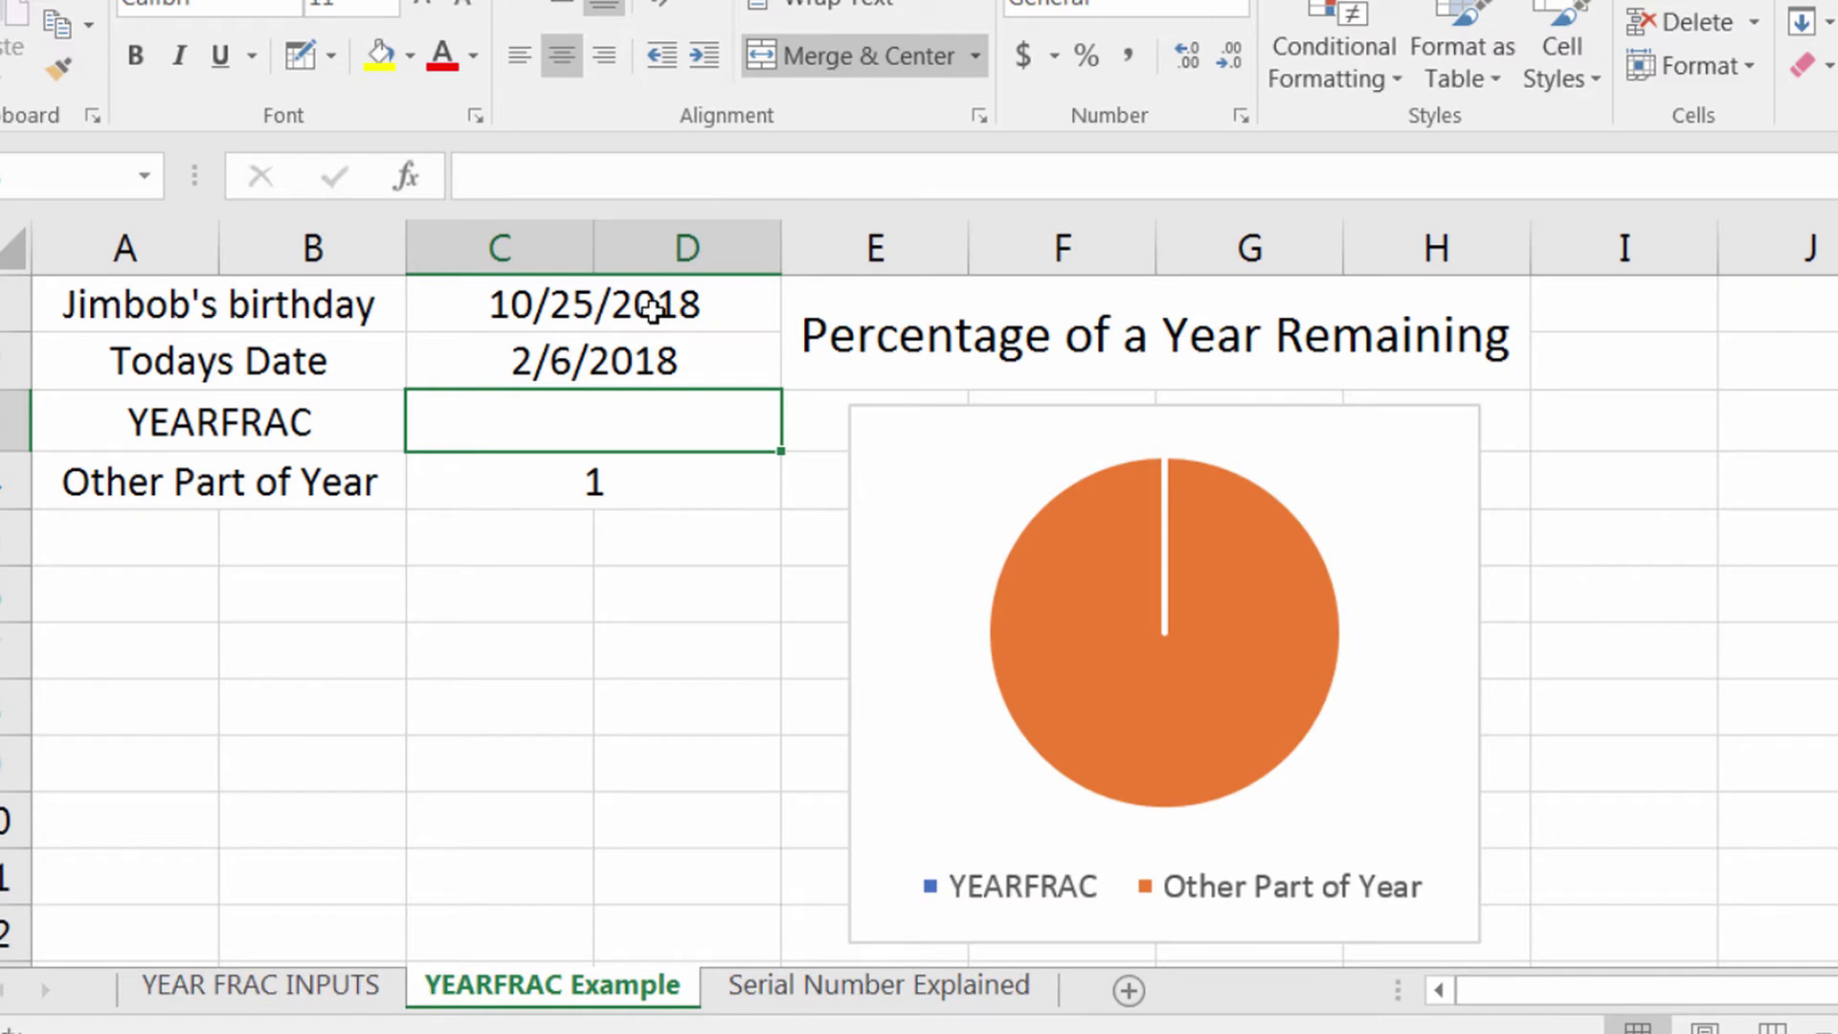
text(=year()
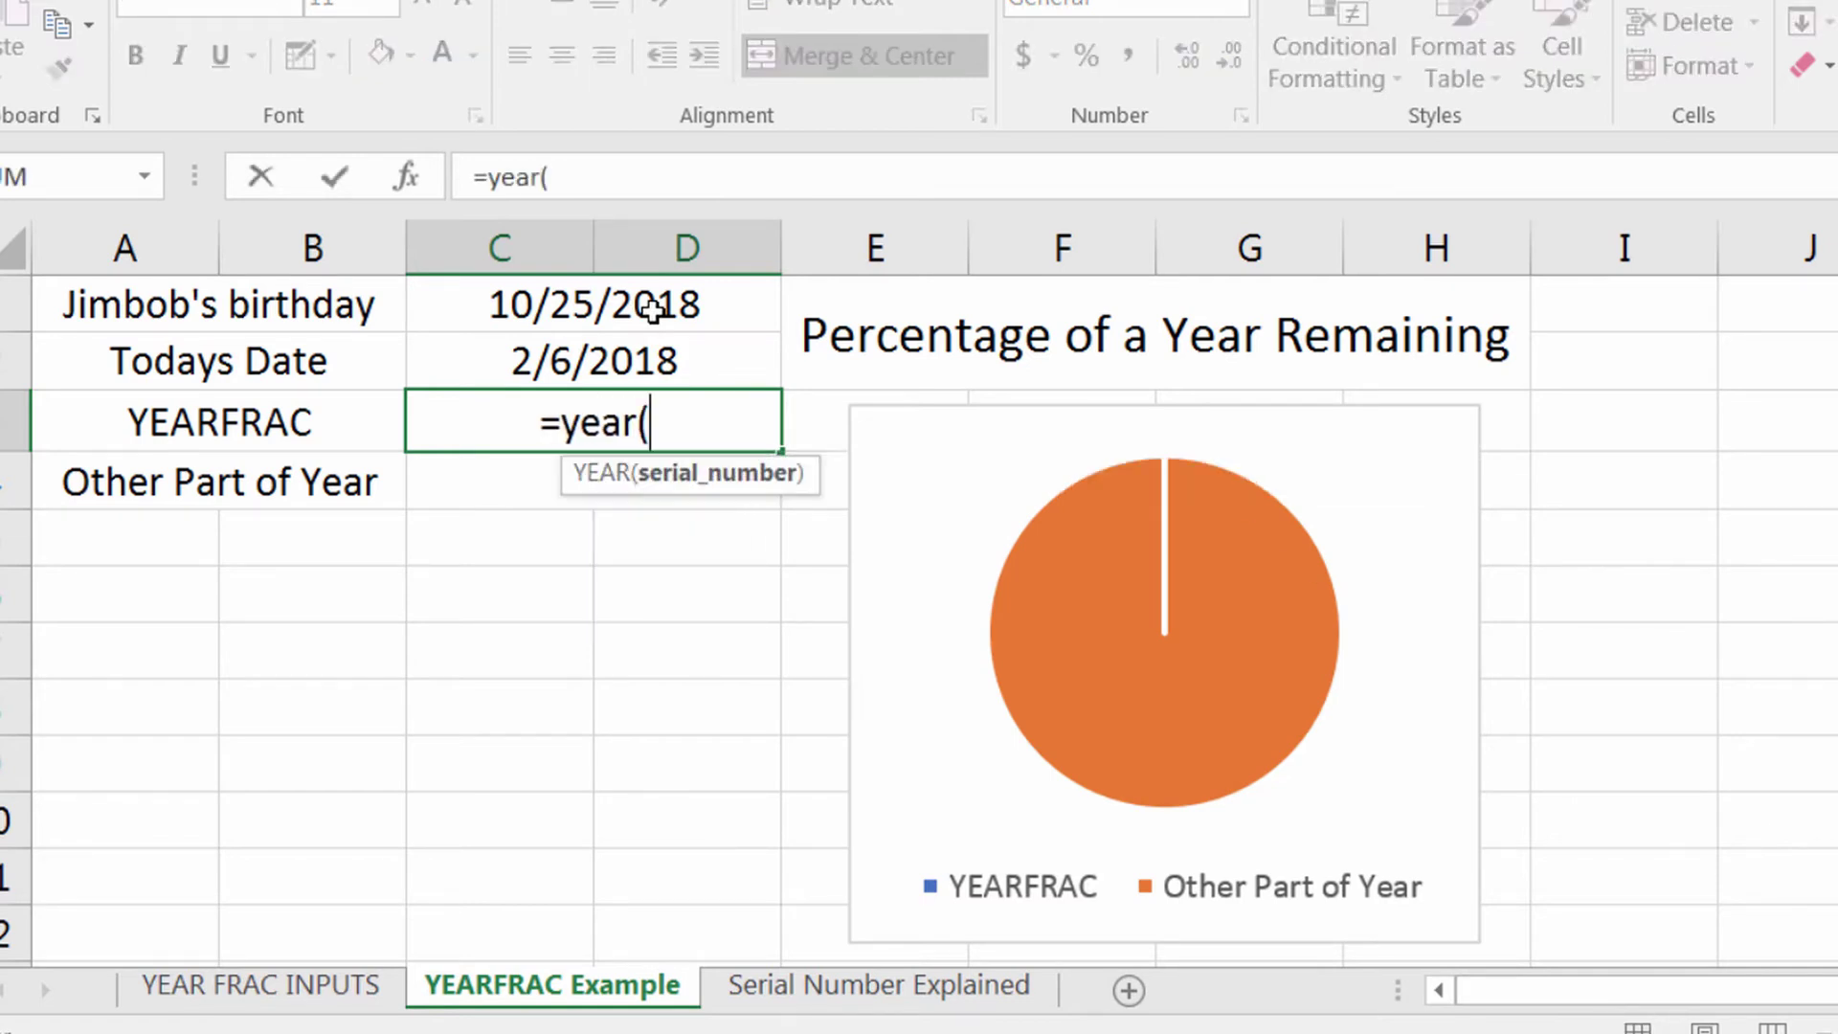
key(BackSpace)
text(frac()
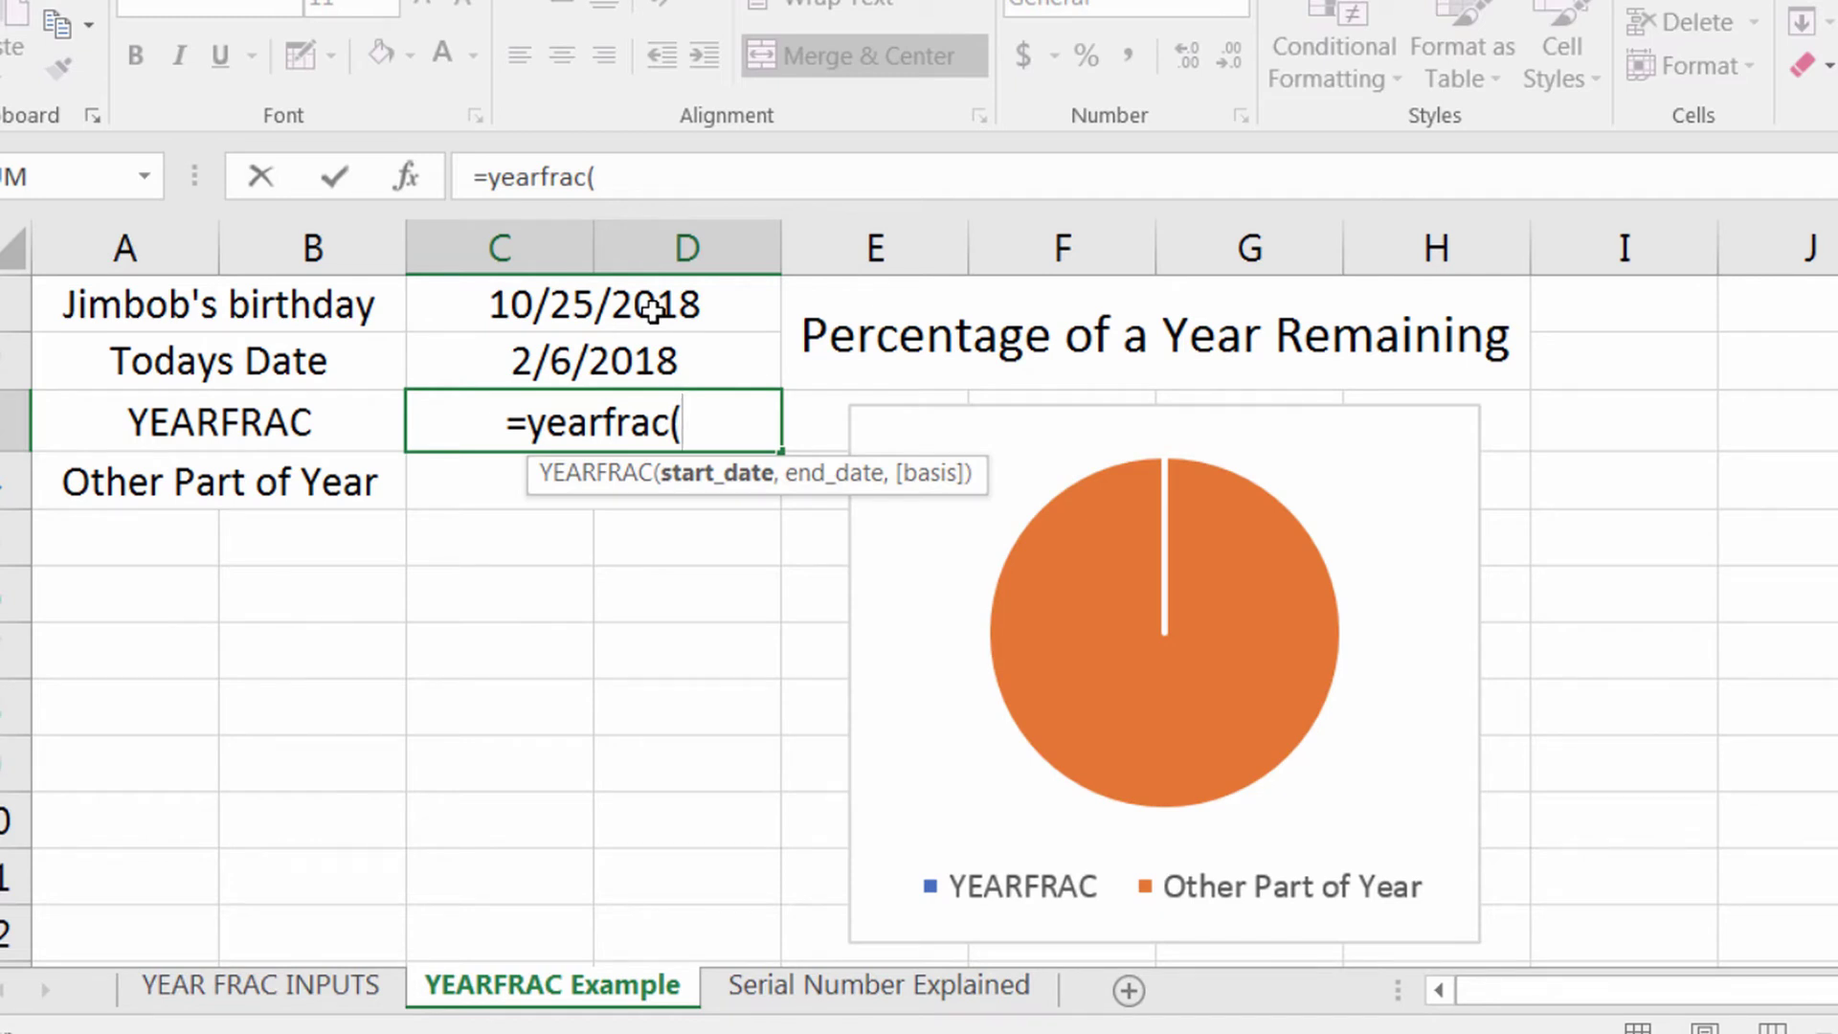
click(722, 362)
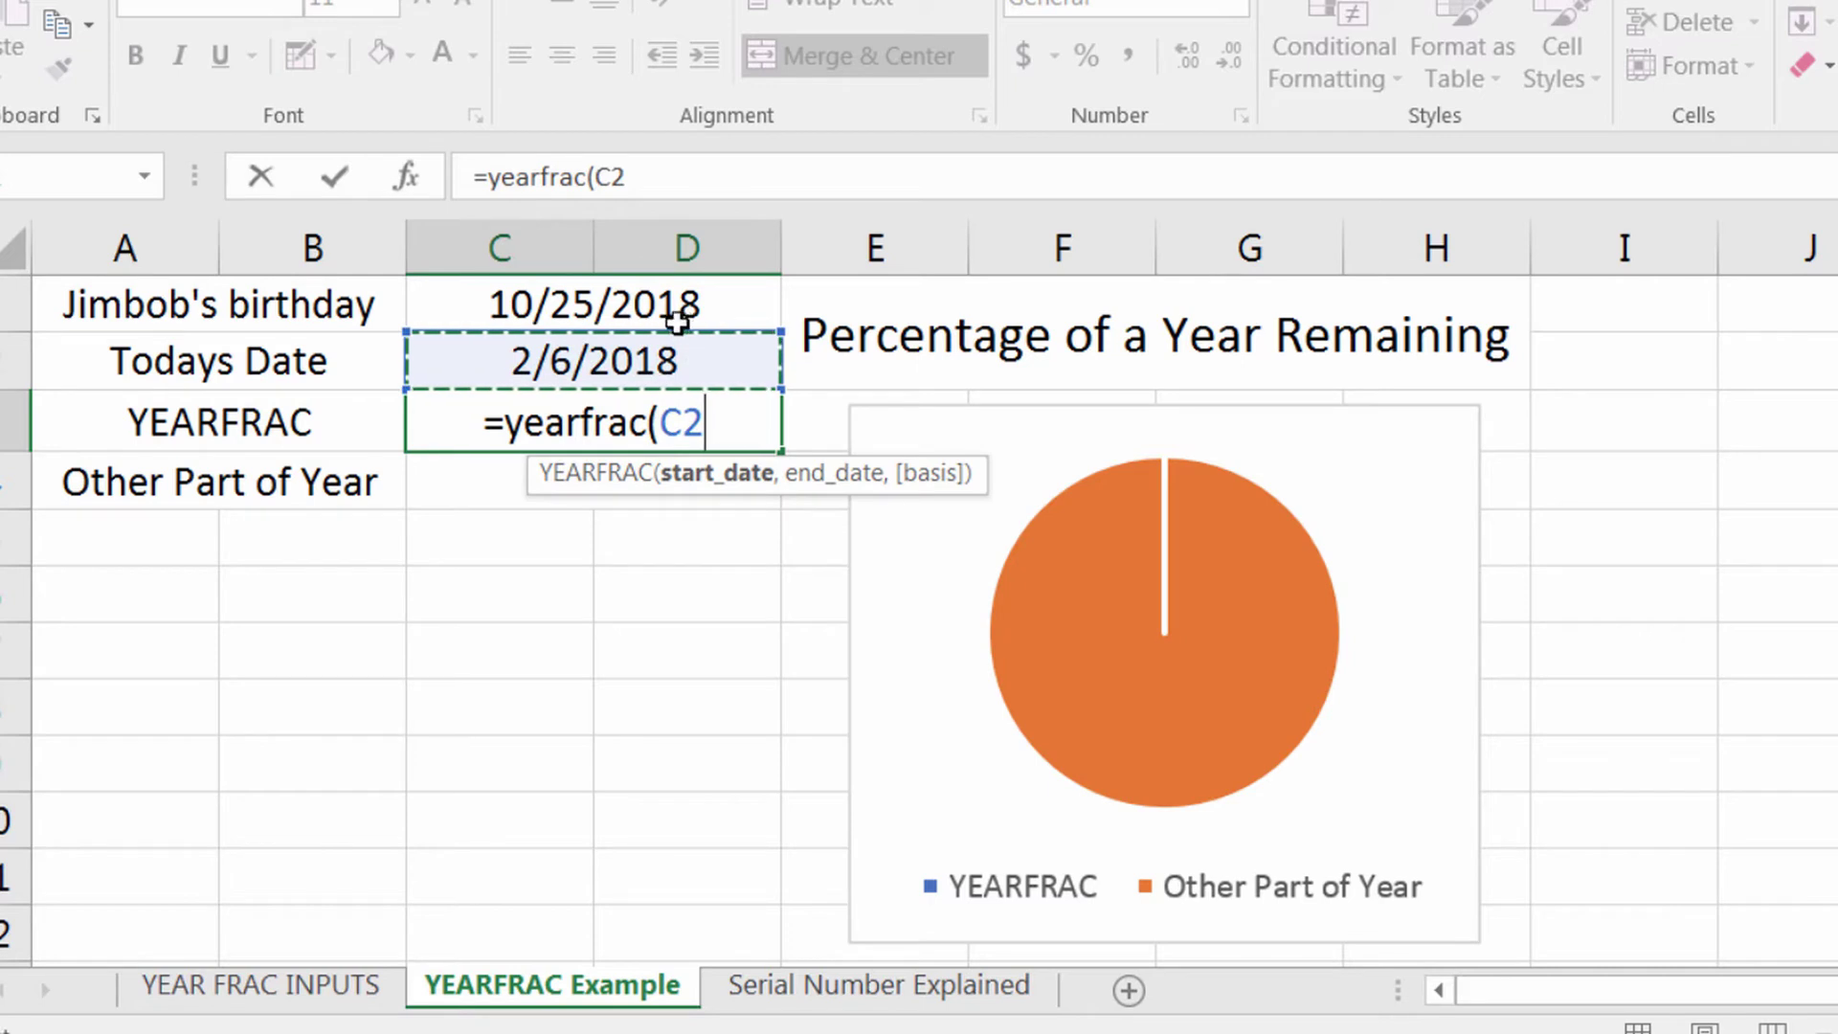
text(,)
click(704, 308)
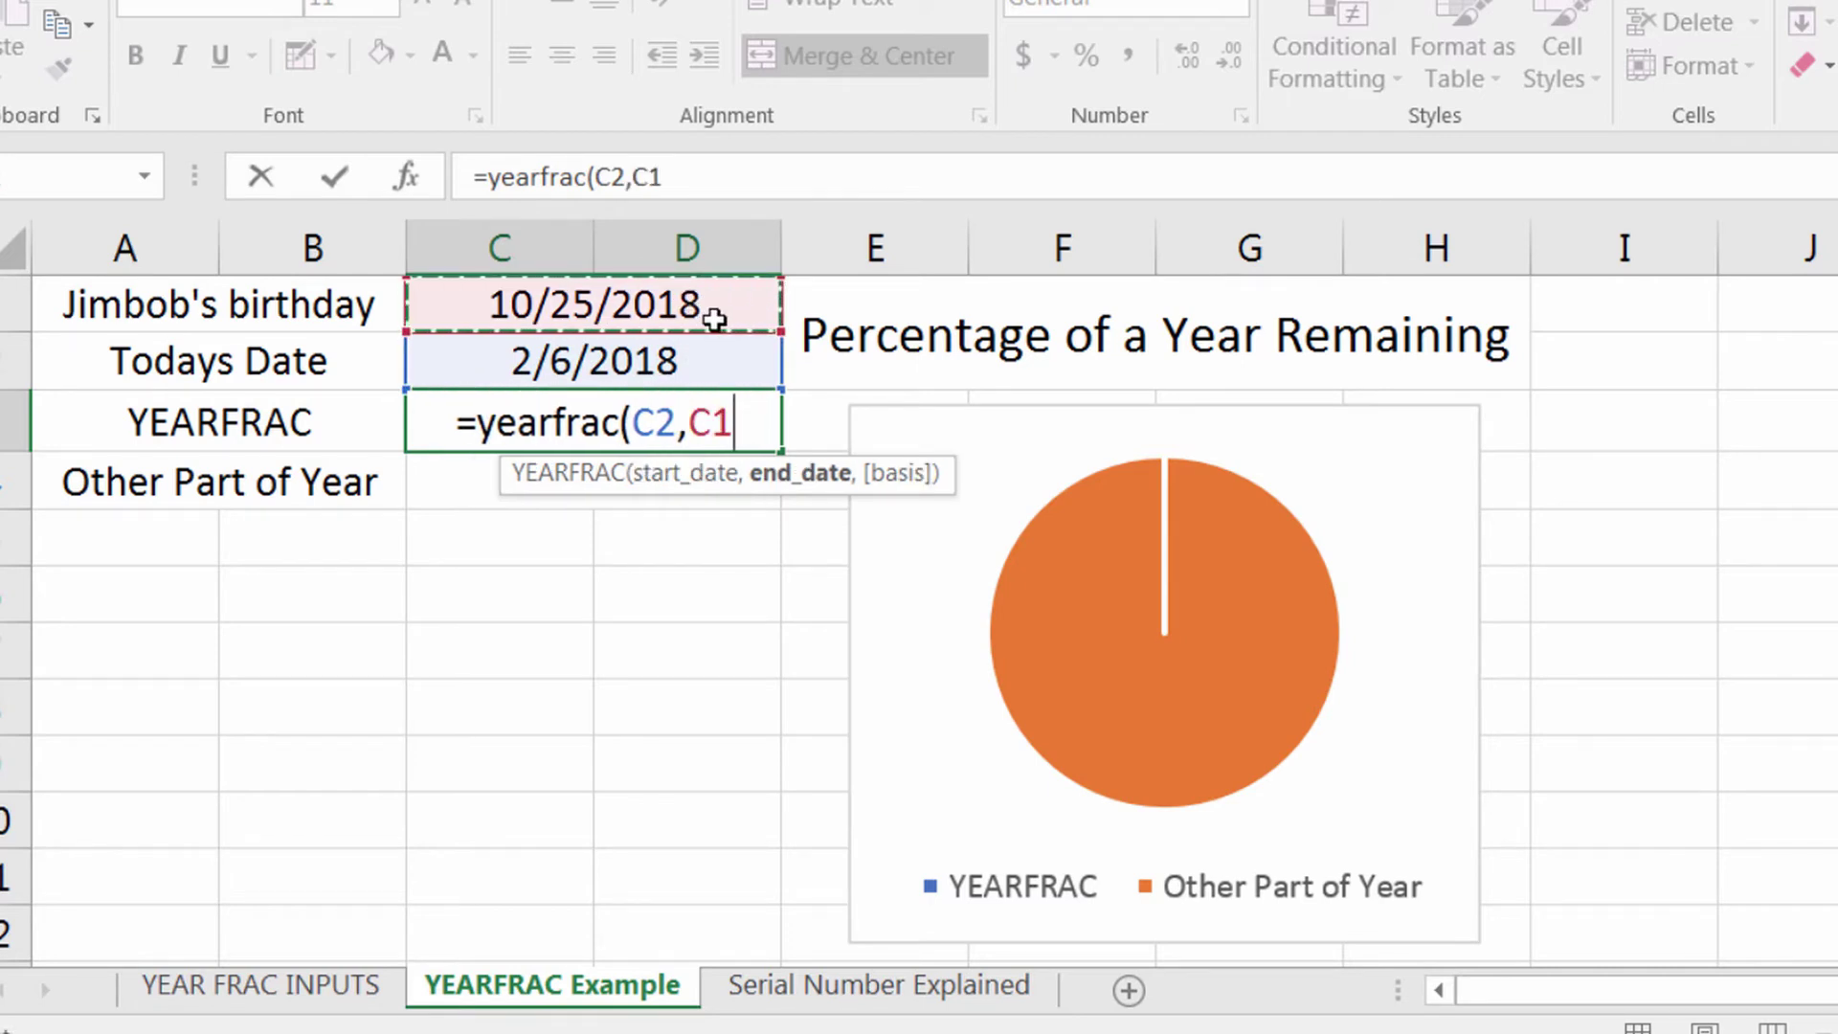
text())
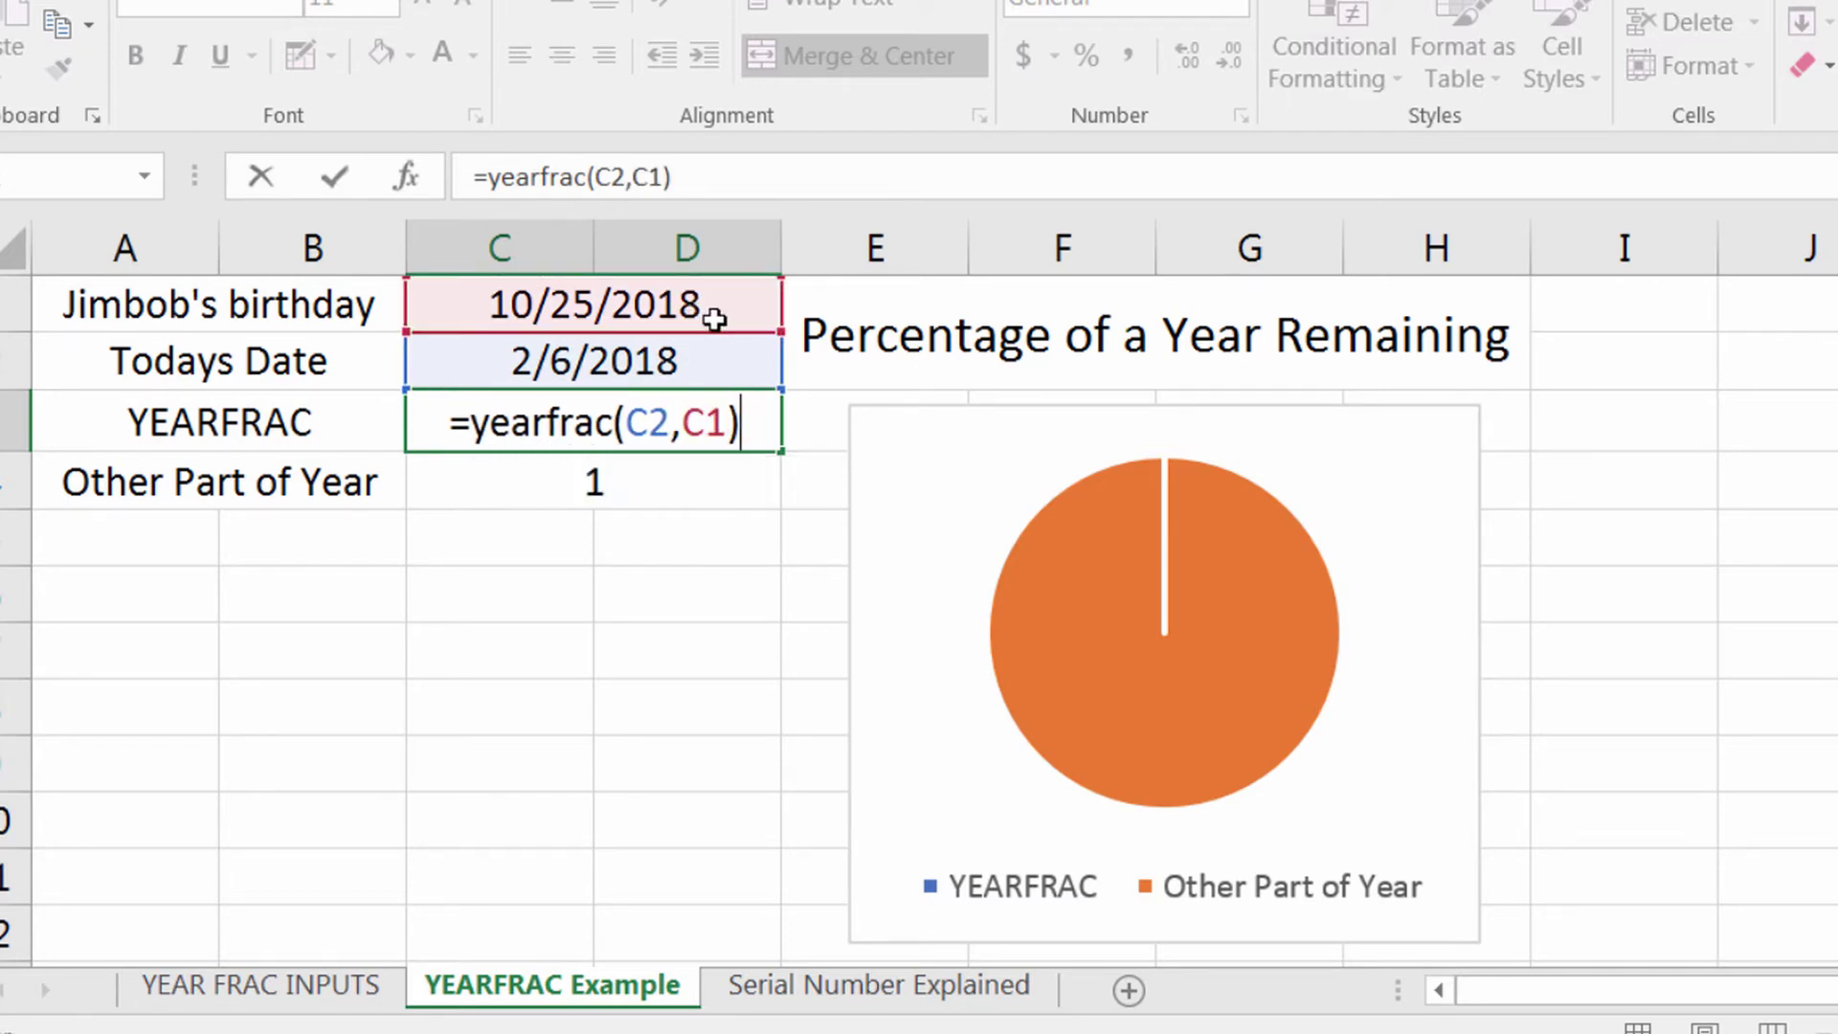
key(Return)
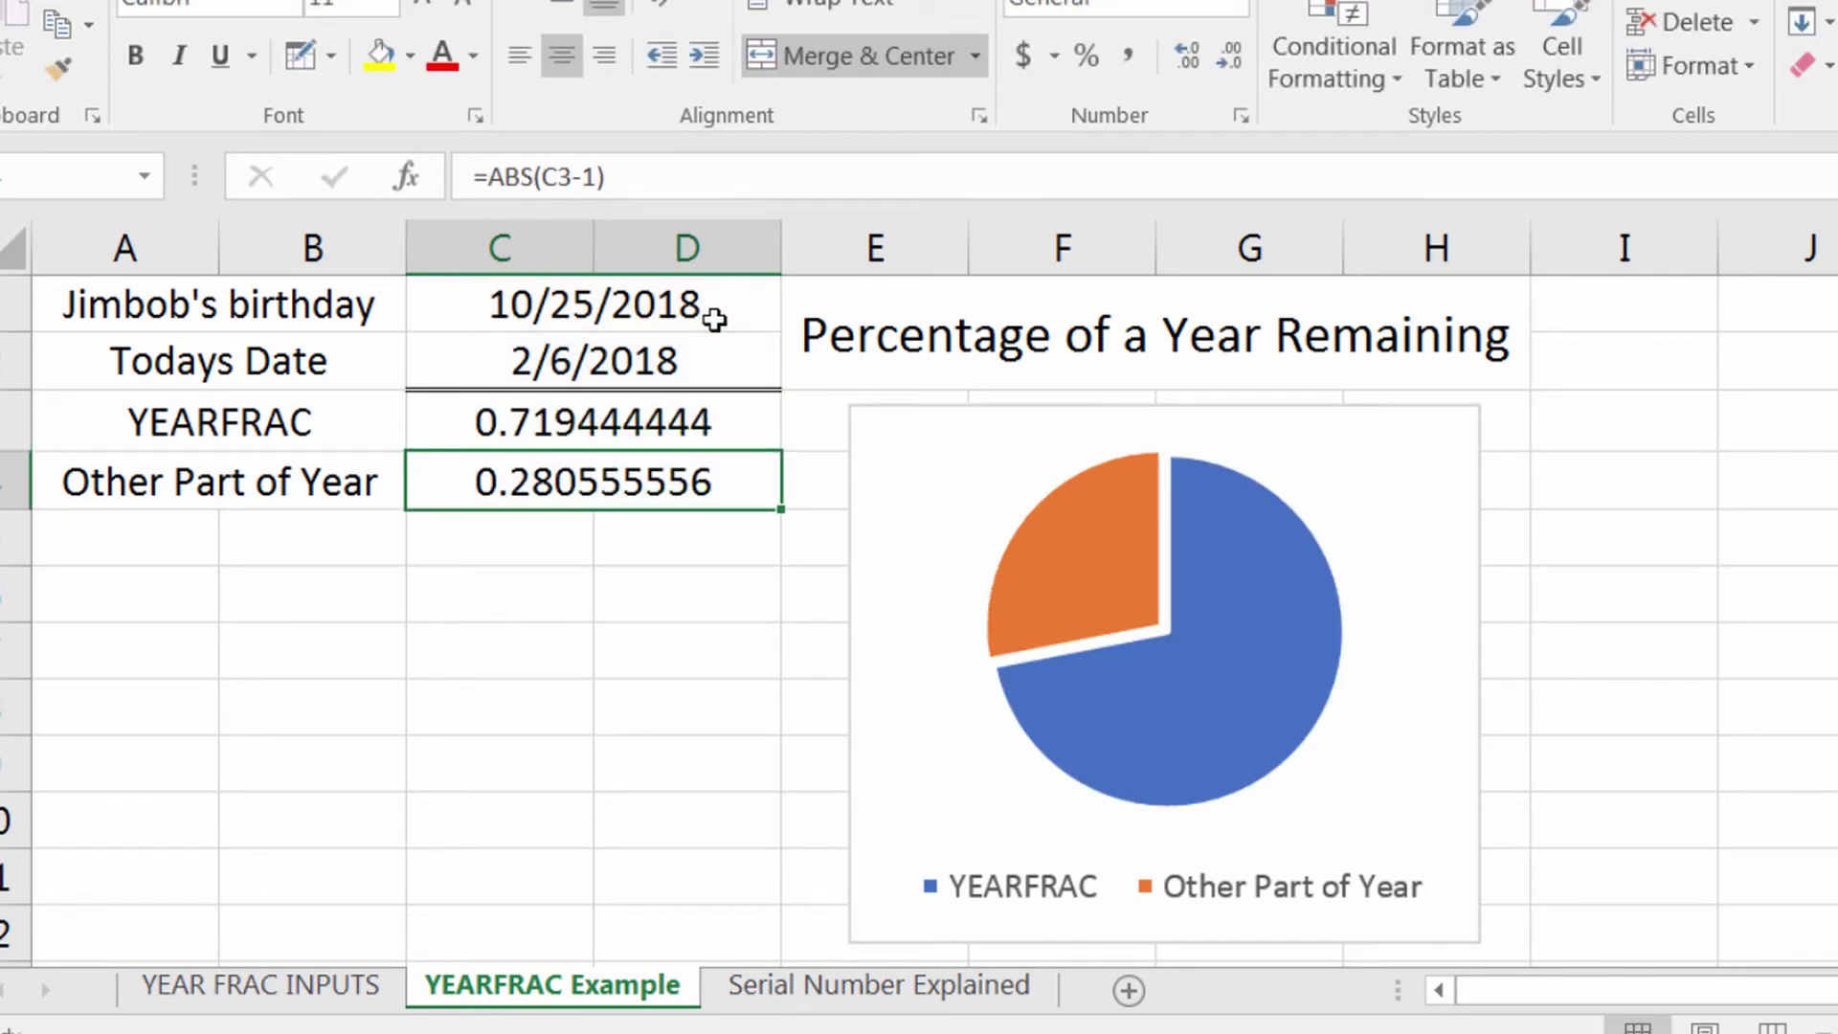
Step: Rebuild C4 as =ABS(C3-1), giving 0.280555556, and select the pie chart
key(Delete)
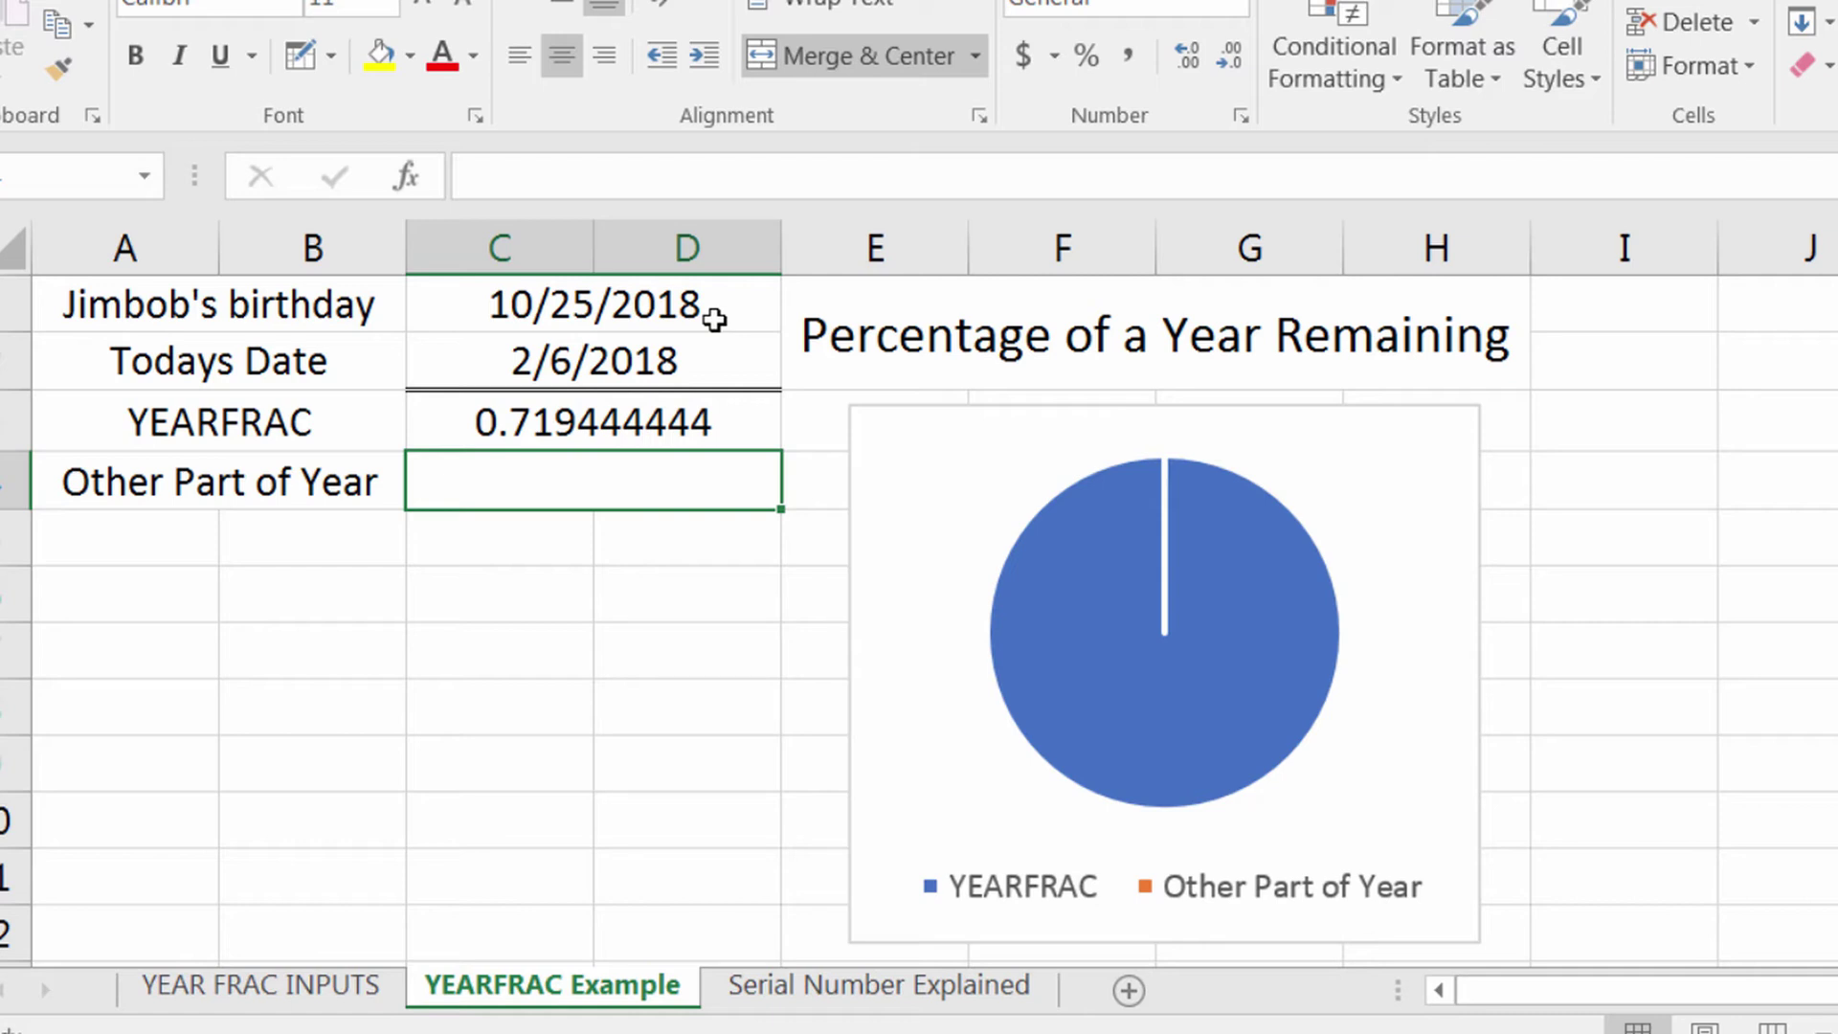
text(=abs()
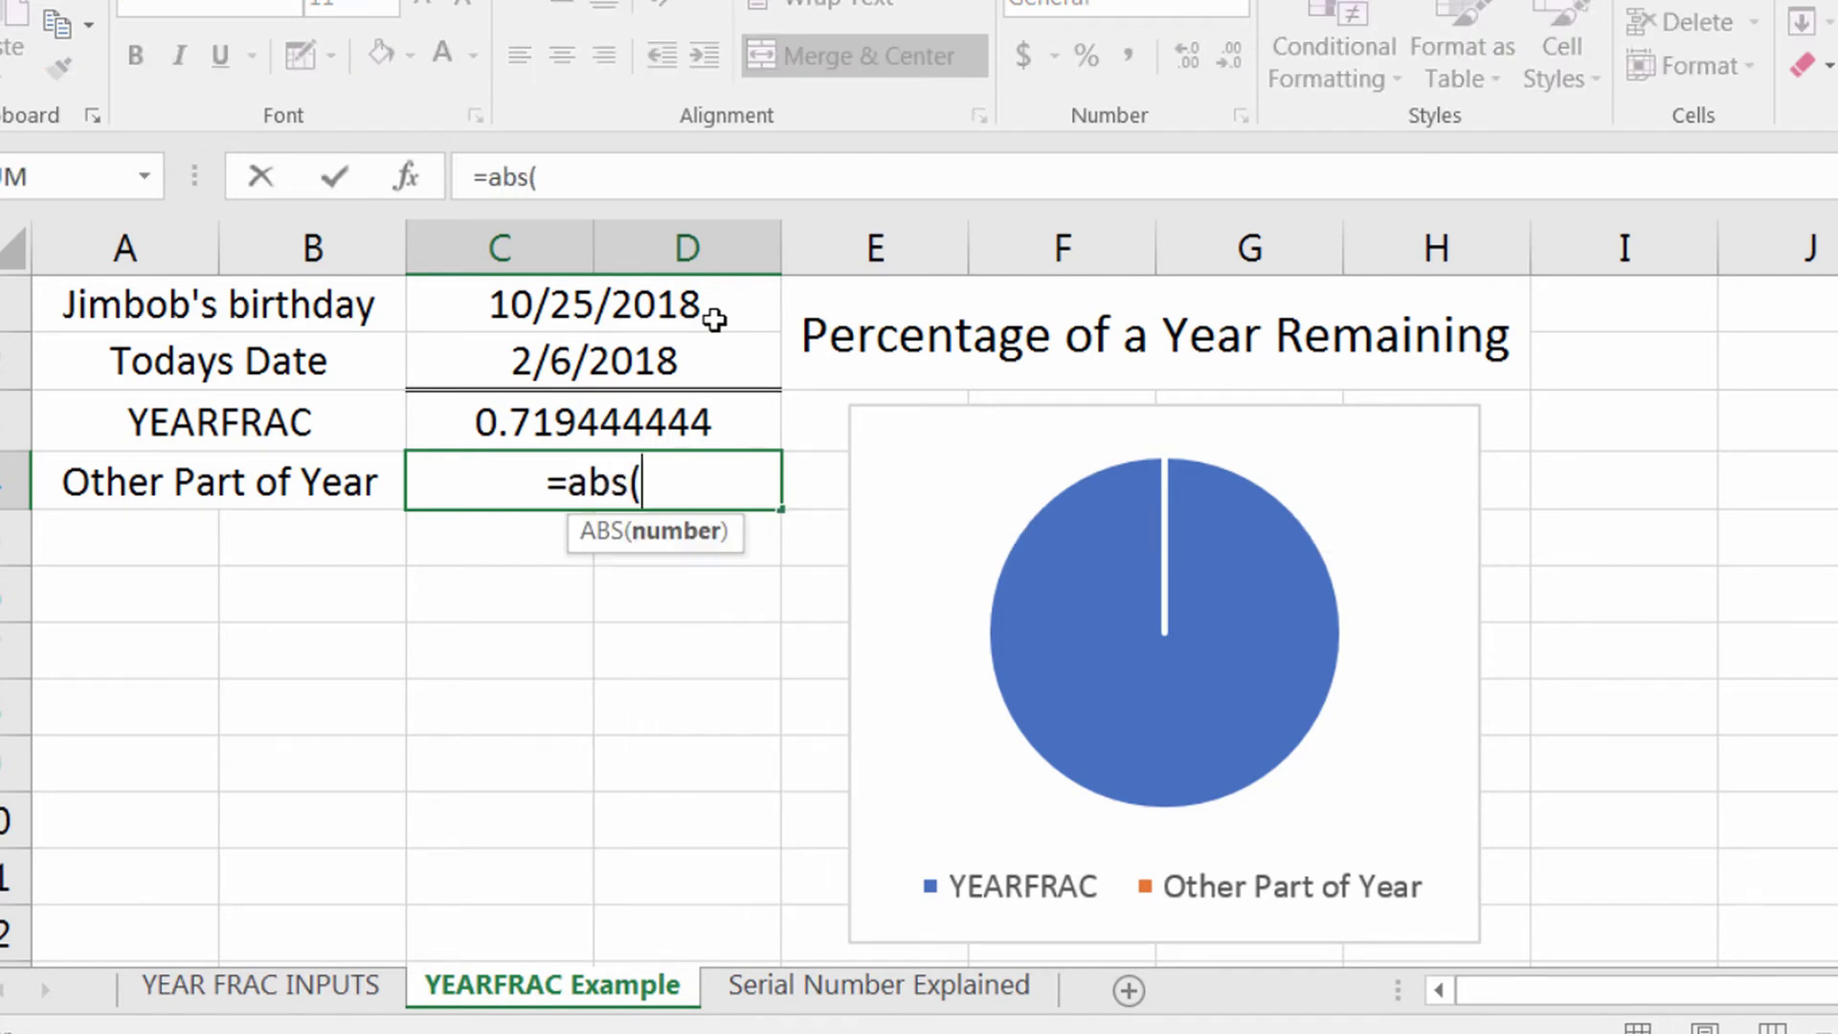
key(Up)
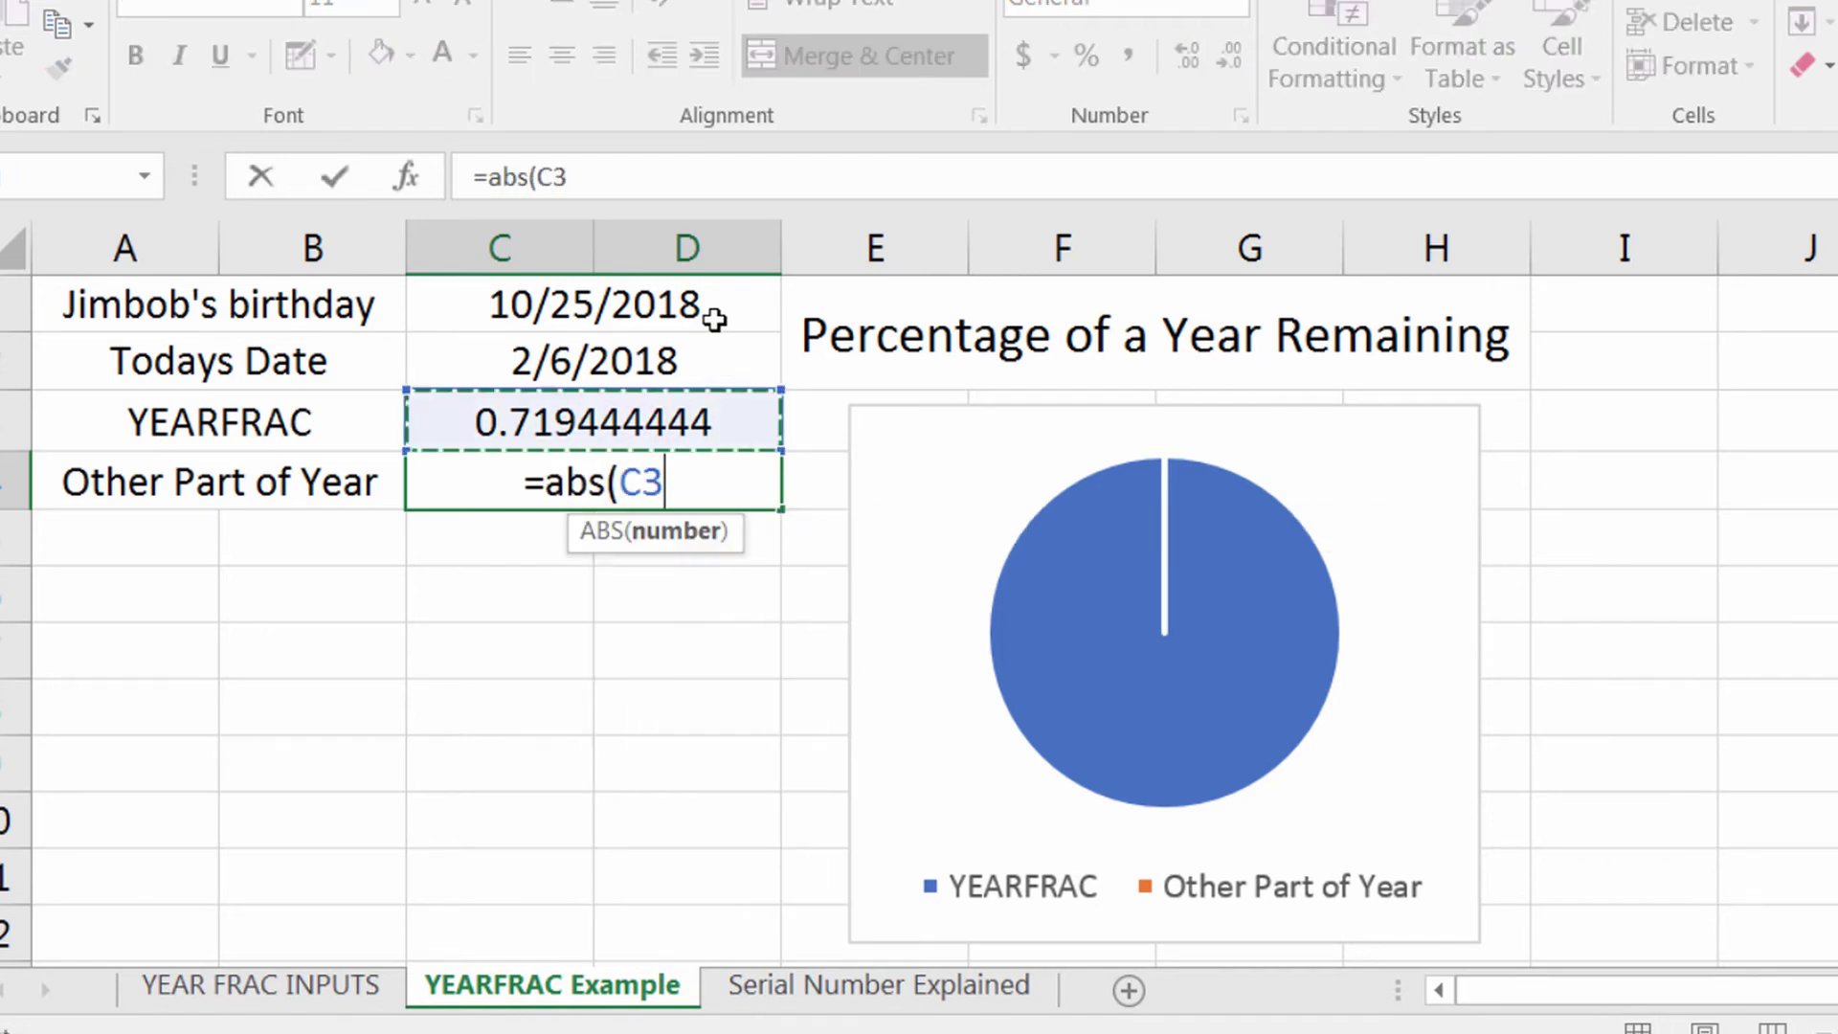
text(-1))
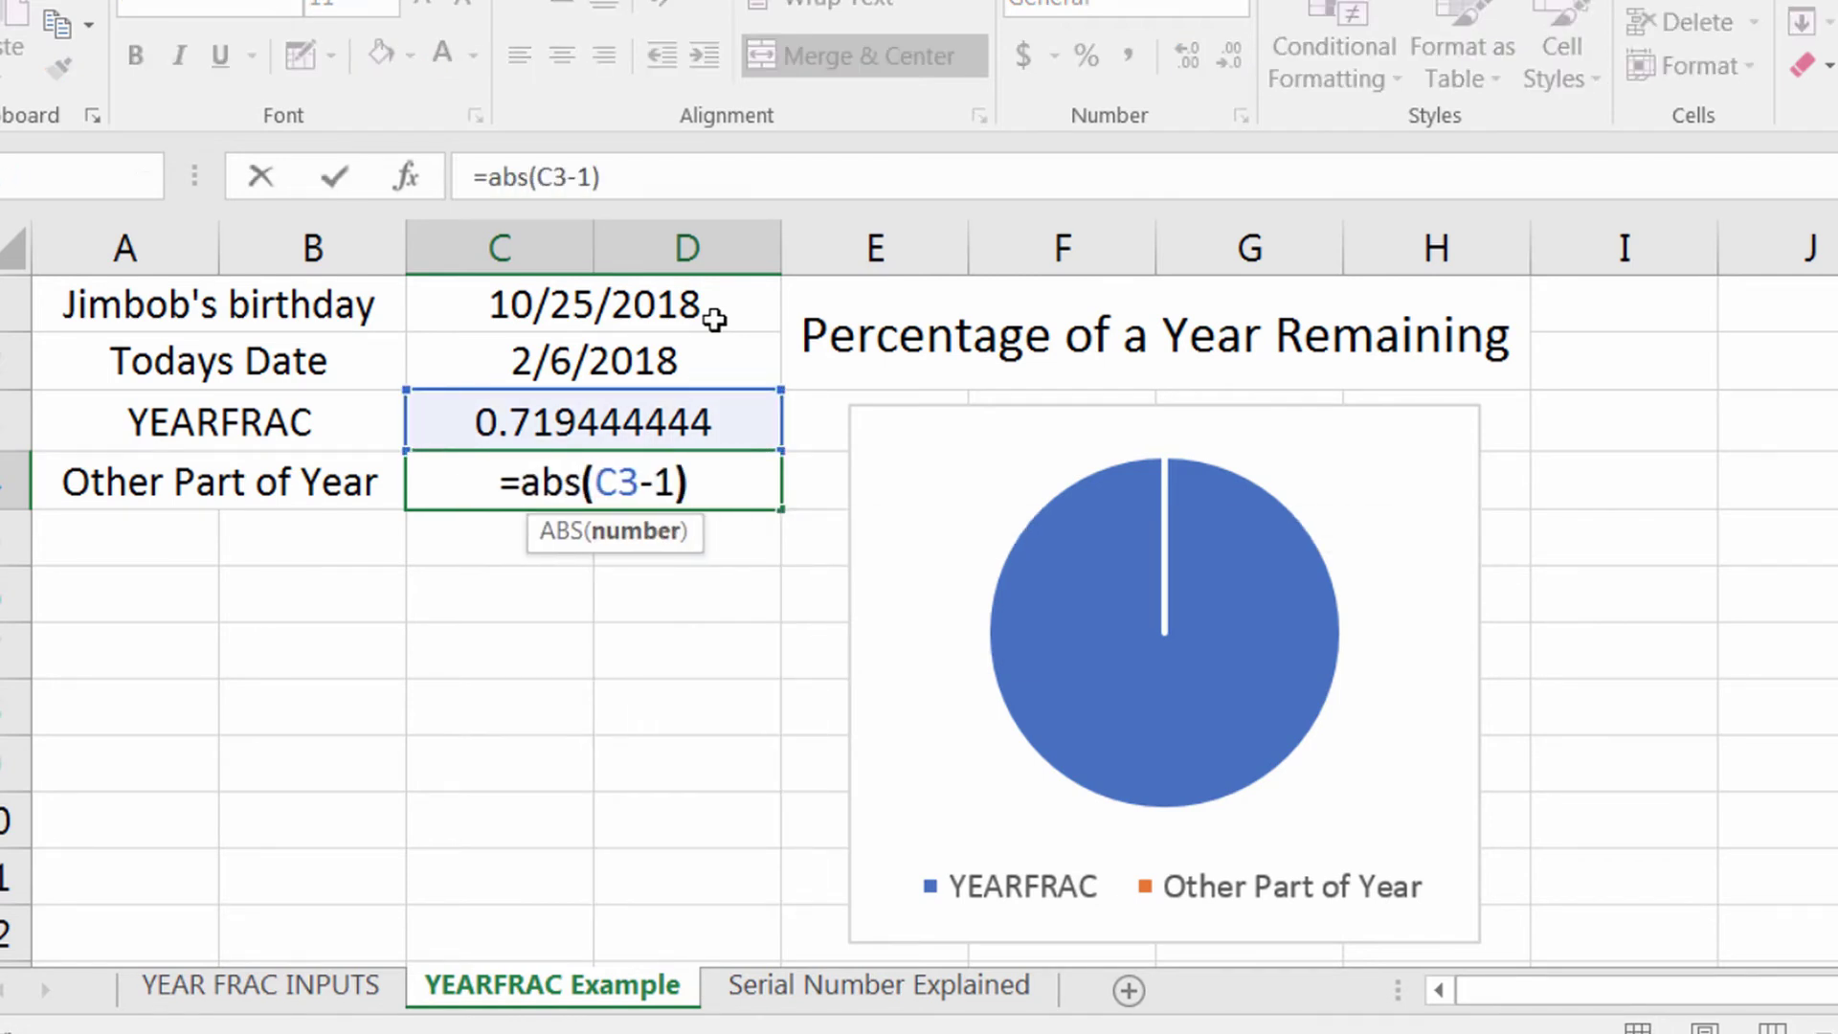
key(Return)
click(991, 498)
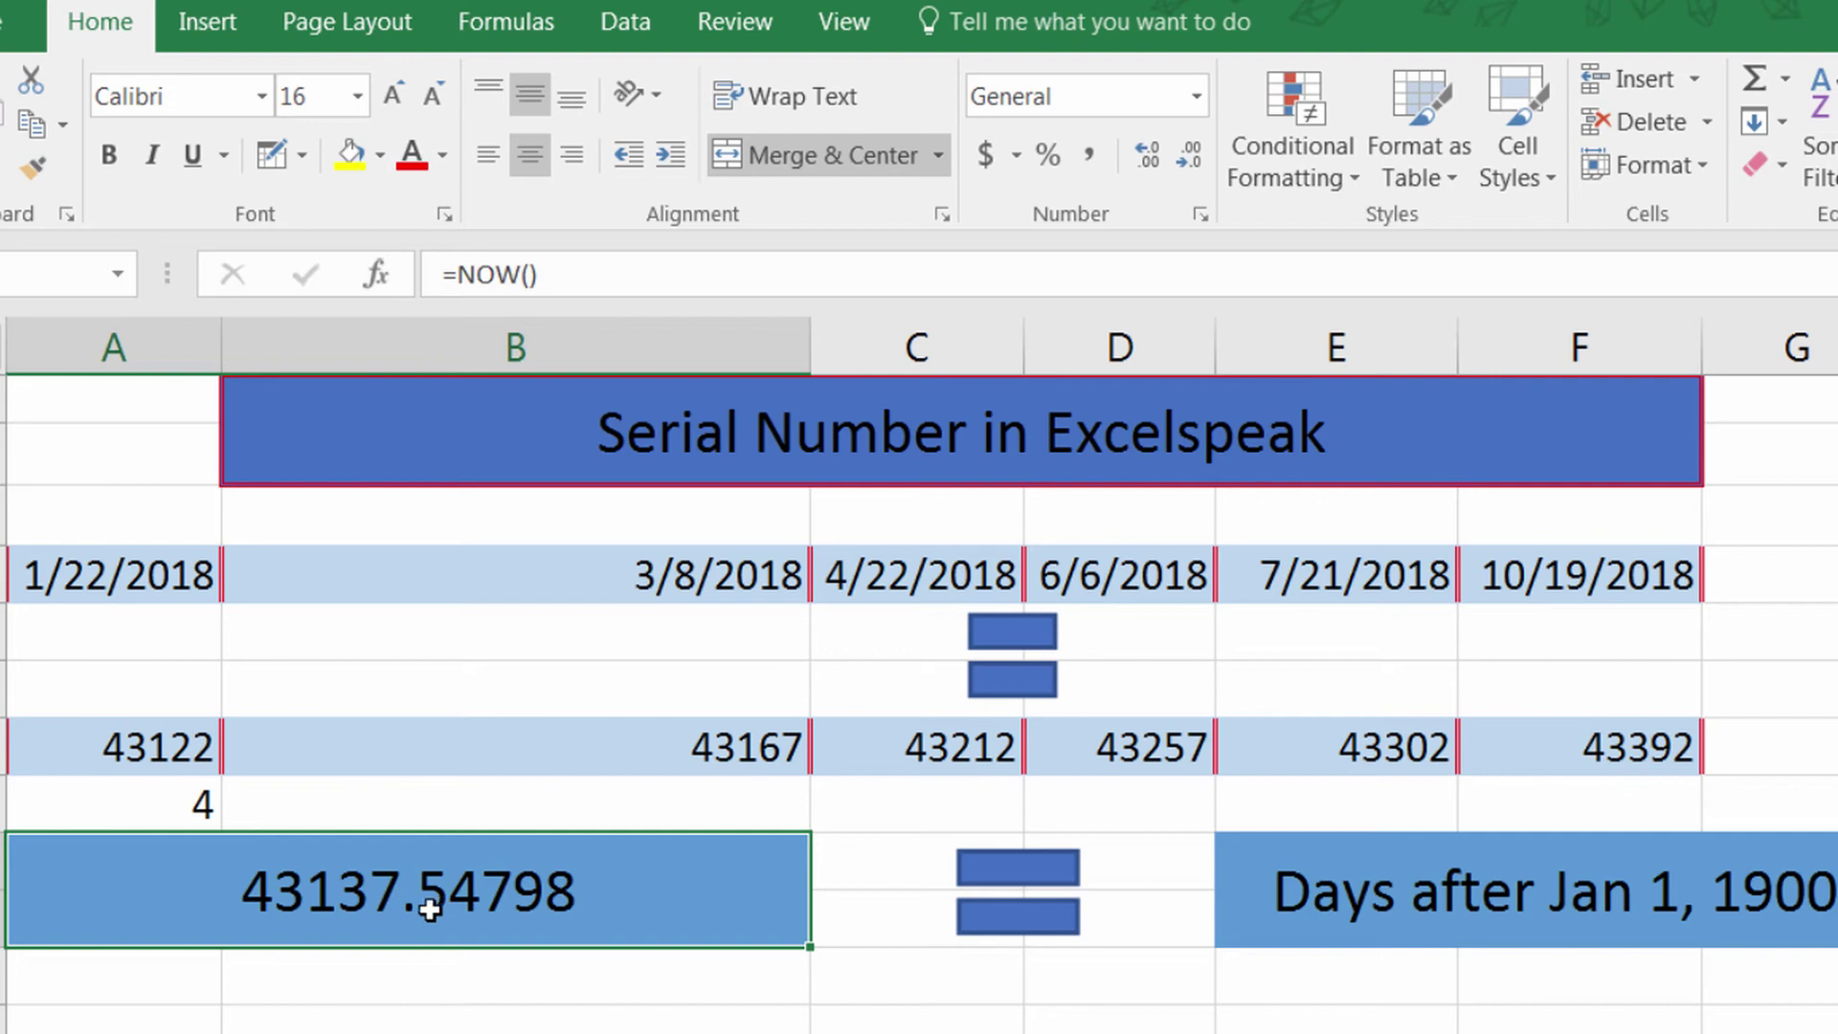
Step: Enter 1 below the serial number cell and re-enter the =NOW() formula
click(405, 975)
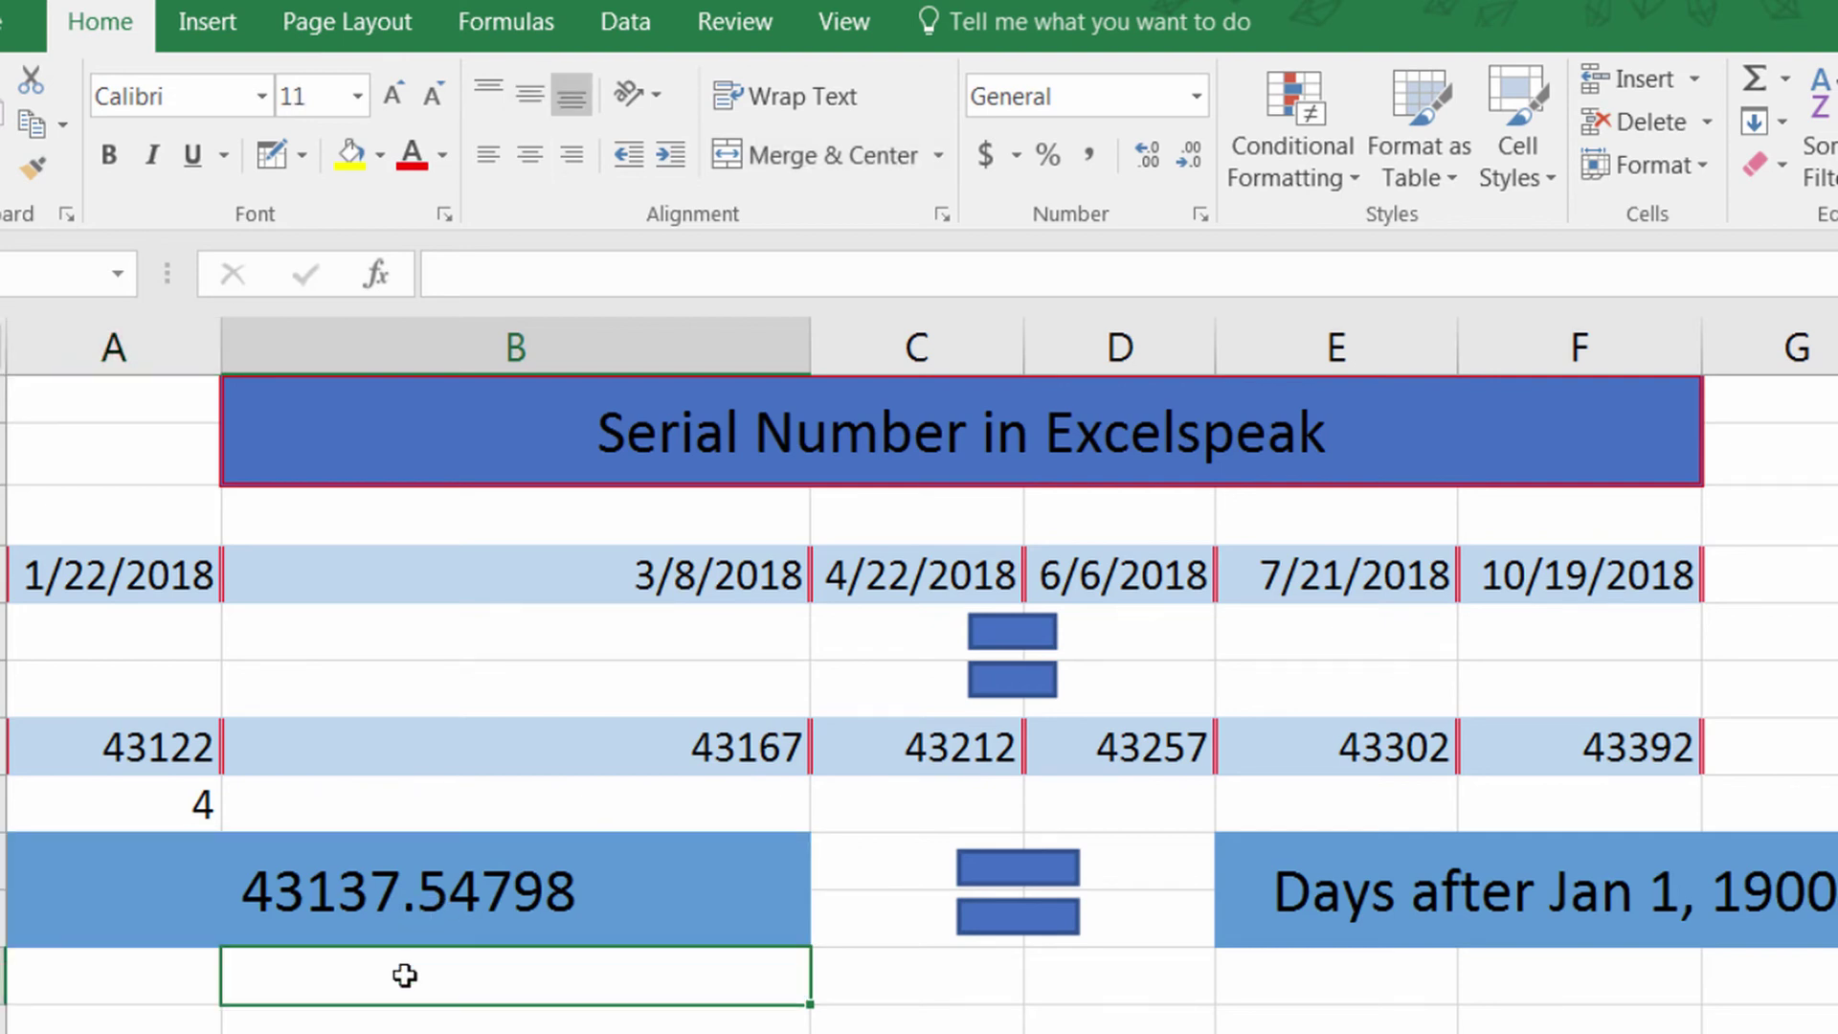
text(1)
key(Return)
key(Up)
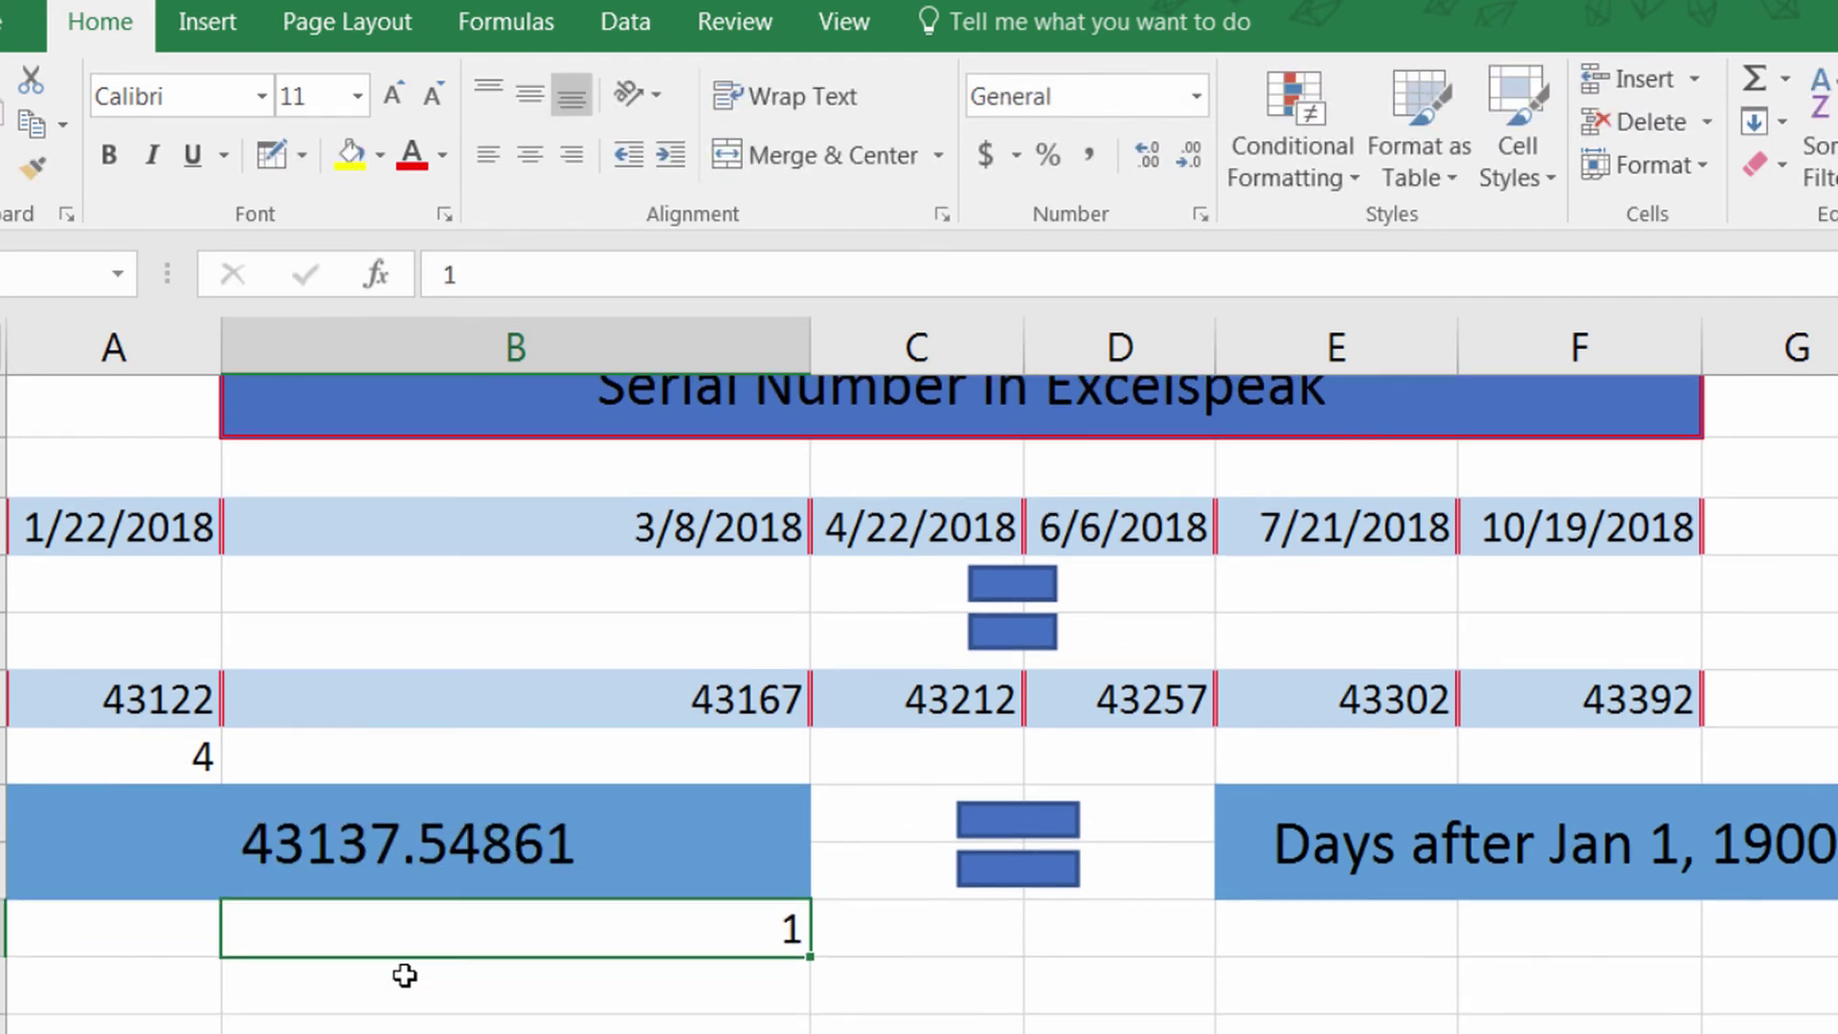
click(446, 857)
double_click(446, 857)
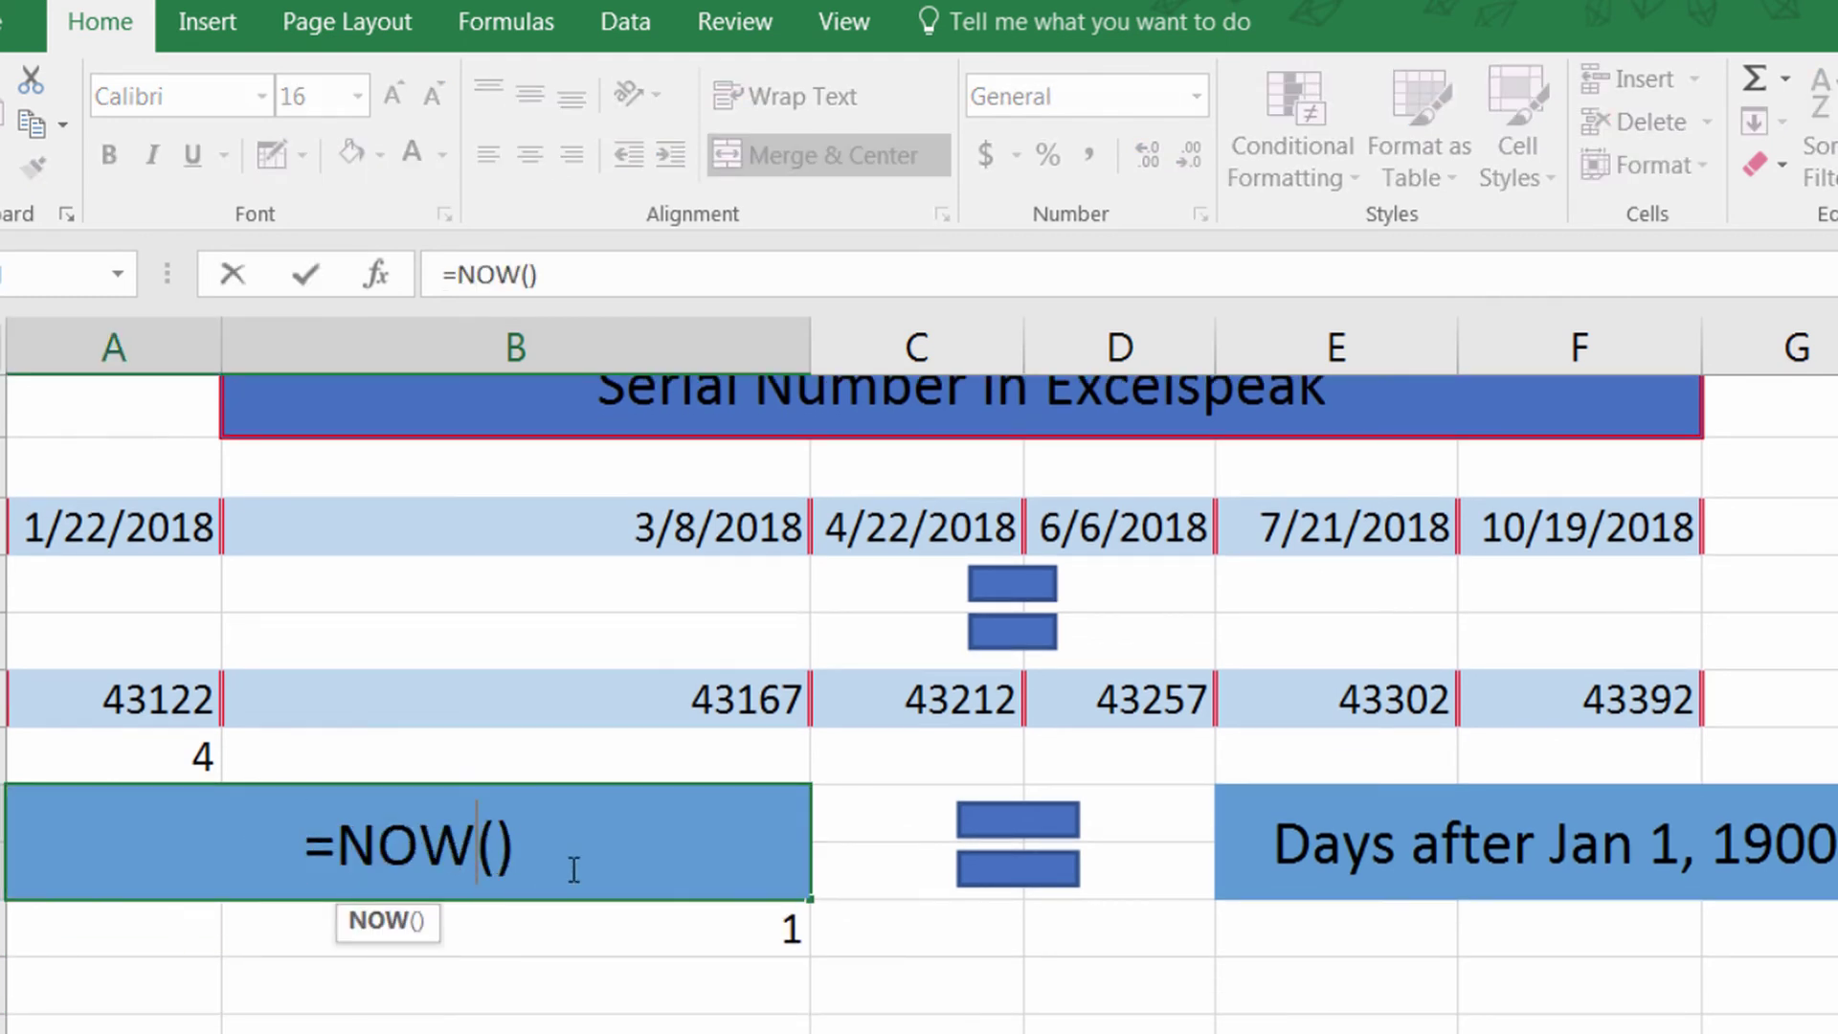
key(Return)
key(Up)
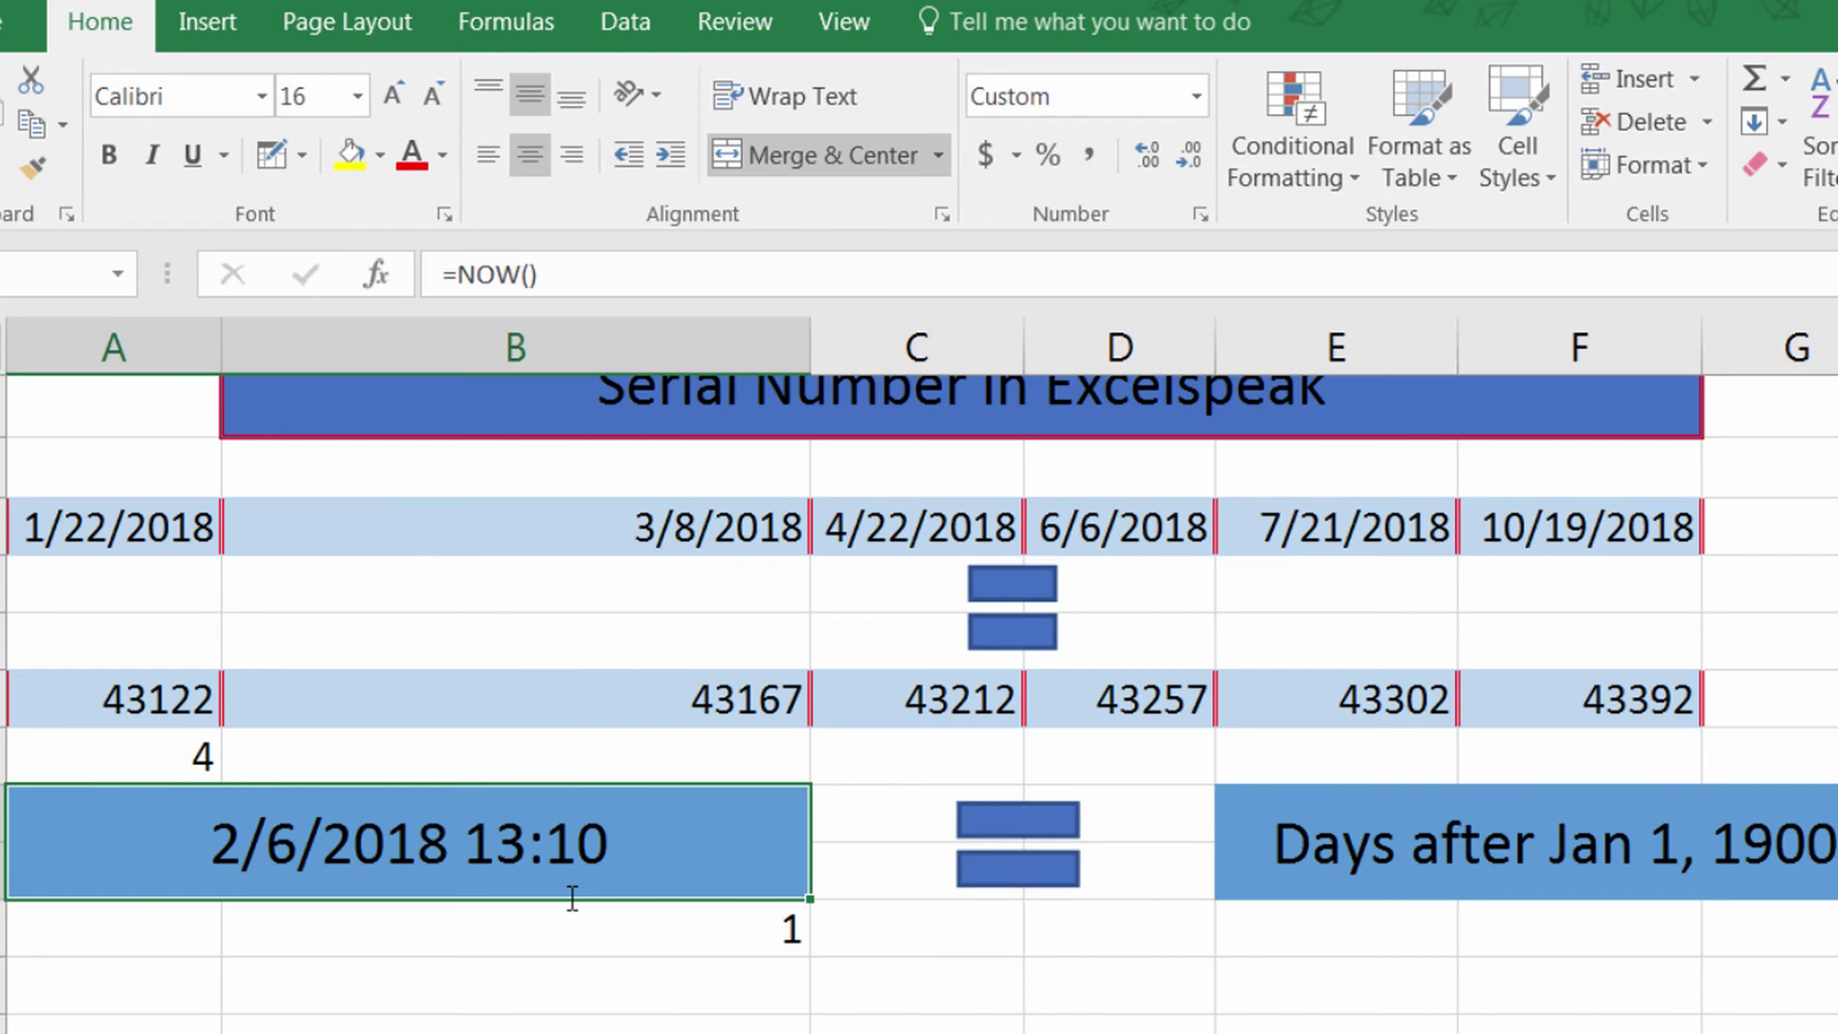
Step: Format the NOW() cell as General, then as Short Date showing 2/6/2018
click(1196, 96)
click(1153, 151)
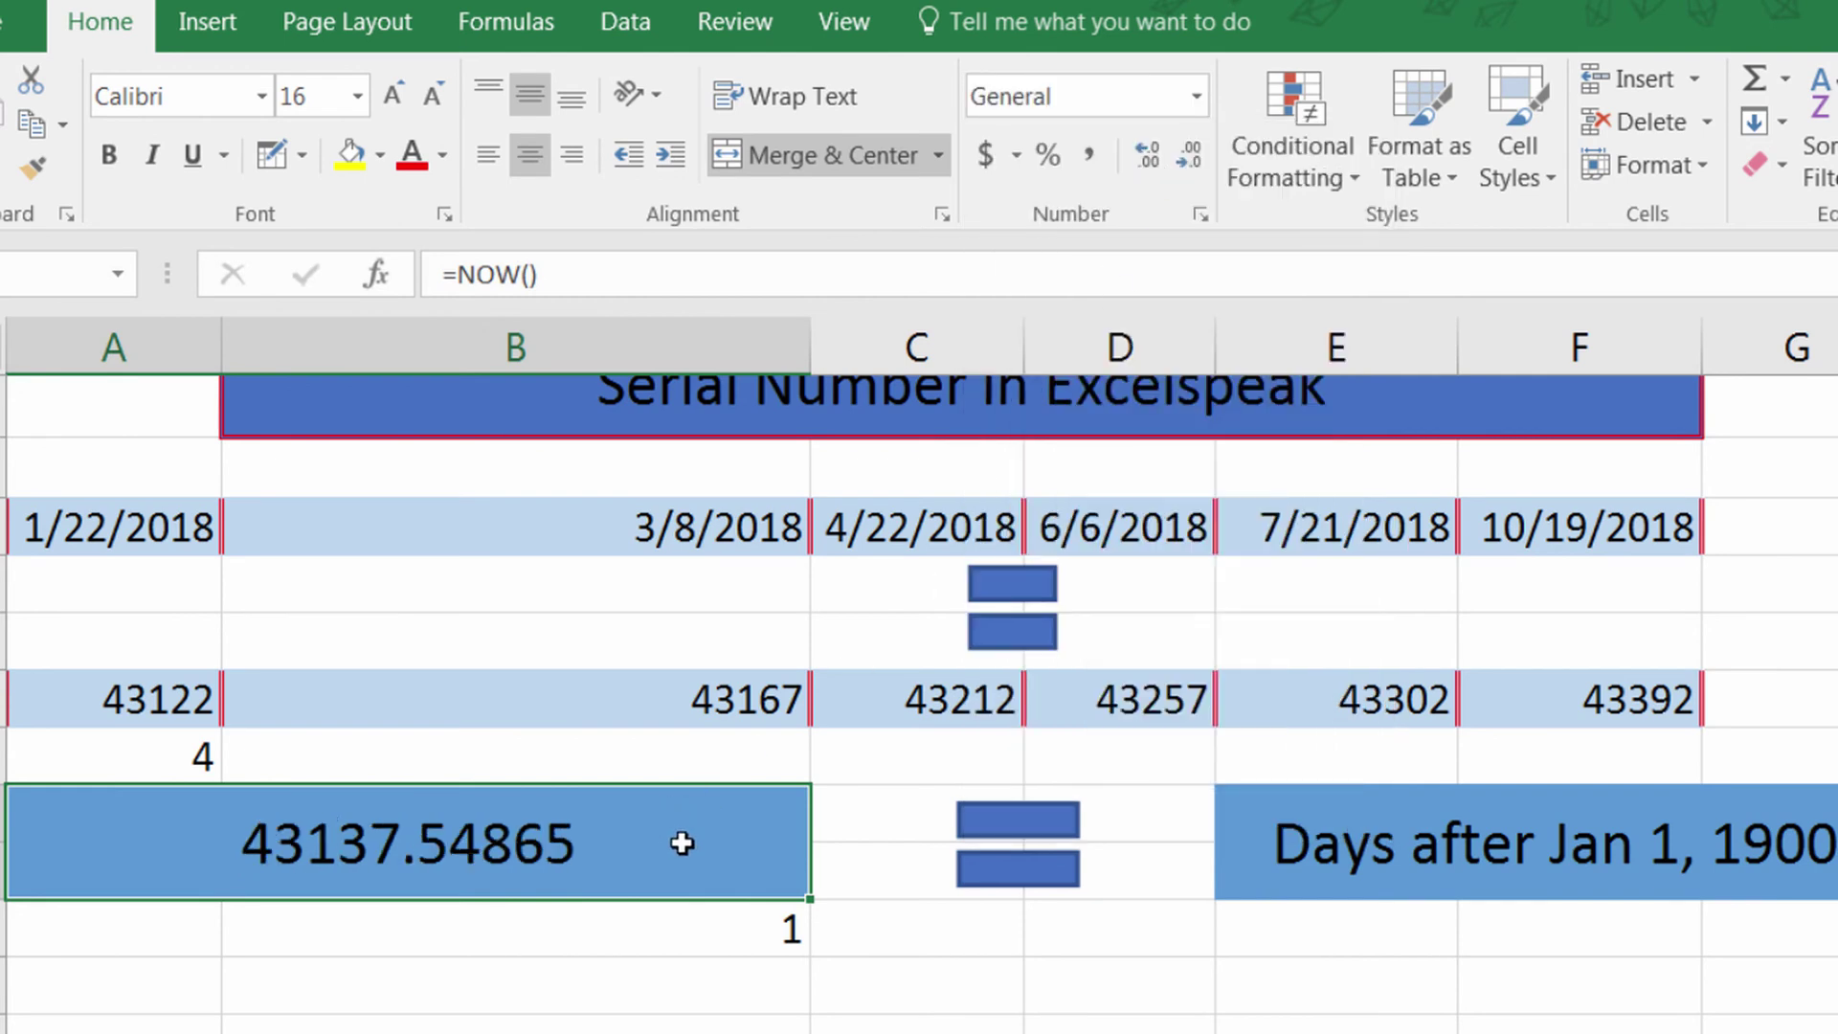
click(1196, 96)
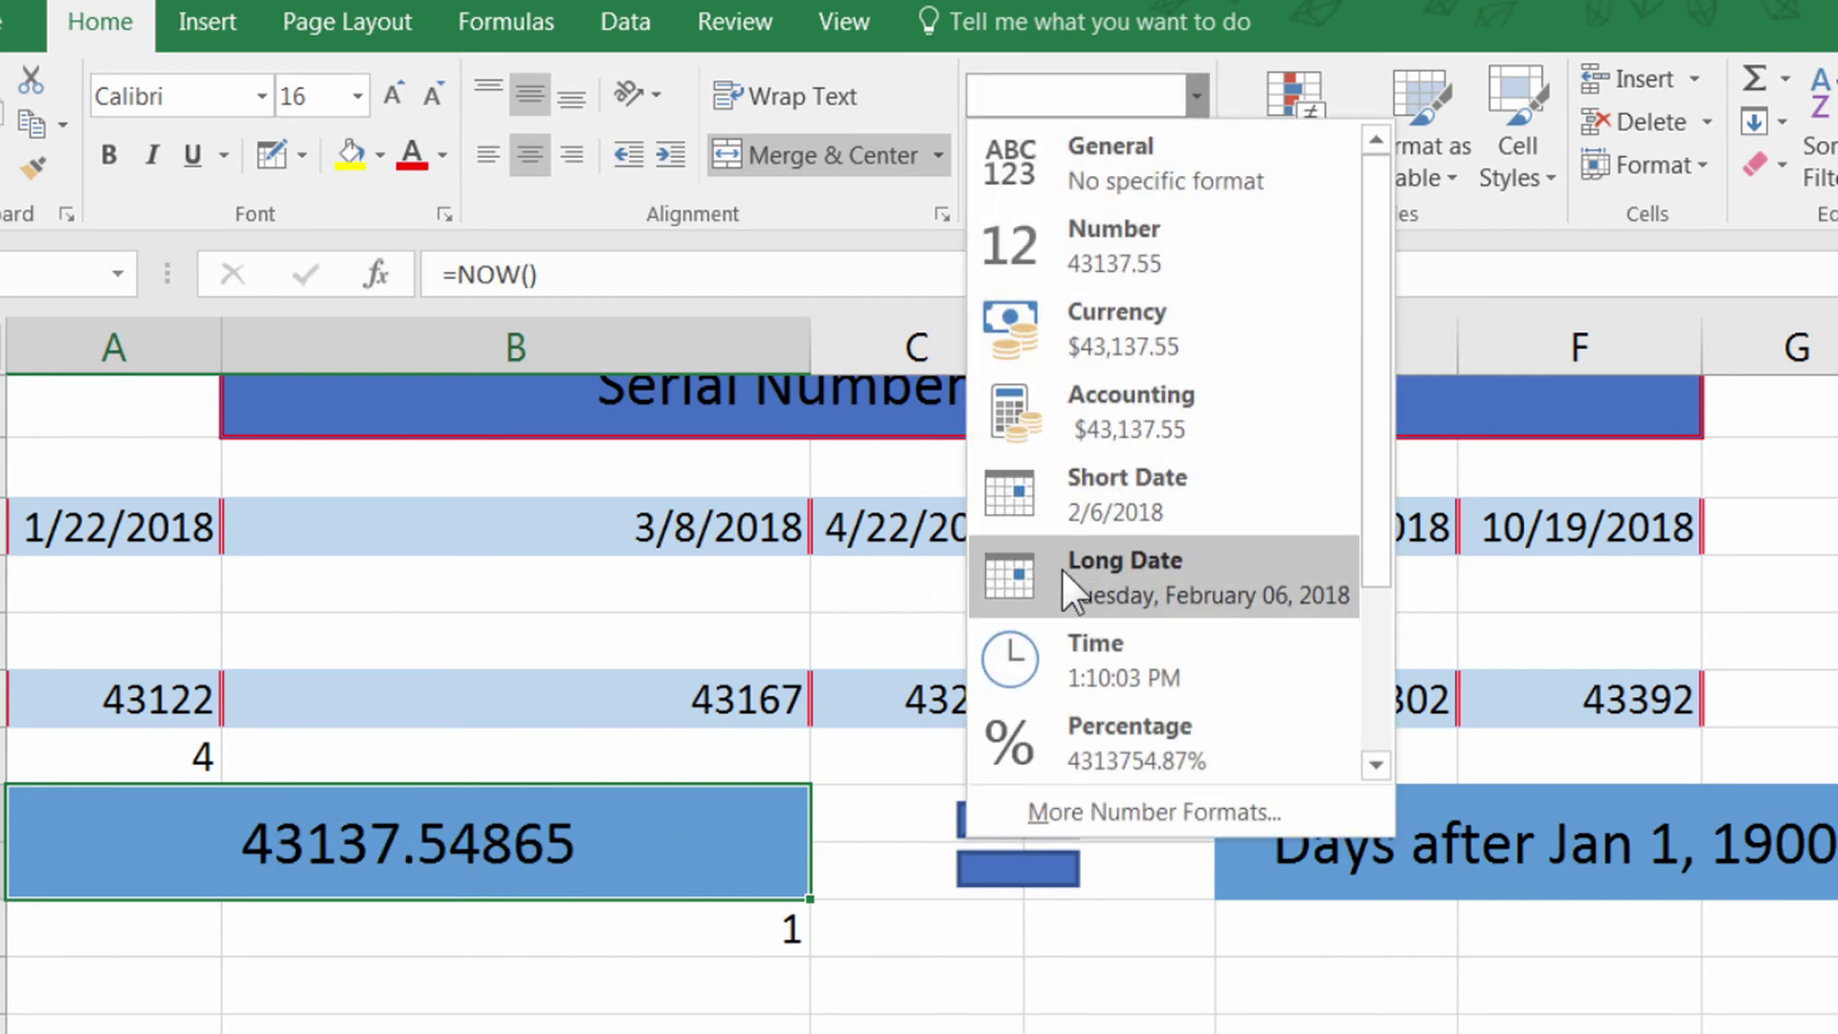
click(1101, 488)
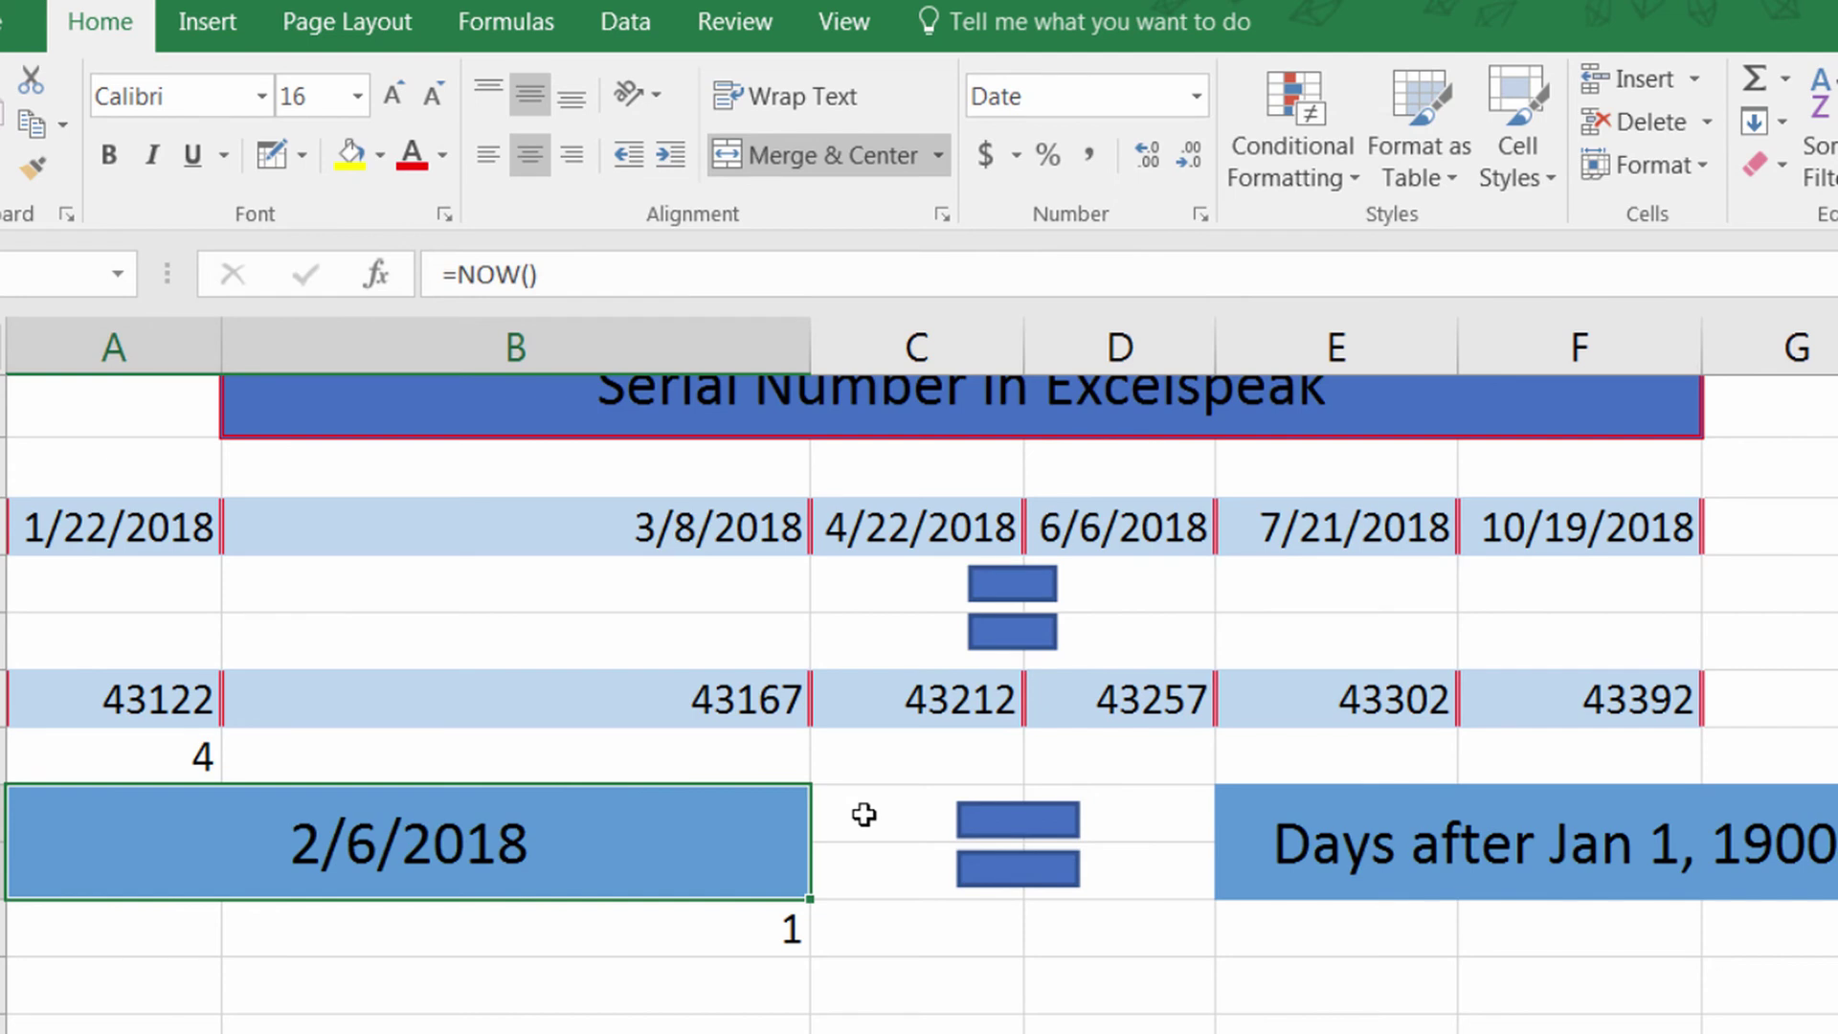
Step: Return the NOW() cell to General number format, showing its serial value
scroll(864, 815, up, 1)
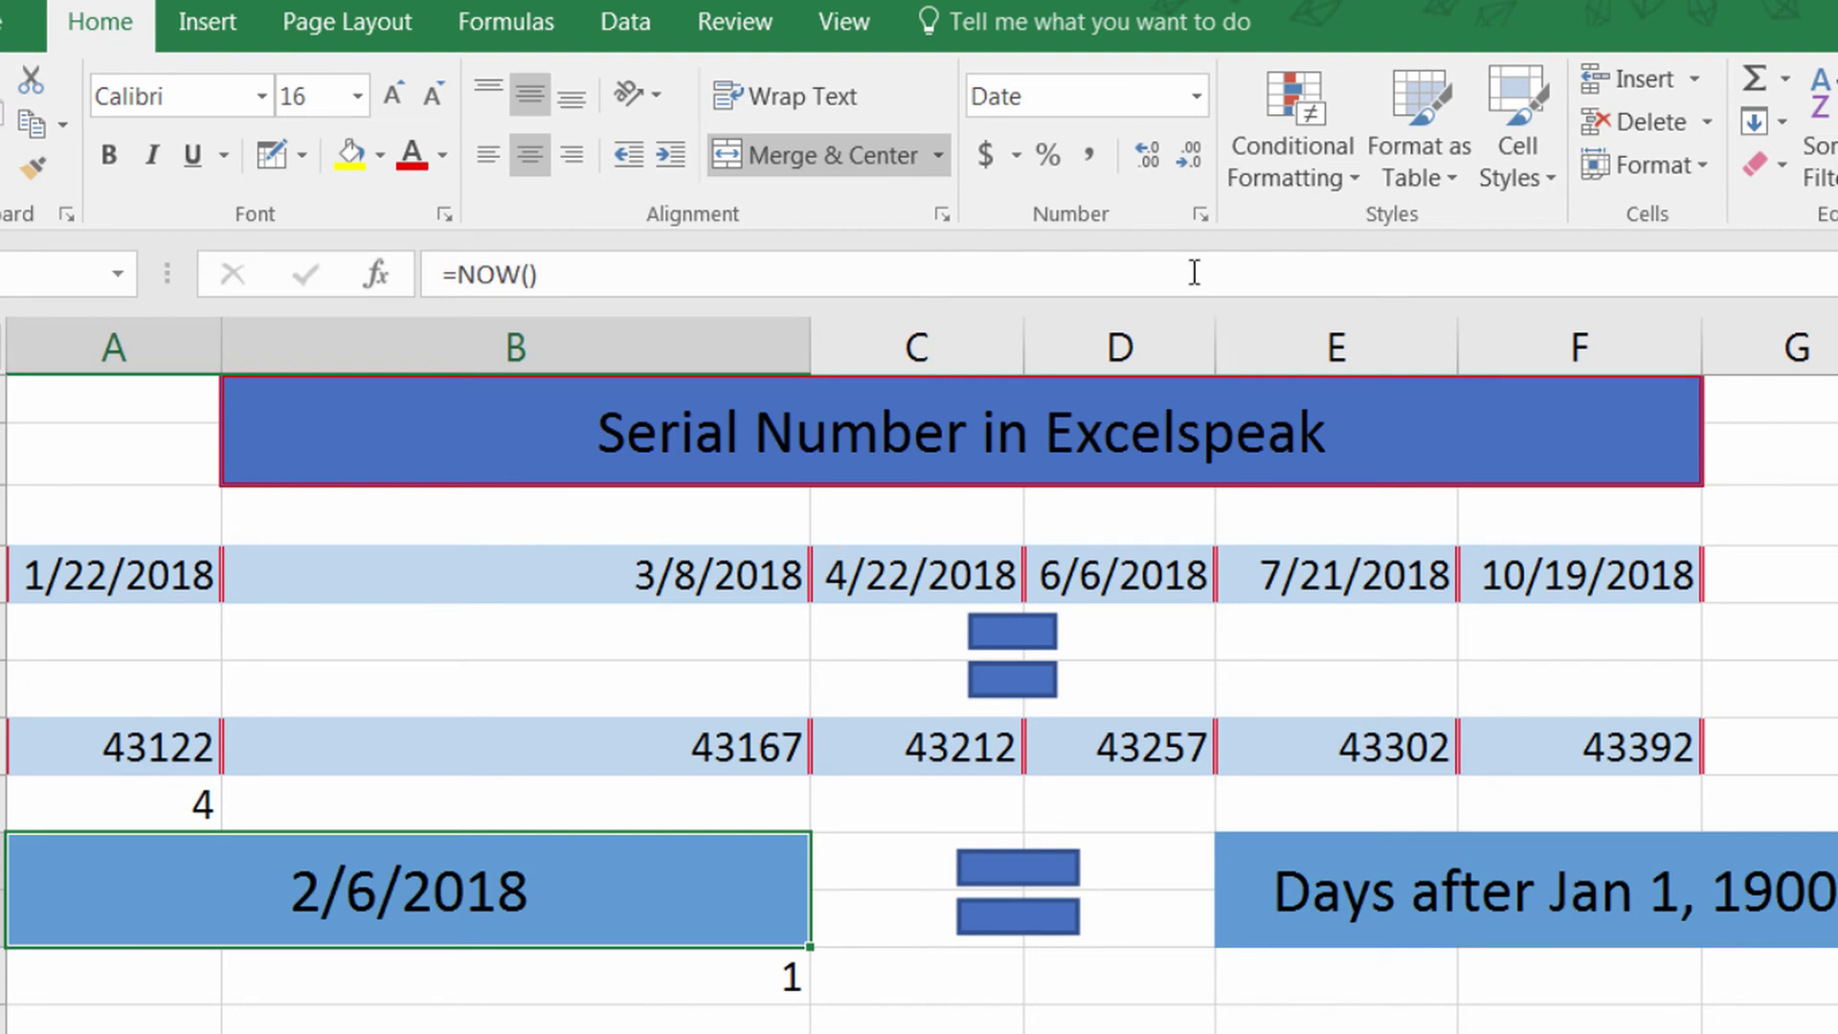
click(1198, 96)
click(1082, 165)
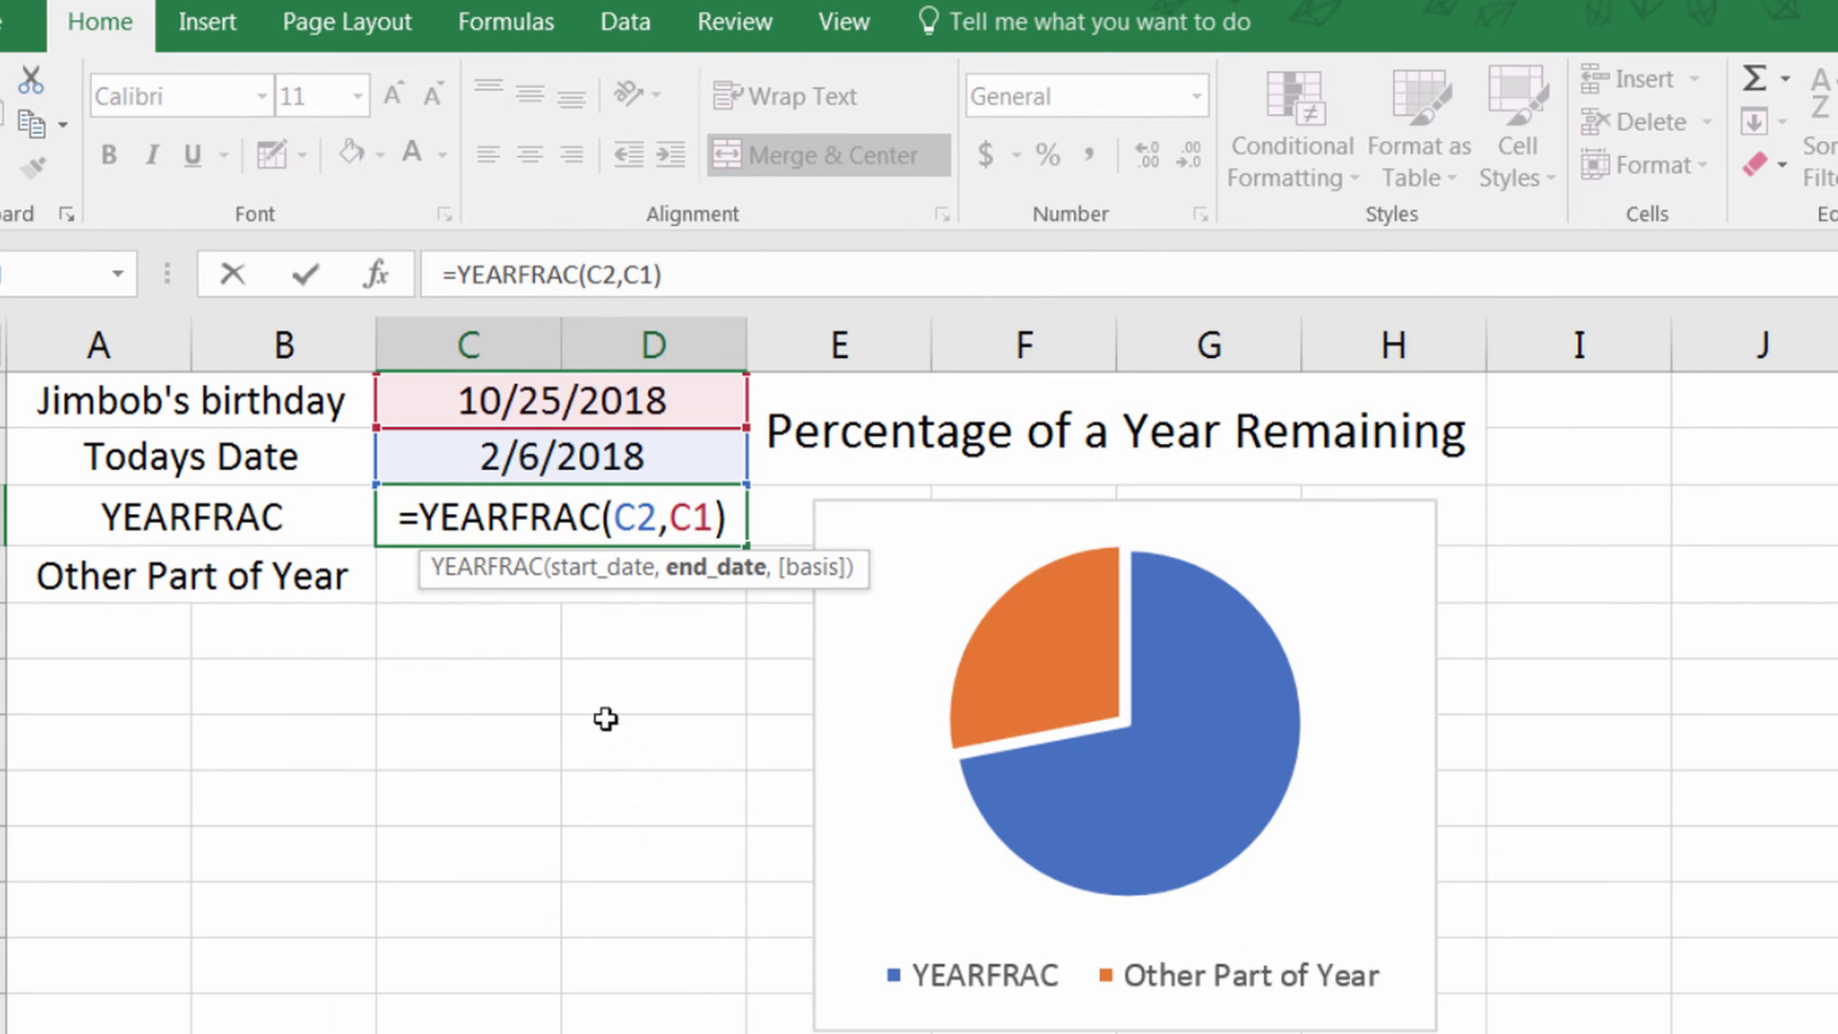
Step: Confirm C3's YEARFRAC formula and open C4's =ABS(C3-1) for viewing
click(566, 634)
double_click(501, 575)
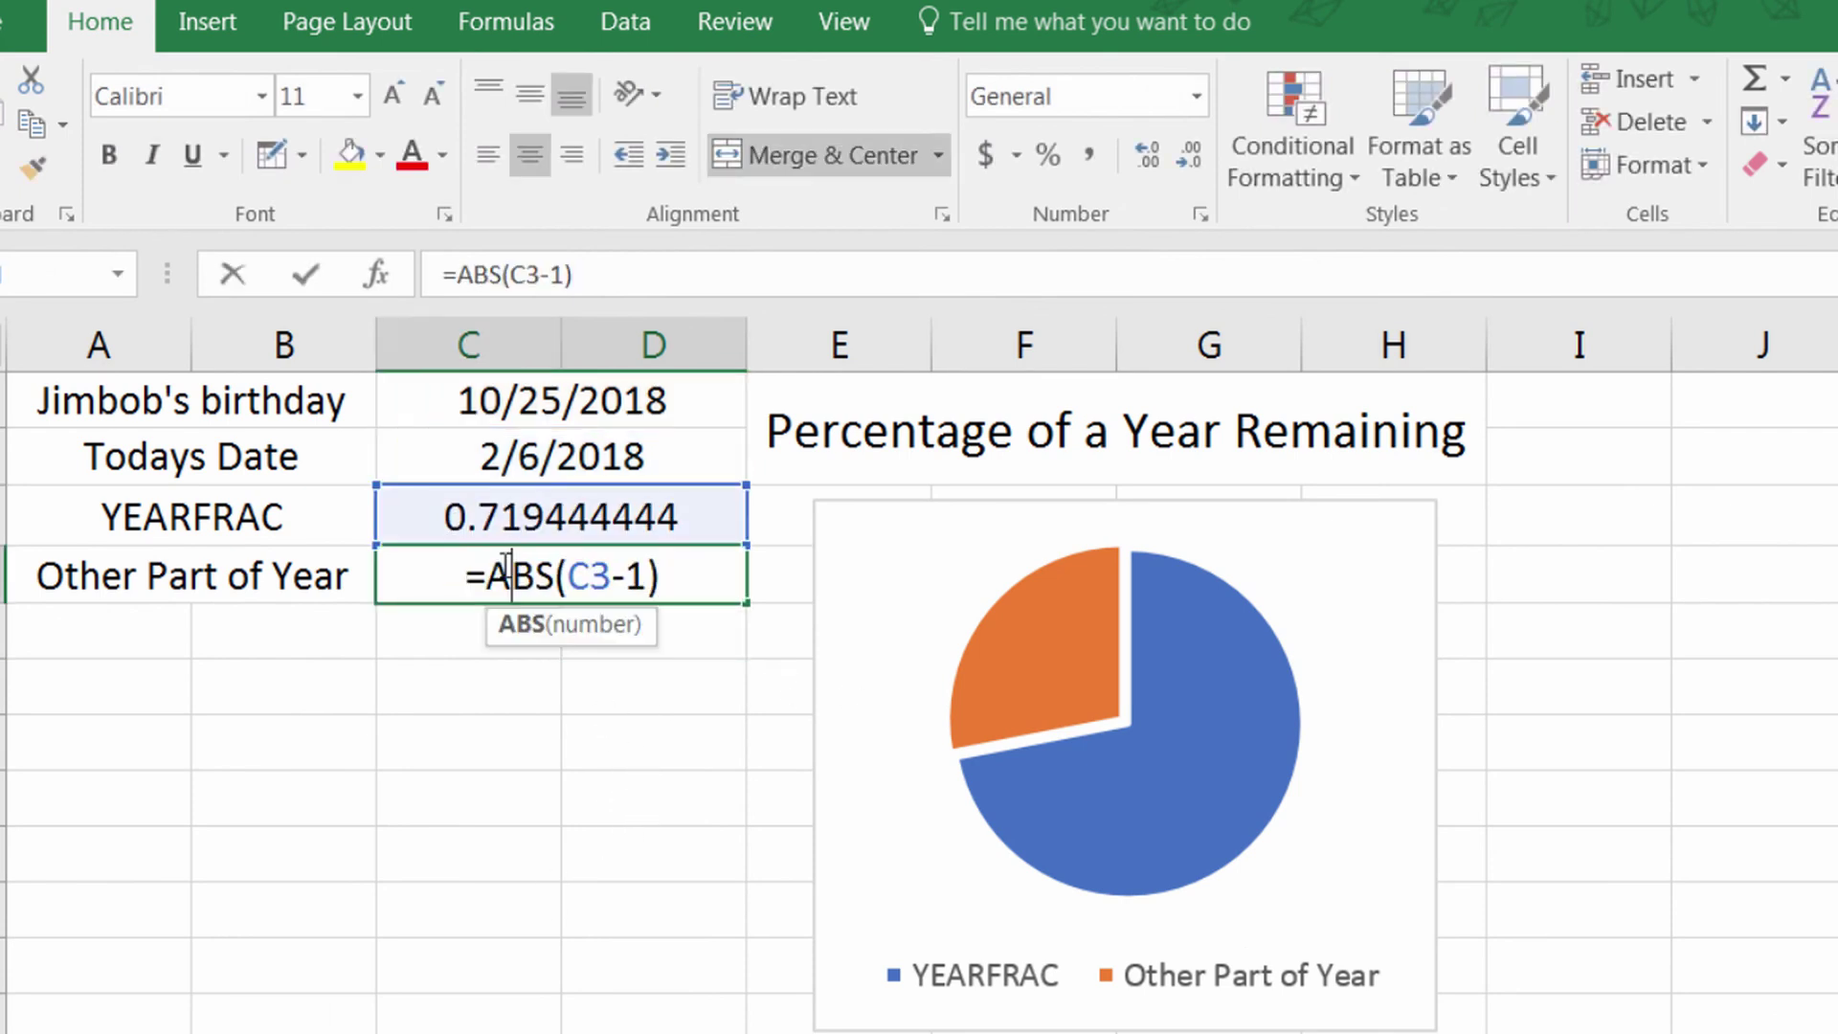